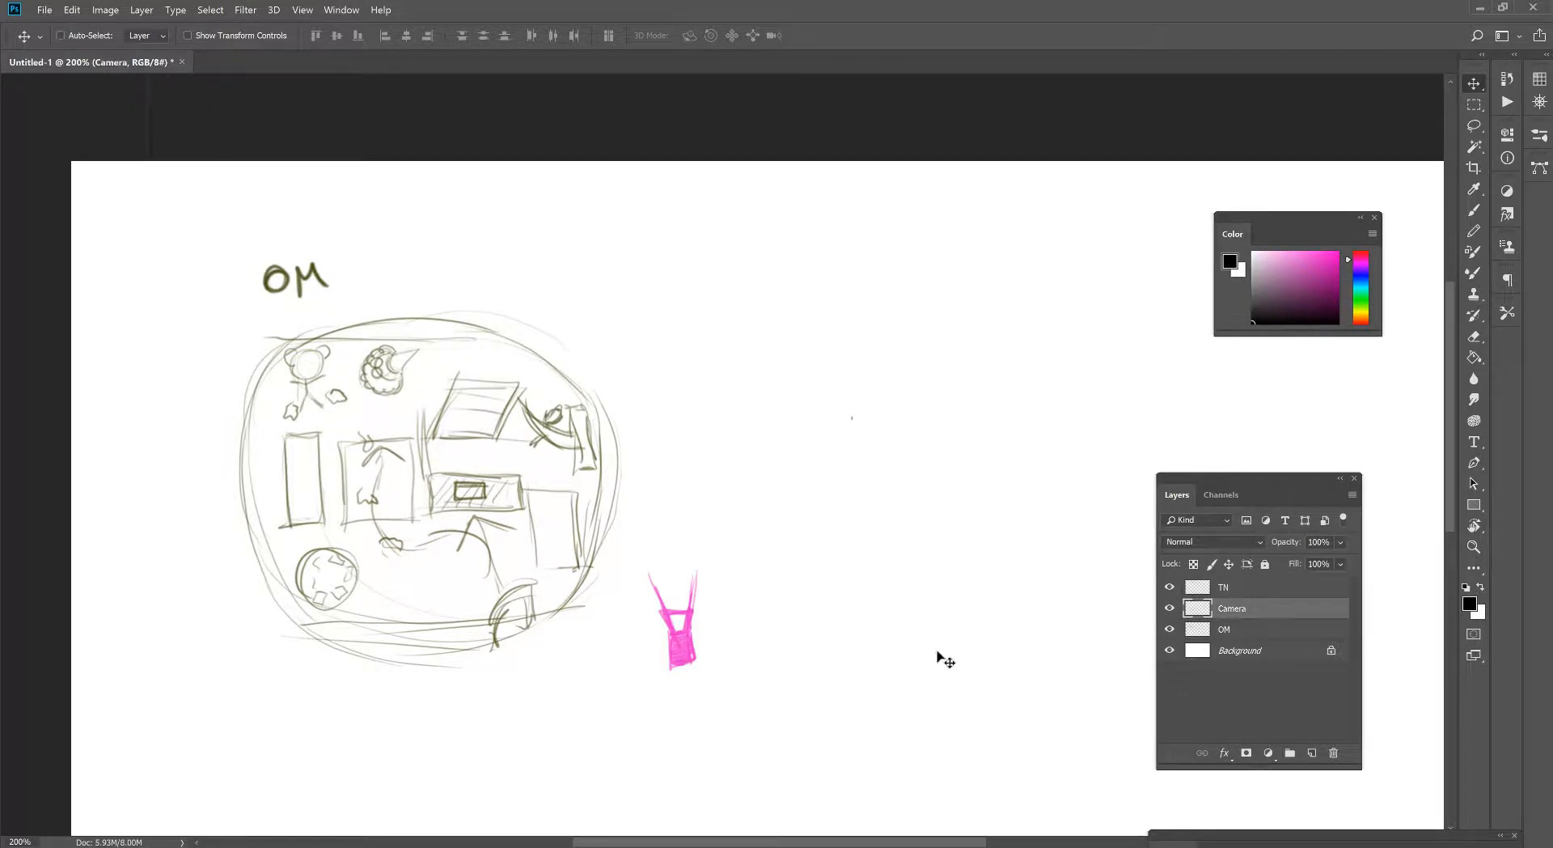
- Rotate the canvas view to about -12° and move the pink camera symbol onto the lower-right edge of the overhead map
{"action": "key", "text": "r"}
{"action": "left_click_drag", "start_coordinate": [787, 444], "coordinate": [795, 416]}
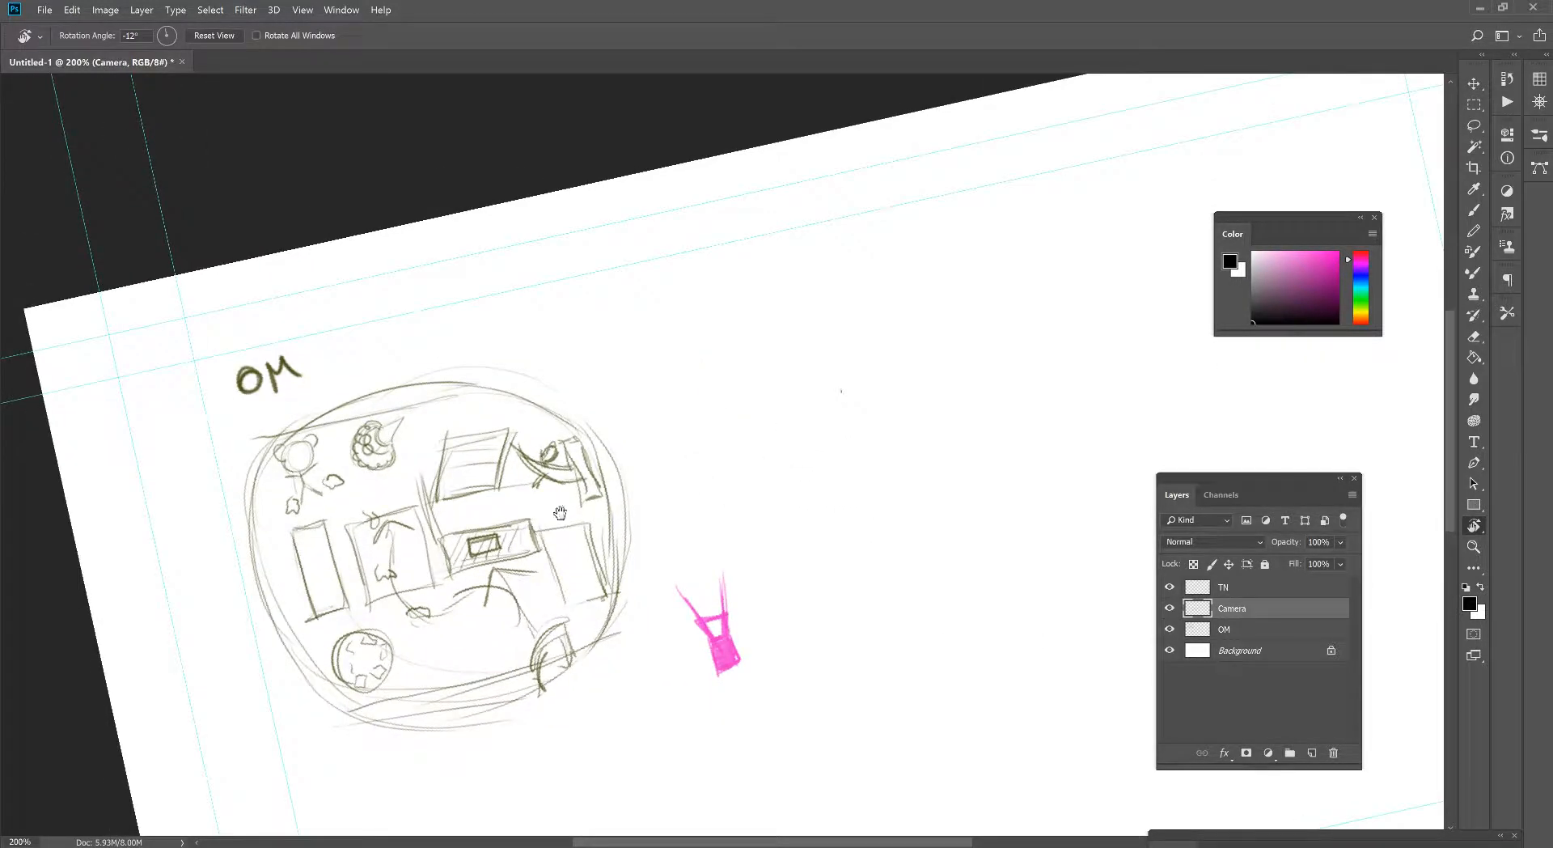
{"action": "left_click_drag", "start_coordinate": [554, 502], "coordinate": [587, 446]}
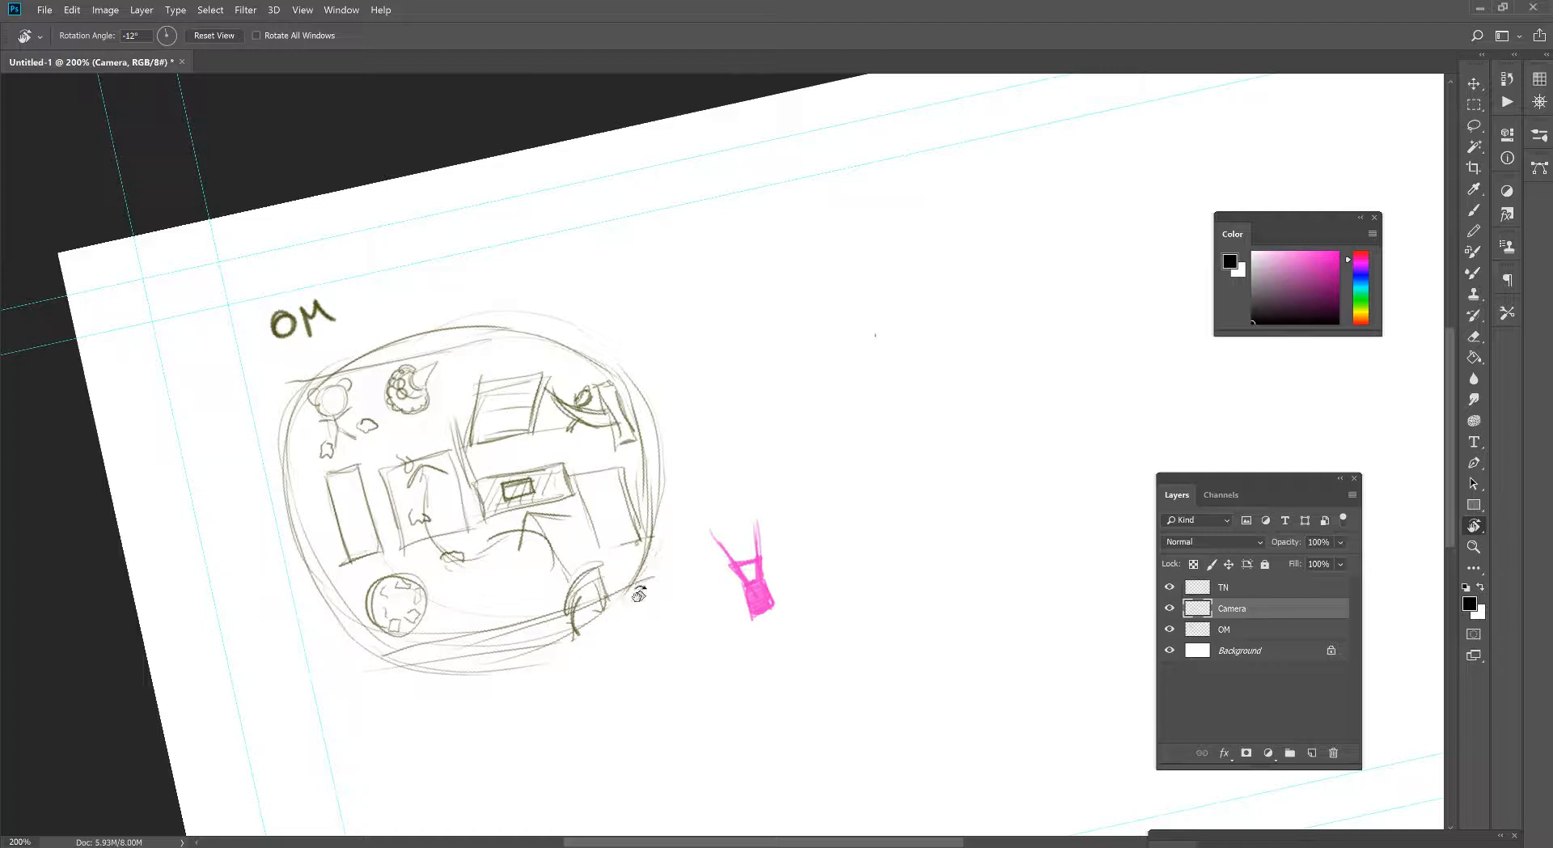
{"action": "key", "text": "v"}
{"action": "mouse_move", "coordinate": [749, 597]}
{"action": "left_mouse_down"}
{"action": "mouse_move", "coordinate": [683, 625]}
{"action": "mouse_move", "coordinate": [566, 620]}
{"action": "left_mouse_up"}
- On the TN layer, sketch a tilted rectangular thumbnail frame with the brush, beside the overhead map
{"action": "left_click", "coordinate": [1299, 588]}
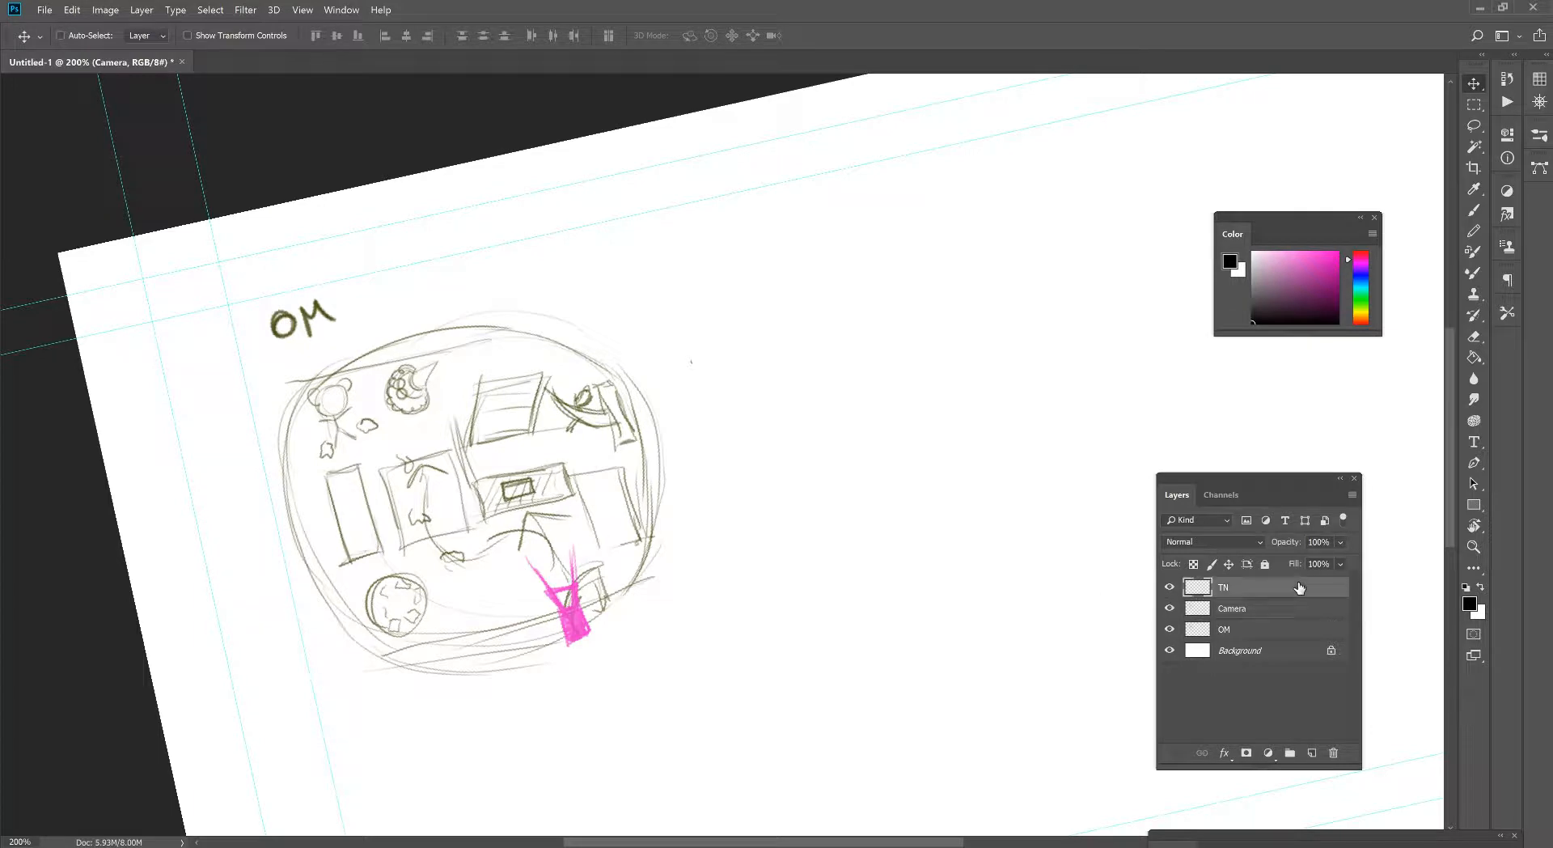
{"action": "key", "text": "b"}
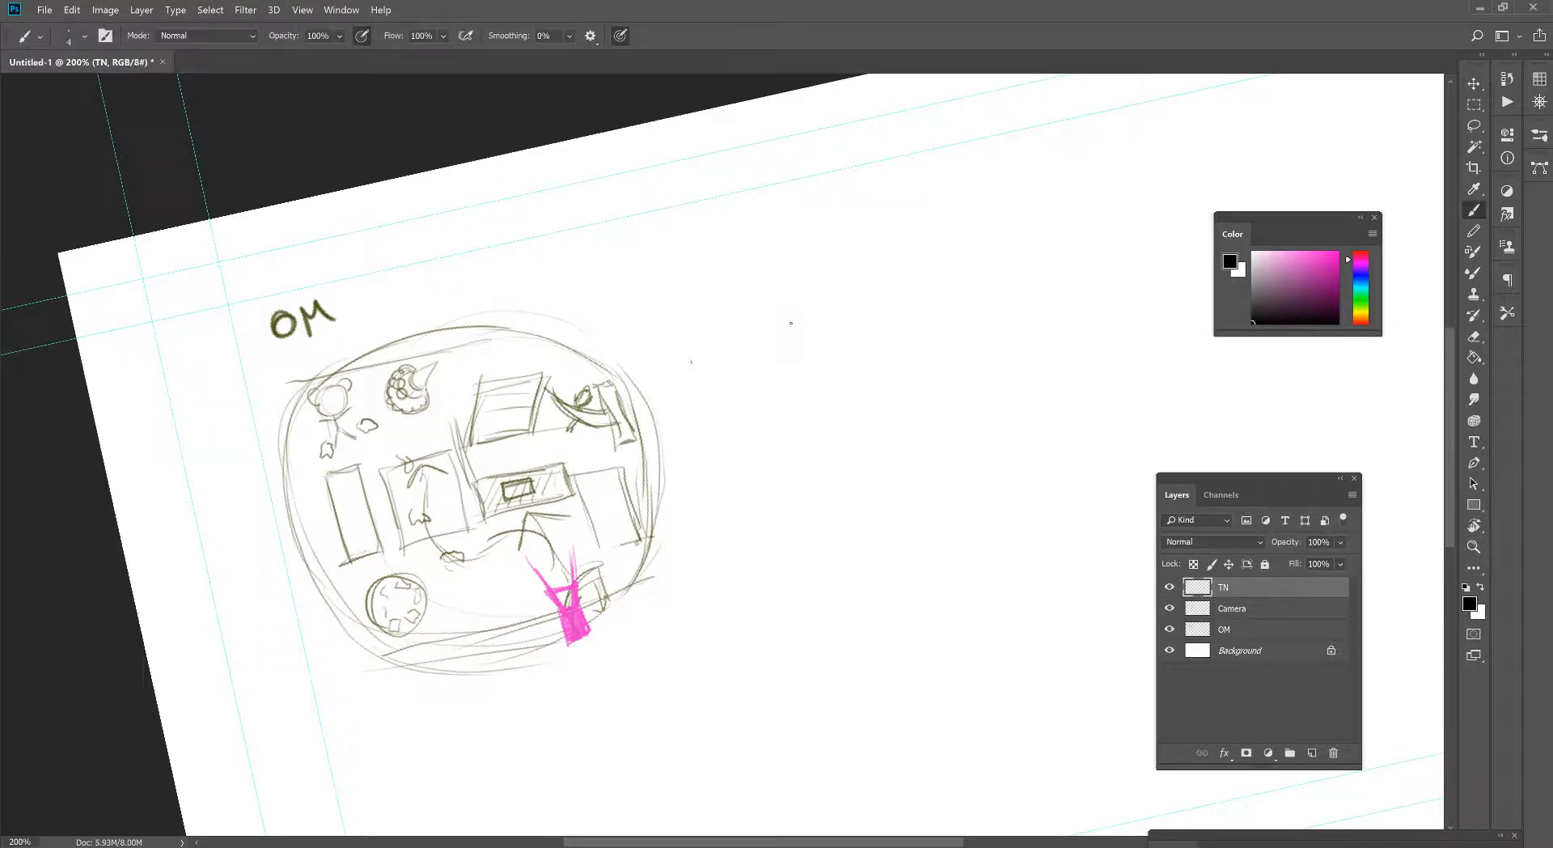
{"action": "mouse_move", "coordinate": [676, 289]}
{"action": "left_mouse_down"}
{"action": "mouse_move", "coordinate": [886, 251]}
{"action": "mouse_move", "coordinate": [698, 274]}
{"action": "mouse_move", "coordinate": [677, 315]}
{"action": "mouse_move", "coordinate": [716, 428]}
{"action": "left_mouse_up"}
{"action": "left_click_drag", "start_coordinate": [721, 497], "coordinate": [672, 288]}
{"action": "left_click_drag", "start_coordinate": [728, 510], "coordinate": [997, 446]}
{"action": "left_click_drag", "start_coordinate": [951, 245], "coordinate": [996, 393]}
{"action": "left_click_drag", "start_coordinate": [752, 469], "coordinate": [1007, 417]}
{"action": "left_click_drag", "start_coordinate": [973, 235], "coordinate": [1007, 409]}
{"action": "mouse_move", "coordinate": [879, 246]}
{"action": "left_mouse_down"}
{"action": "mouse_move", "coordinate": [708, 247]}
{"action": "mouse_move", "coordinate": [969, 216]}
{"action": "mouse_move", "coordinate": [1006, 408]}
{"action": "left_mouse_up"}
{"action": "left_click_drag", "start_coordinate": [737, 480], "coordinate": [999, 431]}
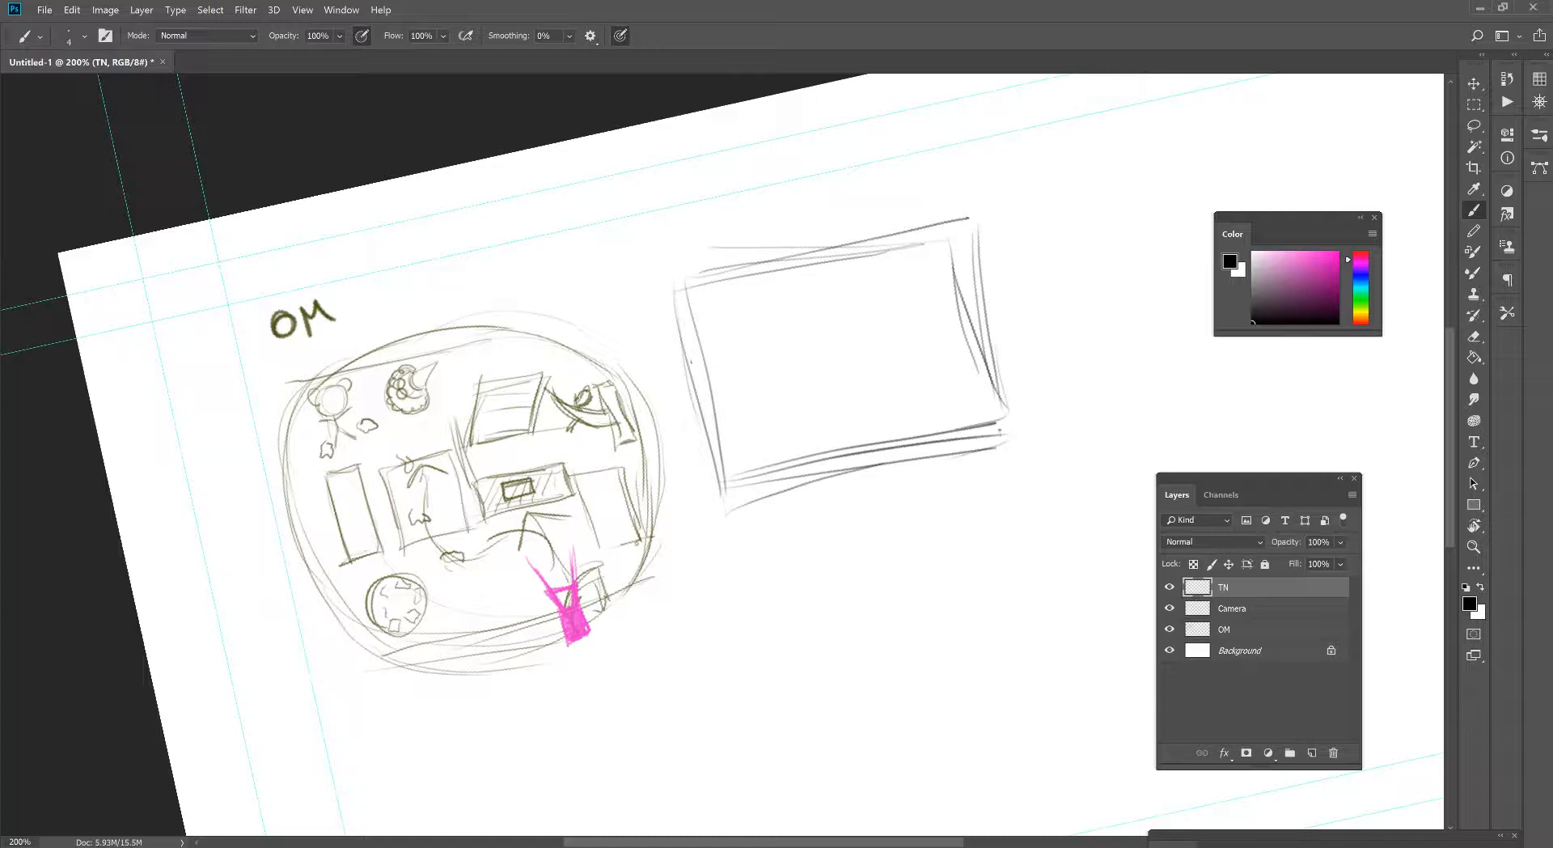
- Draw a horizon line across the thumbnail frame and a rectangular box standing on its middle
{"action": "left_click_drag", "start_coordinate": [718, 390], "coordinate": [915, 335]}
{"action": "left_click_drag", "start_coordinate": [711, 383], "coordinate": [995, 318]}
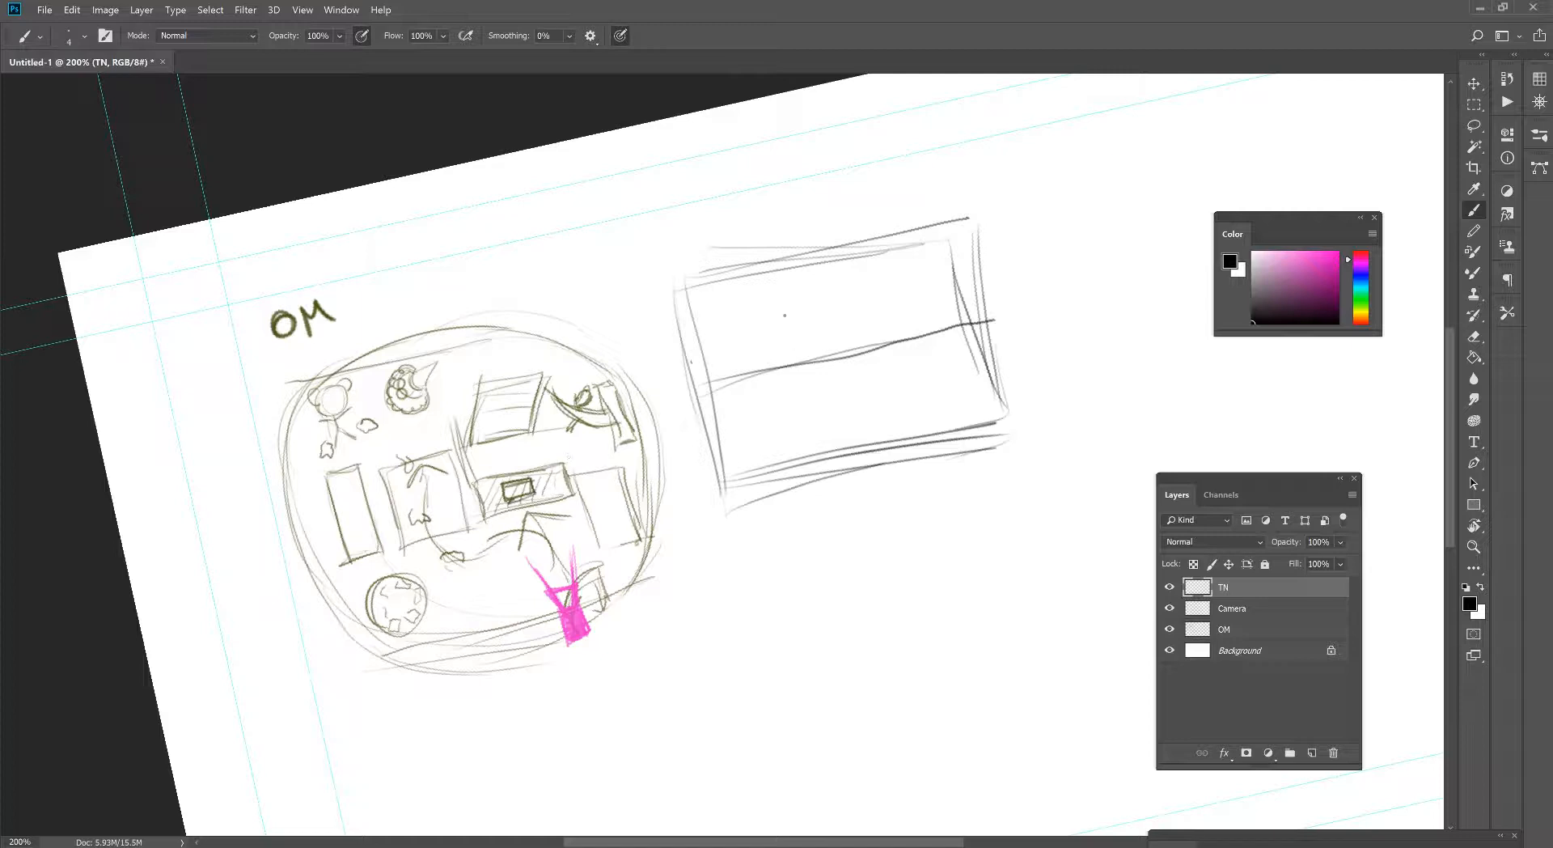
{"action": "left_click_drag", "start_coordinate": [730, 376], "coordinate": [963, 331]}
{"action": "mouse_move", "coordinate": [784, 295]}
{"action": "left_mouse_down"}
{"action": "mouse_move", "coordinate": [800, 354]}
{"action": "mouse_move", "coordinate": [816, 275]}
{"action": "mouse_move", "coordinate": [880, 260]}
{"action": "mouse_move", "coordinate": [901, 338]}
{"action": "mouse_move", "coordinate": [774, 354]}
{"action": "left_mouse_up"}
{"action": "mouse_move", "coordinate": [783, 287]}
{"action": "left_mouse_down"}
{"action": "mouse_move", "coordinate": [799, 362]}
{"action": "mouse_move", "coordinate": [870, 265]}
{"action": "mouse_move", "coordinate": [824, 363]}
{"action": "left_mouse_up"}
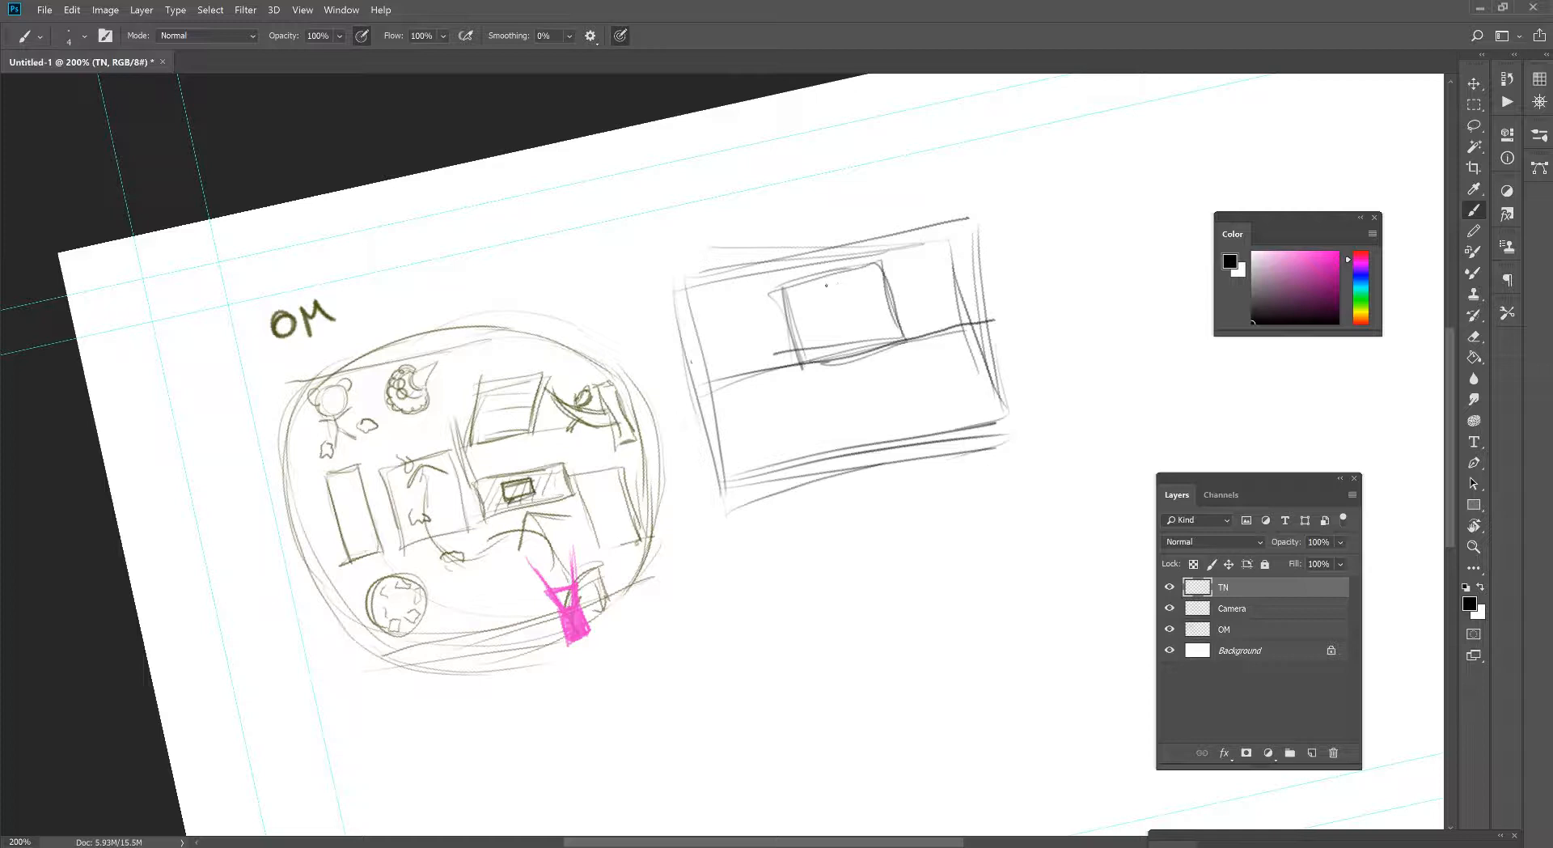
- Add a small numbered display in the box's upper-right corner and a short capped post on top of the box
{"action": "mouse_move", "coordinate": [826, 285]}
{"action": "left_mouse_down"}
{"action": "mouse_move", "coordinate": [827, 301]}
{"action": "mouse_move", "coordinate": [855, 280]}
{"action": "mouse_move", "coordinate": [882, 291]}
{"action": "left_mouse_up"}
{"action": "mouse_move", "coordinate": [882, 291]}
{"action": "left_mouse_down"}
{"action": "mouse_move", "coordinate": [838, 303]}
{"action": "mouse_move", "coordinate": [842, 284]}
{"action": "mouse_move", "coordinate": [882, 292]}
{"action": "left_mouse_up"}
{"action": "mouse_move", "coordinate": [882, 291]}
{"action": "left_mouse_down"}
{"action": "mouse_move", "coordinate": [848, 301]}
{"action": "mouse_move", "coordinate": [871, 294]}
{"action": "mouse_move", "coordinate": [856, 288]}
{"action": "left_mouse_up"}
{"action": "left_click_drag", "start_coordinate": [860, 285], "coordinate": [859, 282]}
{"action": "left_click_drag", "start_coordinate": [878, 259], "coordinate": [781, 292]}
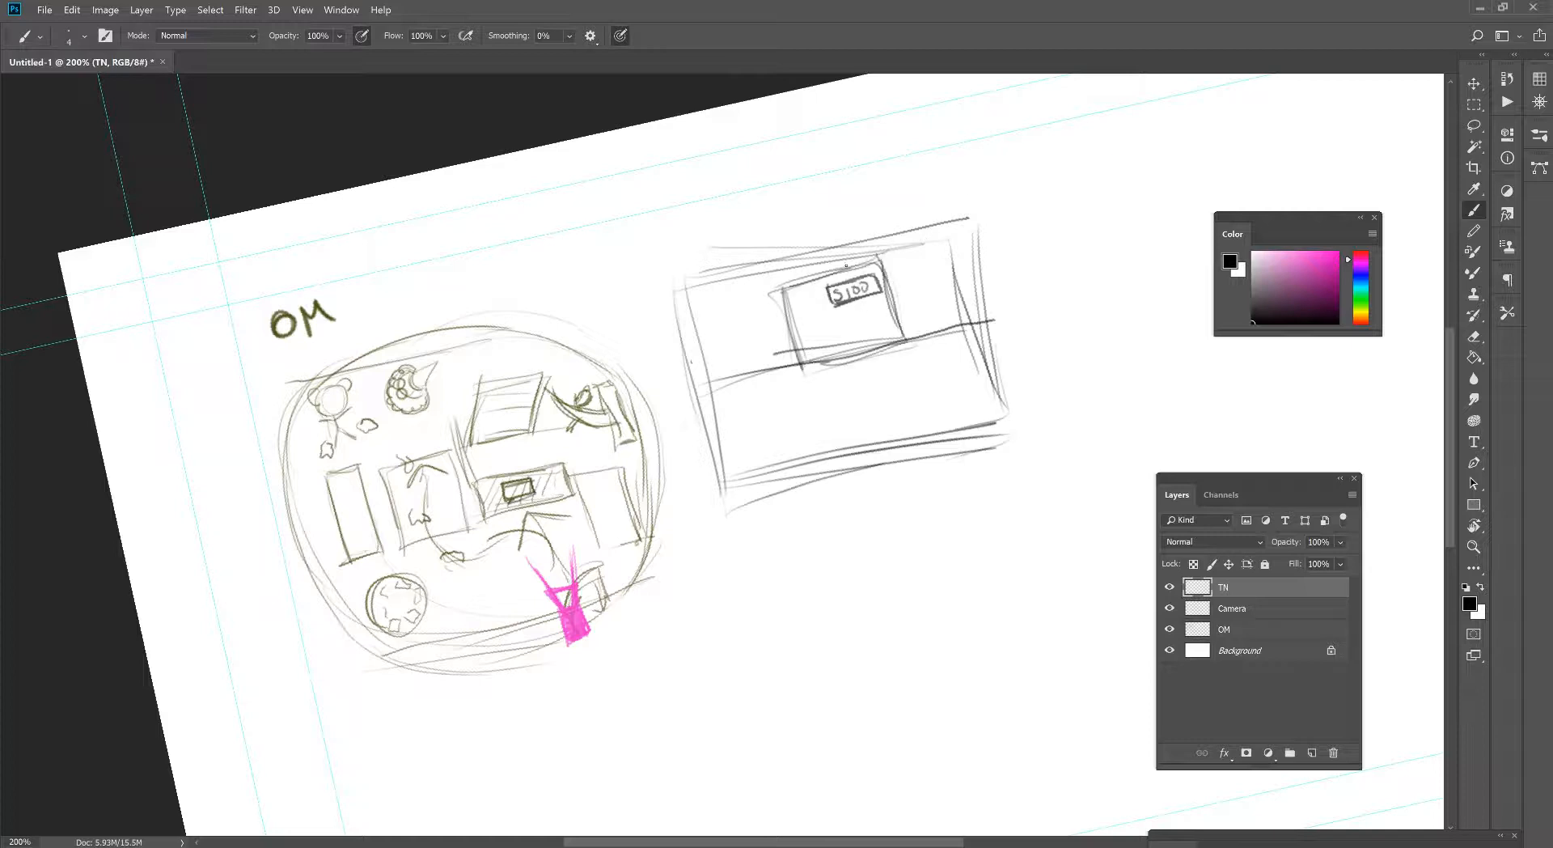
{"action": "mouse_move", "coordinate": [879, 242]}
{"action": "left_mouse_down"}
{"action": "mouse_move", "coordinate": [875, 257]}
{"action": "mouse_move", "coordinate": [858, 243]}
{"action": "left_mouse_up"}
{"action": "left_click_drag", "start_coordinate": [861, 244], "coordinate": [790, 357]}
- Draw the counter's upper and lower edges below the horizon and add diagonal glass hatching between them
{"action": "left_click_drag", "start_coordinate": [716, 398], "coordinate": [975, 342]}
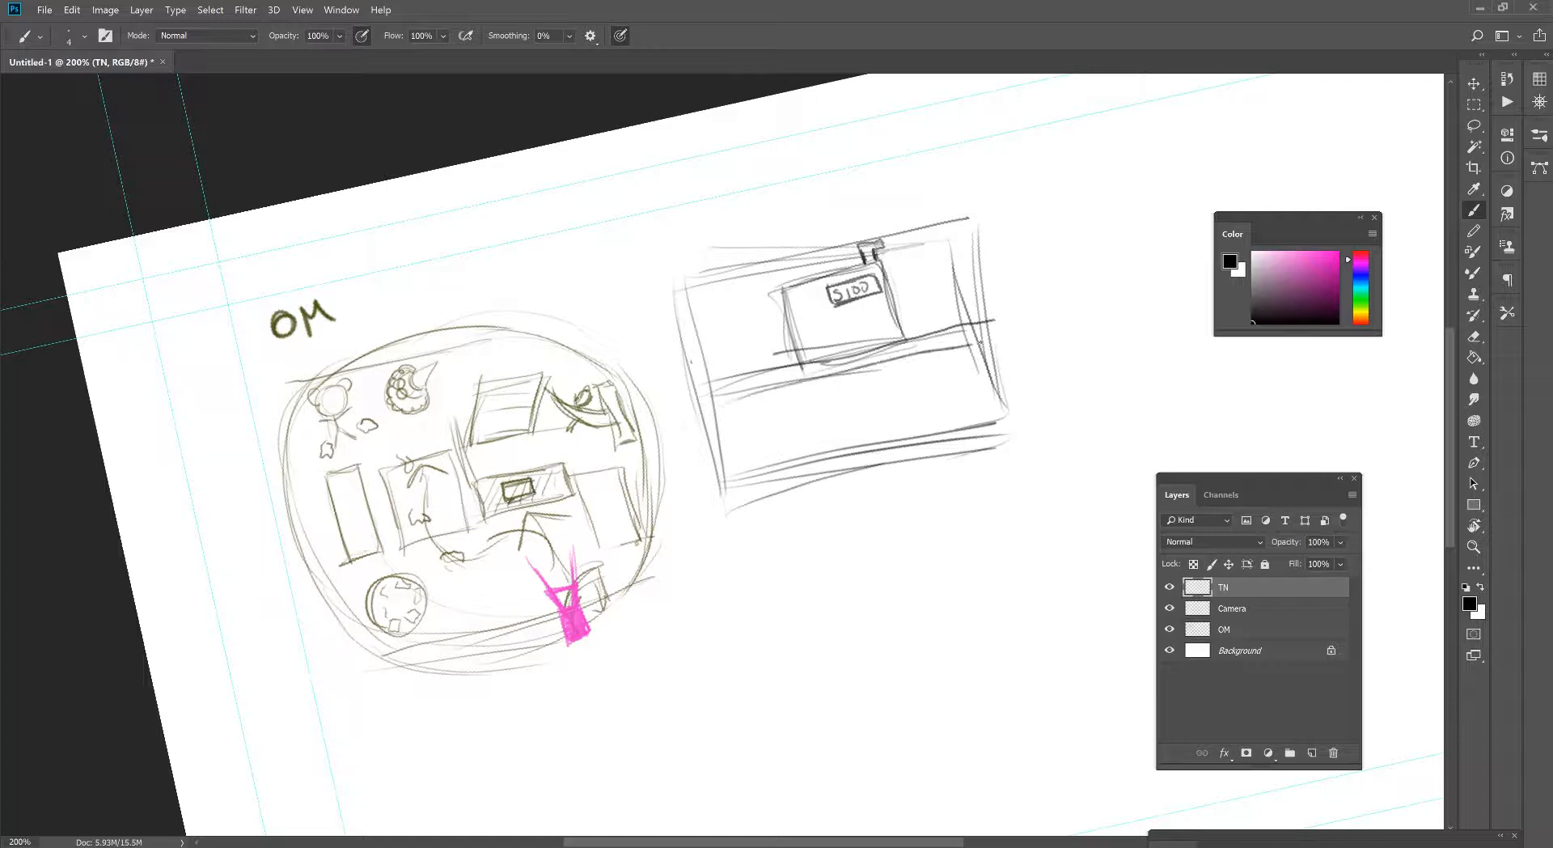
{"action": "left_click_drag", "start_coordinate": [813, 454], "coordinate": [849, 398]}
{"action": "mouse_move", "coordinate": [854, 439]}
{"action": "left_mouse_down"}
{"action": "mouse_move", "coordinate": [878, 388]}
{"action": "mouse_move", "coordinate": [937, 376]}
{"action": "left_mouse_up"}
{"action": "left_click_drag", "start_coordinate": [936, 410], "coordinate": [948, 388]}
{"action": "left_click_drag", "start_coordinate": [738, 458], "coordinate": [900, 420]}
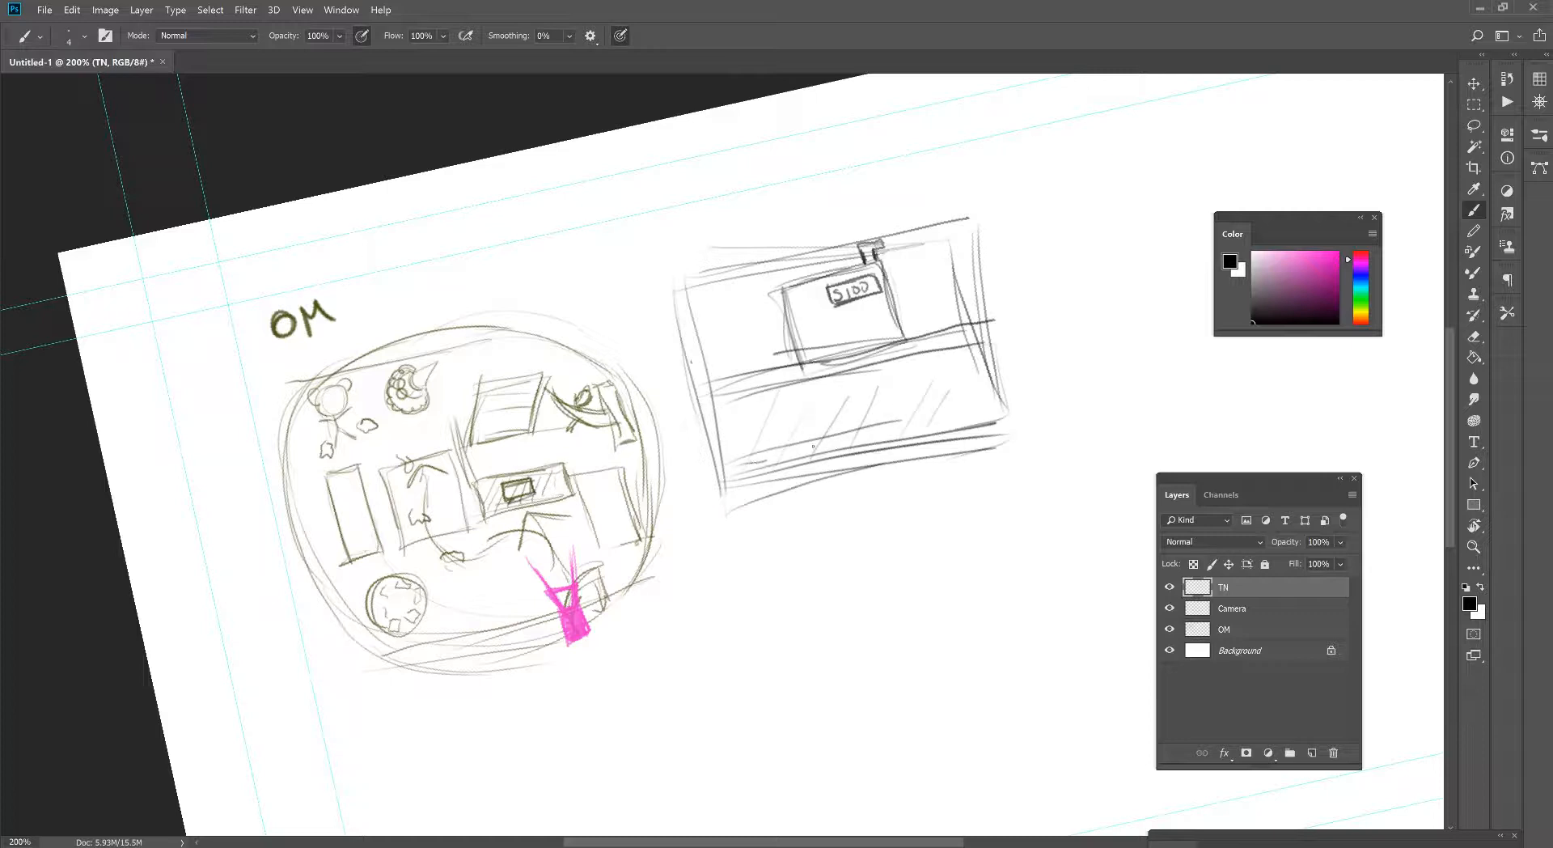
{"action": "left_click_drag", "start_coordinate": [752, 464], "coordinate": [1018, 394]}
{"action": "left_click_drag", "start_coordinate": [817, 429], "coordinate": [836, 379]}
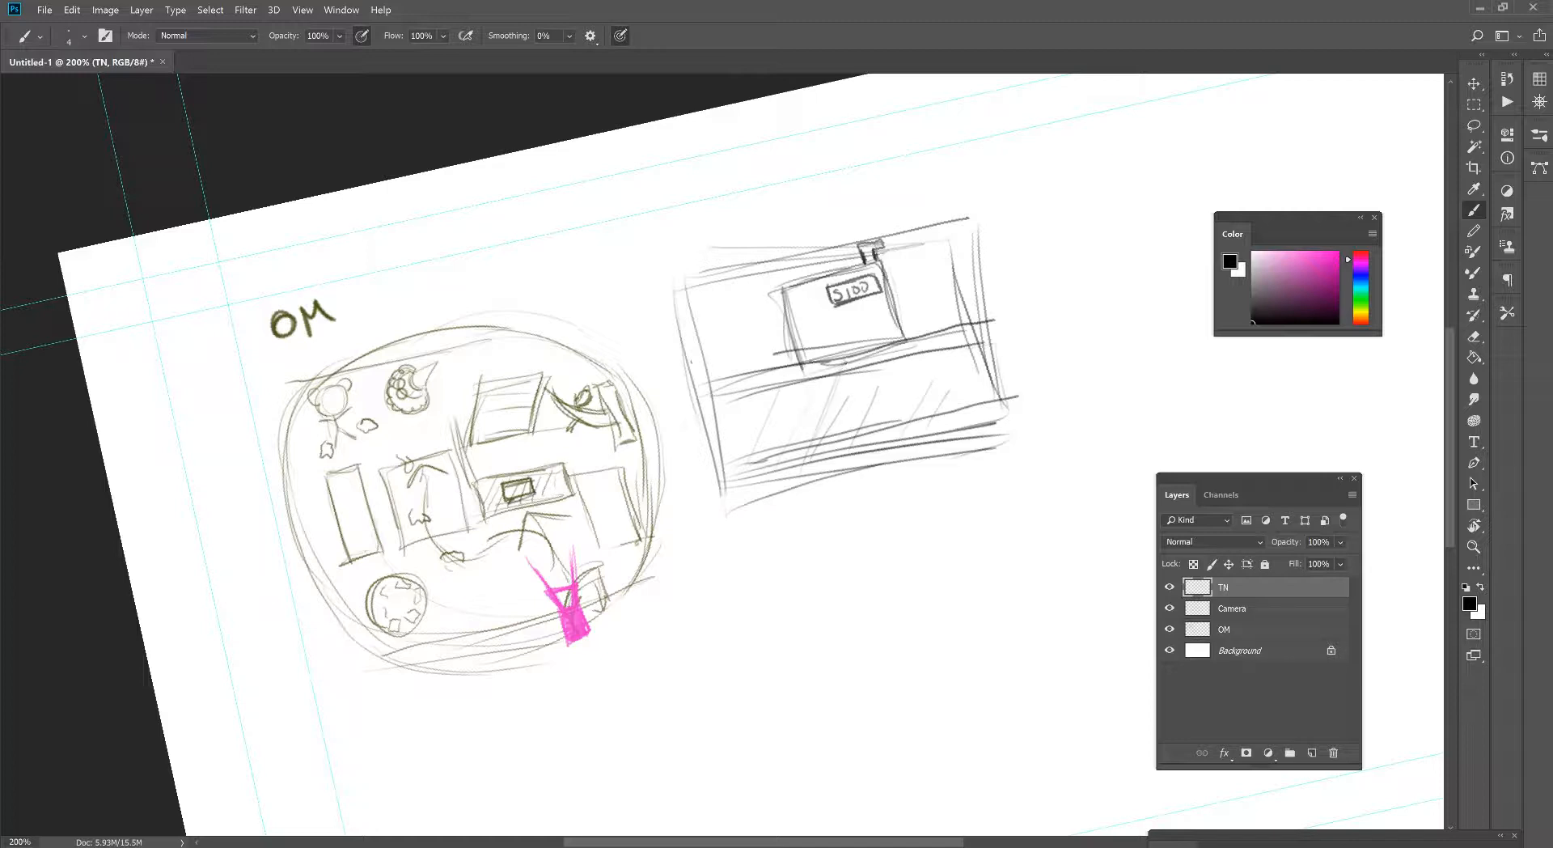
- Sketch perspective guide lines radiating from a central vanishing point on the thumbnail's horizon
{"action": "left_click_drag", "start_coordinate": [838, 308], "coordinate": [885, 453]}
{"action": "left_click_drag", "start_coordinate": [859, 346], "coordinate": [971, 430]}
{"action": "left_click_drag", "start_coordinate": [874, 373], "coordinate": [910, 395]}
{"action": "left_click_drag", "start_coordinate": [798, 301], "coordinate": [830, 328]}
{"action": "left_click_drag", "start_coordinate": [876, 367], "coordinate": [960, 435]}
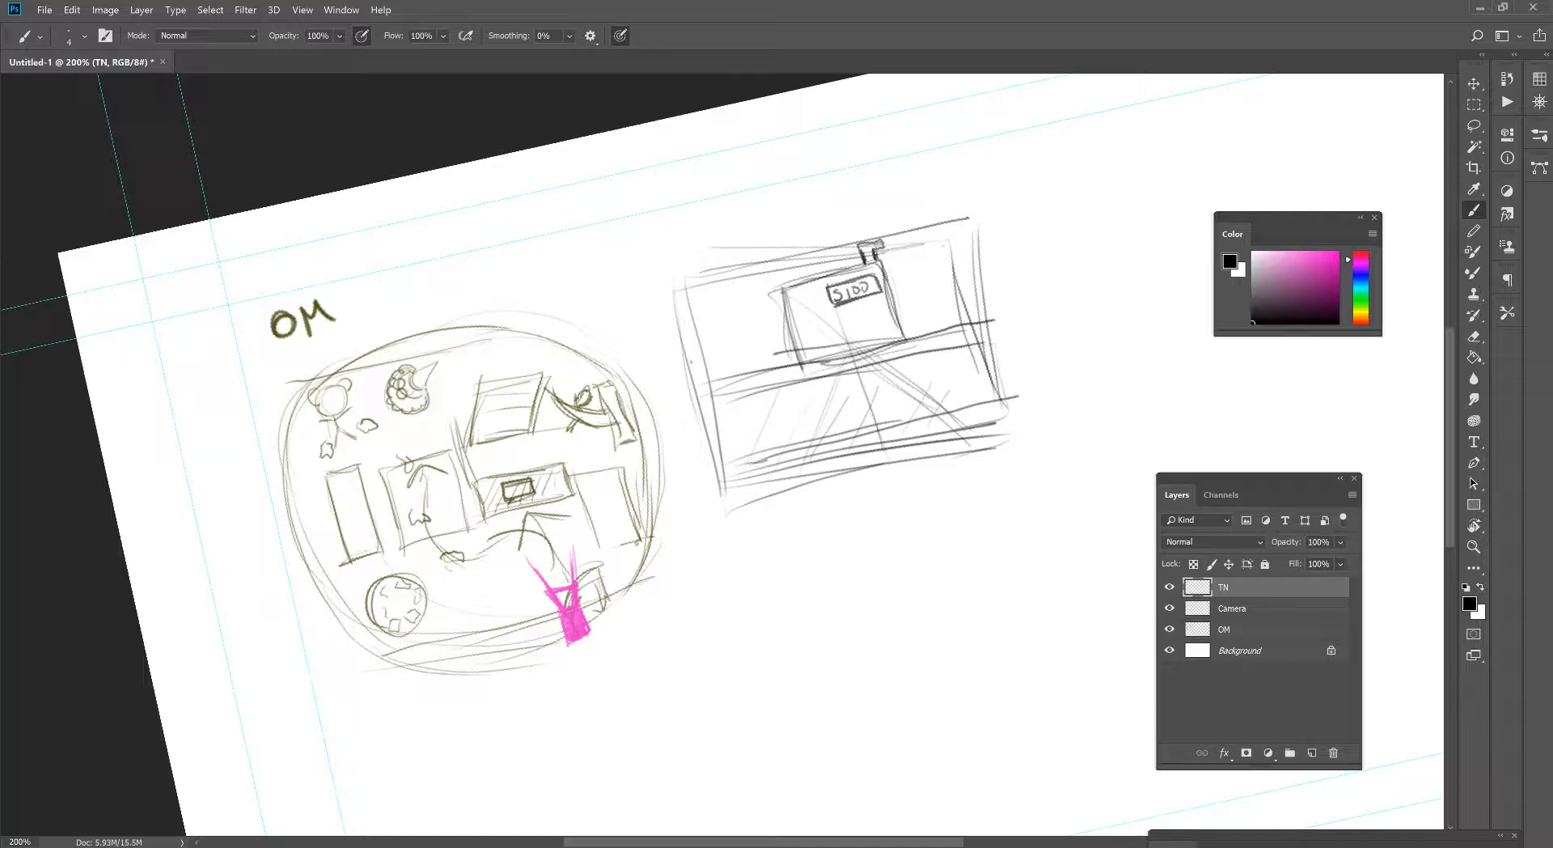
{"action": "mouse_move", "coordinate": [942, 246]}
{"action": "left_mouse_down"}
{"action": "mouse_move", "coordinate": [836, 384]}
{"action": "mouse_move", "coordinate": [895, 294]}
{"action": "left_mouse_up"}
{"action": "mouse_move", "coordinate": [865, 396]}
{"action": "left_mouse_down"}
{"action": "mouse_move", "coordinate": [856, 431]}
{"action": "mouse_move", "coordinate": [804, 477]}
{"action": "left_mouse_up"}
{"action": "left_click_drag", "start_coordinate": [847, 356], "coordinate": [880, 458]}
{"action": "left_click_drag", "start_coordinate": [857, 389], "coordinate": [875, 445]}
{"action": "left_click_drag", "start_coordinate": [874, 365], "coordinate": [961, 431]}
{"action": "left_click_drag", "start_coordinate": [817, 415], "coordinate": [873, 422]}
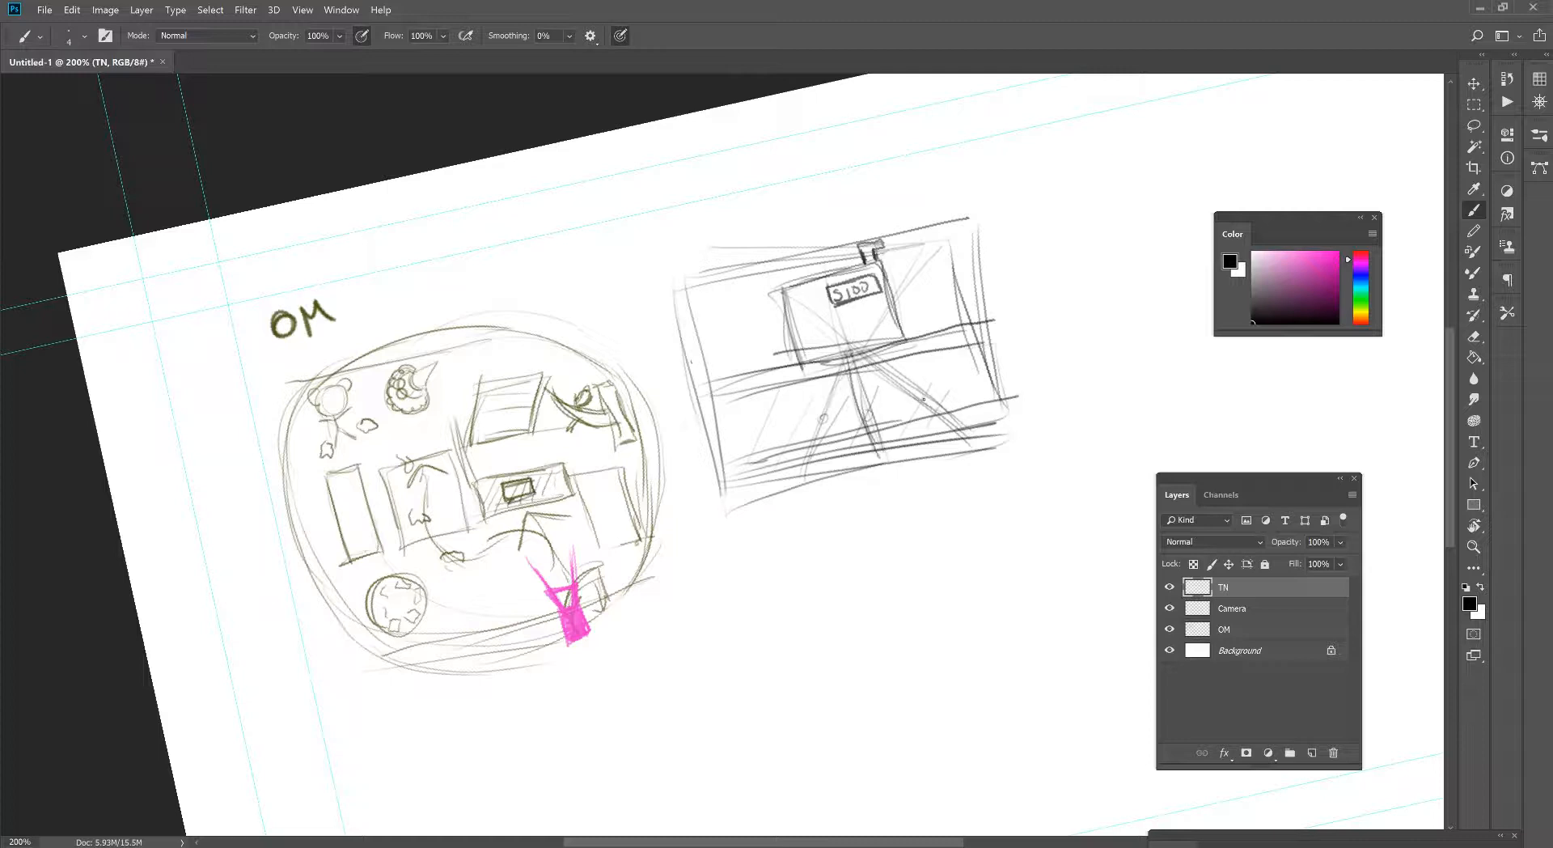
{"action": "mouse_move", "coordinate": [843, 353]}
{"action": "left_mouse_down"}
{"action": "mouse_move", "coordinate": [862, 301]}
{"action": "mouse_move", "coordinate": [880, 461]}
{"action": "left_mouse_up"}
- Block in a row of display boxes on the counter front and sketch a round-headed figure in the leftmost one
{"action": "mouse_move", "coordinate": [766, 404]}
{"action": "left_mouse_down"}
{"action": "mouse_move", "coordinate": [783, 442]}
{"action": "mouse_move", "coordinate": [775, 416]}
{"action": "mouse_move", "coordinate": [803, 394]}
{"action": "mouse_move", "coordinate": [815, 421]}
{"action": "mouse_move", "coordinate": [800, 389]}
{"action": "mouse_move", "coordinate": [784, 451]}
{"action": "left_mouse_up"}
{"action": "mouse_move", "coordinate": [767, 400]}
{"action": "left_mouse_down"}
{"action": "mouse_move", "coordinate": [816, 436]}
{"action": "mouse_move", "coordinate": [796, 393]}
{"action": "mouse_move", "coordinate": [787, 446]}
{"action": "mouse_move", "coordinate": [801, 413]}
{"action": "mouse_move", "coordinate": [776, 404]}
{"action": "mouse_move", "coordinate": [878, 436]}
{"action": "mouse_move", "coordinate": [867, 393]}
{"action": "mouse_move", "coordinate": [854, 402]}
{"action": "mouse_move", "coordinate": [891, 418]}
{"action": "mouse_move", "coordinate": [965, 353]}
{"action": "left_mouse_up"}
{"action": "left_click_drag", "start_coordinate": [964, 353], "coordinate": [973, 403]}
{"action": "mouse_move", "coordinate": [962, 368]}
{"action": "left_mouse_down"}
{"action": "mouse_move", "coordinate": [973, 402]}
{"action": "mouse_move", "coordinate": [963, 352]}
{"action": "mouse_move", "coordinate": [859, 381]}
{"action": "mouse_move", "coordinate": [892, 420]}
{"action": "left_mouse_up"}
{"action": "mouse_move", "coordinate": [876, 377]}
{"action": "left_mouse_down"}
{"action": "mouse_move", "coordinate": [843, 387]}
{"action": "mouse_move", "coordinate": [852, 434]}
{"action": "left_mouse_up"}
{"action": "mouse_move", "coordinate": [789, 391]}
{"action": "left_mouse_down"}
{"action": "mouse_move", "coordinate": [774, 402]}
{"action": "mouse_move", "coordinate": [797, 396]}
{"action": "mouse_move", "coordinate": [779, 445]}
{"action": "mouse_move", "coordinate": [813, 433]}
{"action": "mouse_move", "coordinate": [808, 409]}
{"action": "left_mouse_up"}
{"action": "mouse_move", "coordinate": [781, 421]}
{"action": "left_mouse_down"}
{"action": "mouse_move", "coordinate": [783, 443]}
{"action": "mouse_move", "coordinate": [808, 436]}
{"action": "left_mouse_up"}
{"action": "left_click_drag", "start_coordinate": [809, 409], "coordinate": [808, 439]}
{"action": "left_click_drag", "start_coordinate": [781, 414], "coordinate": [783, 437]}
{"action": "left_click_drag", "start_coordinate": [801, 414], "coordinate": [805, 433]}
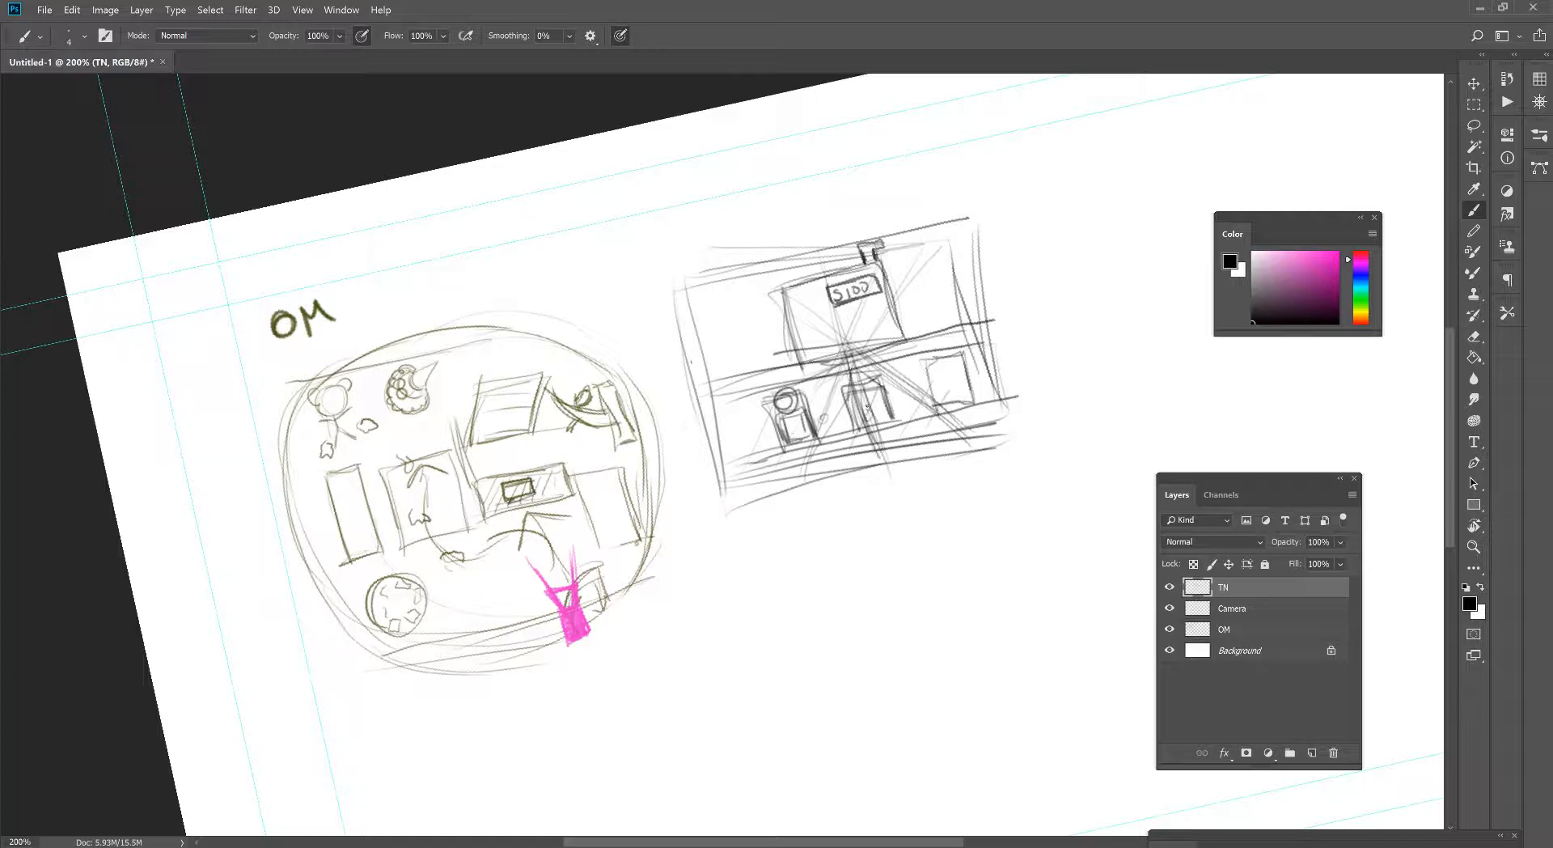
- Sketch a doll in the middle display box and a teddy bear in the rightmost one
{"action": "left_click_drag", "start_coordinate": [869, 371], "coordinate": [857, 384]}
{"action": "mouse_move", "coordinate": [858, 373]}
{"action": "left_mouse_down"}
{"action": "mouse_move", "coordinate": [874, 380]}
{"action": "mouse_move", "coordinate": [849, 399]}
{"action": "mouse_move", "coordinate": [879, 380]}
{"action": "mouse_move", "coordinate": [859, 418]}
{"action": "left_mouse_up"}
{"action": "left_click_drag", "start_coordinate": [859, 409], "coordinate": [886, 418]}
{"action": "mouse_move", "coordinate": [868, 409]}
{"action": "left_mouse_down"}
{"action": "mouse_move", "coordinate": [883, 387]}
{"action": "mouse_move", "coordinate": [884, 423]}
{"action": "left_mouse_up"}
{"action": "mouse_move", "coordinate": [926, 374]}
{"action": "left_mouse_down"}
{"action": "mouse_move", "coordinate": [967, 353]}
{"action": "mouse_move", "coordinate": [978, 400]}
{"action": "left_mouse_up"}
{"action": "mouse_move", "coordinate": [978, 403]}
{"action": "left_mouse_down"}
{"action": "mouse_move", "coordinate": [951, 410]}
{"action": "mouse_move", "coordinate": [948, 356]}
{"action": "mouse_move", "coordinate": [936, 376]}
{"action": "mouse_move", "coordinate": [949, 361]}
{"action": "mouse_move", "coordinate": [964, 370]}
{"action": "left_mouse_up"}
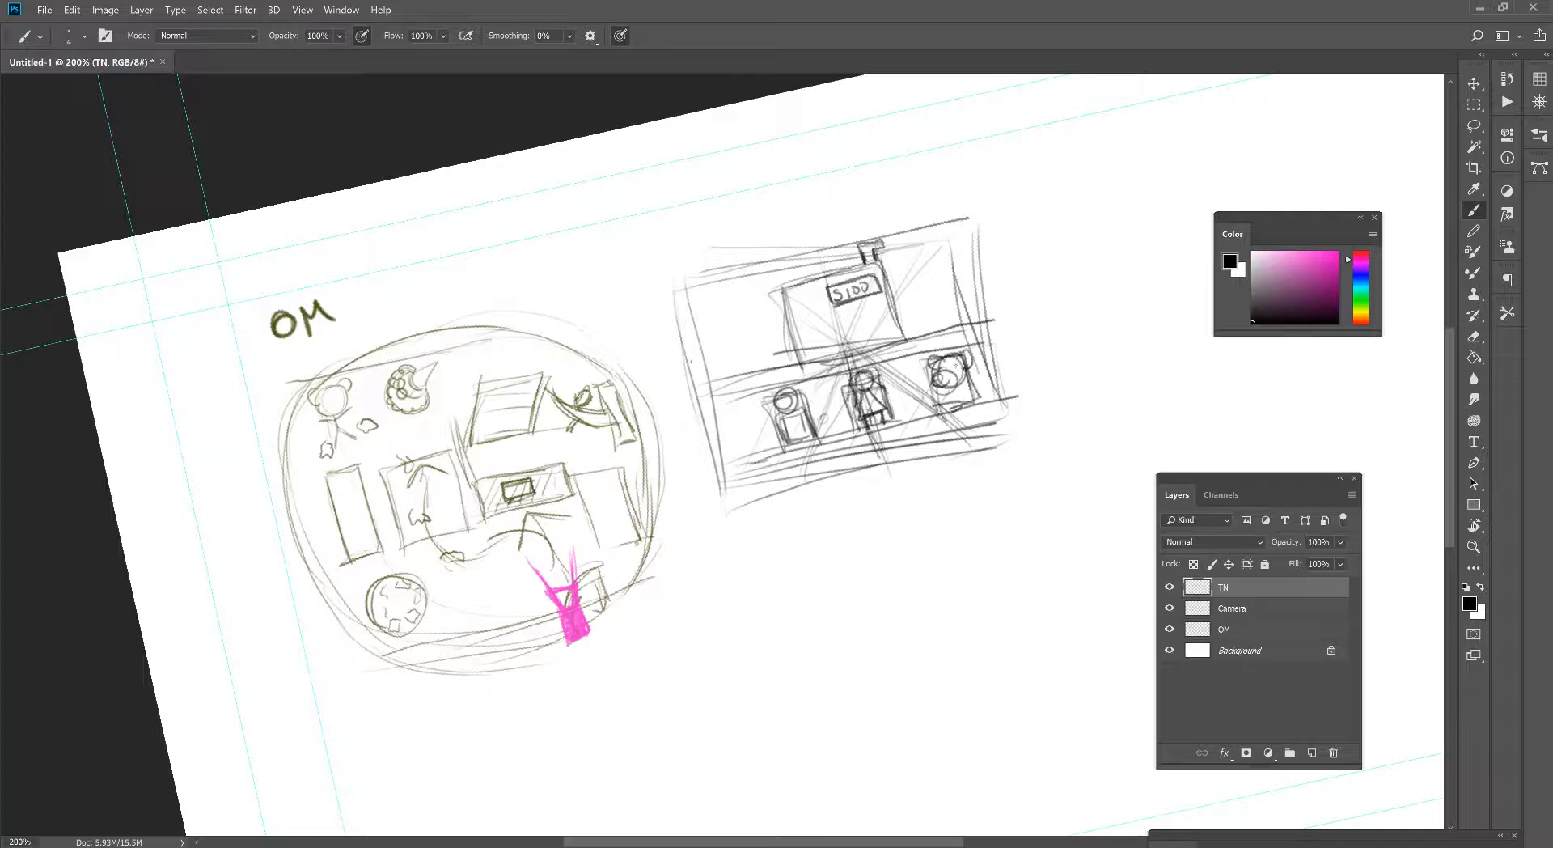
{"action": "mouse_move", "coordinate": [956, 368]}
{"action": "left_mouse_down"}
{"action": "mouse_move", "coordinate": [942, 406]}
{"action": "mouse_move", "coordinate": [922, 411]}
{"action": "mouse_move", "coordinate": [981, 391]}
{"action": "left_mouse_up"}
- Reinforce the counter's top edge at its left end and the base line beneath the toys
{"action": "left_click_drag", "start_coordinate": [709, 406], "coordinate": [815, 379]}
{"action": "mouse_move", "coordinate": [726, 402]}
{"action": "left_mouse_down"}
{"action": "mouse_move", "coordinate": [812, 380]}
{"action": "mouse_move", "coordinate": [812, 357]}
{"action": "left_mouse_up"}
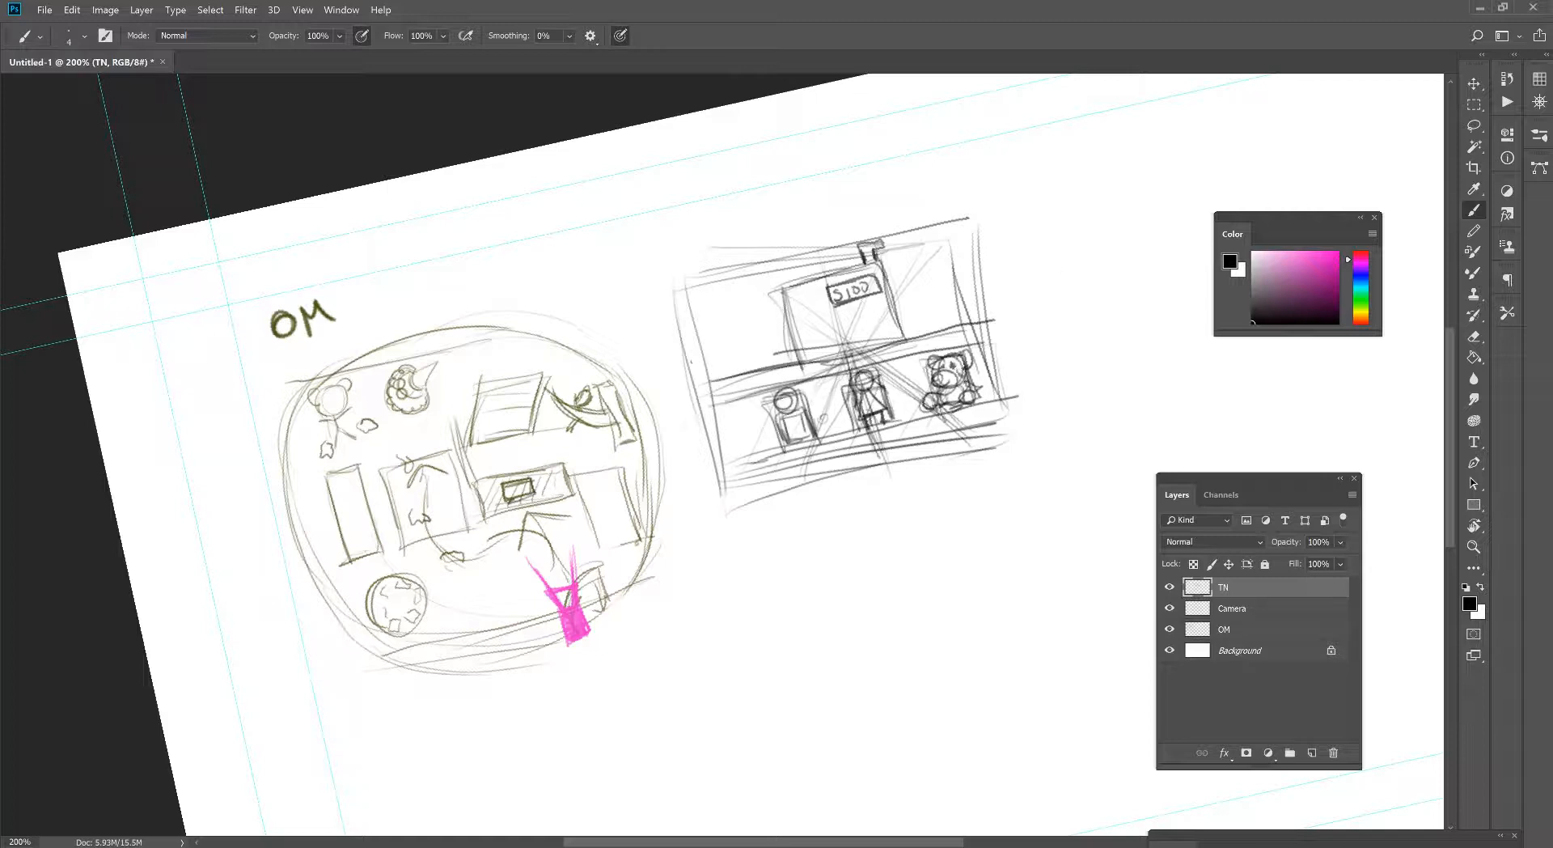
{"action": "left_click_drag", "start_coordinate": [769, 468], "coordinate": [817, 456]}
{"action": "mouse_move", "coordinate": [733, 467]}
{"action": "left_mouse_down"}
{"action": "mouse_move", "coordinate": [975, 408]}
{"action": "mouse_move", "coordinate": [859, 449]}
{"action": "mouse_move", "coordinate": [981, 422]}
{"action": "left_mouse_up"}
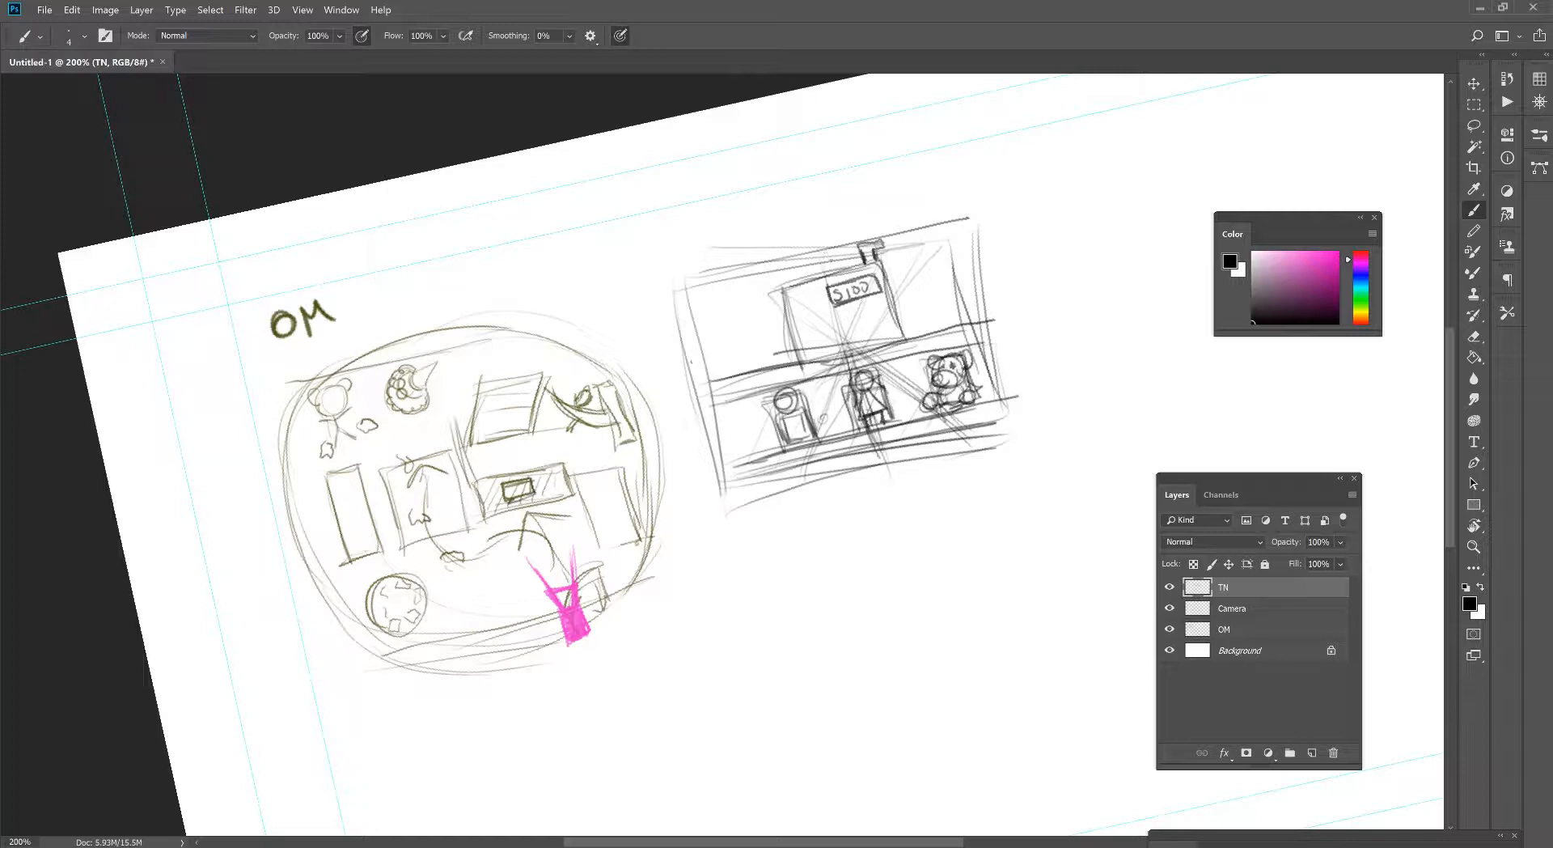
- Fill the background on both sides of the box and the gaps around the toys with black, varying the brush size
{"action": "key", "text": "bracketright"}
{"action": "mouse_move", "coordinate": [700, 292]}
{"action": "left_mouse_down"}
{"action": "mouse_move", "coordinate": [761, 293]}
{"action": "mouse_move", "coordinate": [773, 314]}
{"action": "mouse_move", "coordinate": [715, 342]}
{"action": "mouse_move", "coordinate": [773, 360]}
{"action": "mouse_move", "coordinate": [704, 307]}
{"action": "mouse_move", "coordinate": [723, 393]}
{"action": "mouse_move", "coordinate": [764, 295]}
{"action": "mouse_move", "coordinate": [789, 352]}
{"action": "mouse_move", "coordinate": [716, 380]}
{"action": "mouse_move", "coordinate": [797, 348]}
{"action": "mouse_move", "coordinate": [844, 267]}
{"action": "mouse_move", "coordinate": [931, 242]}
{"action": "mouse_move", "coordinate": [885, 267]}
{"action": "mouse_move", "coordinate": [961, 272]}
{"action": "mouse_move", "coordinate": [897, 327]}
{"action": "mouse_move", "coordinate": [922, 344]}
{"action": "mouse_move", "coordinate": [961, 247]}
{"action": "mouse_move", "coordinate": [930, 235]}
{"action": "mouse_move", "coordinate": [971, 267]}
{"action": "mouse_move", "coordinate": [930, 322]}
{"action": "left_mouse_up"}
{"action": "mouse_move", "coordinate": [759, 402]}
{"action": "left_mouse_down"}
{"action": "mouse_move", "coordinate": [720, 428]}
{"action": "mouse_move", "coordinate": [776, 449]}
{"action": "mouse_move", "coordinate": [770, 398]}
{"action": "mouse_move", "coordinate": [841, 378]}
{"action": "mouse_move", "coordinate": [833, 433]}
{"action": "mouse_move", "coordinate": [881, 364]}
{"action": "mouse_move", "coordinate": [906, 368]}
{"action": "mouse_move", "coordinate": [898, 420]}
{"action": "mouse_move", "coordinate": [896, 364]}
{"action": "mouse_move", "coordinate": [914, 404]}
{"action": "mouse_move", "coordinate": [926, 352]}
{"action": "mouse_move", "coordinate": [970, 349]}
{"action": "mouse_move", "coordinate": [984, 393]}
{"action": "mouse_move", "coordinate": [983, 340]}
{"action": "mouse_move", "coordinate": [991, 399]}
{"action": "left_mouse_up"}
{"action": "key", "text": "bracketleft"}
{"action": "key", "text": "bracketleft"}
{"action": "mouse_move", "coordinate": [773, 404]}
{"action": "left_mouse_down"}
{"action": "mouse_move", "coordinate": [765, 445]}
{"action": "mouse_move", "coordinate": [736, 396]}
{"action": "mouse_move", "coordinate": [720, 445]}
{"action": "mouse_move", "coordinate": [760, 453]}
{"action": "mouse_move", "coordinate": [849, 382]}
{"action": "mouse_move", "coordinate": [885, 368]}
{"action": "mouse_move", "coordinate": [898, 380]}
{"action": "mouse_move", "coordinate": [928, 356]}
{"action": "mouse_move", "coordinate": [978, 348]}
{"action": "mouse_move", "coordinate": [983, 396]}
{"action": "left_mouse_up"}
{"action": "mouse_move", "coordinate": [867, 484]}
{"action": "left_mouse_down"}
{"action": "mouse_move", "coordinate": [877, 447]}
{"action": "mouse_move", "coordinate": [877, 469]}
{"action": "left_mouse_up"}
- On the Camera layer, reposition the camera symbol on the overhead map and rotate it counterclockwise
{"action": "left_click", "coordinate": [1237, 609]}
{"action": "key", "text": "v"}
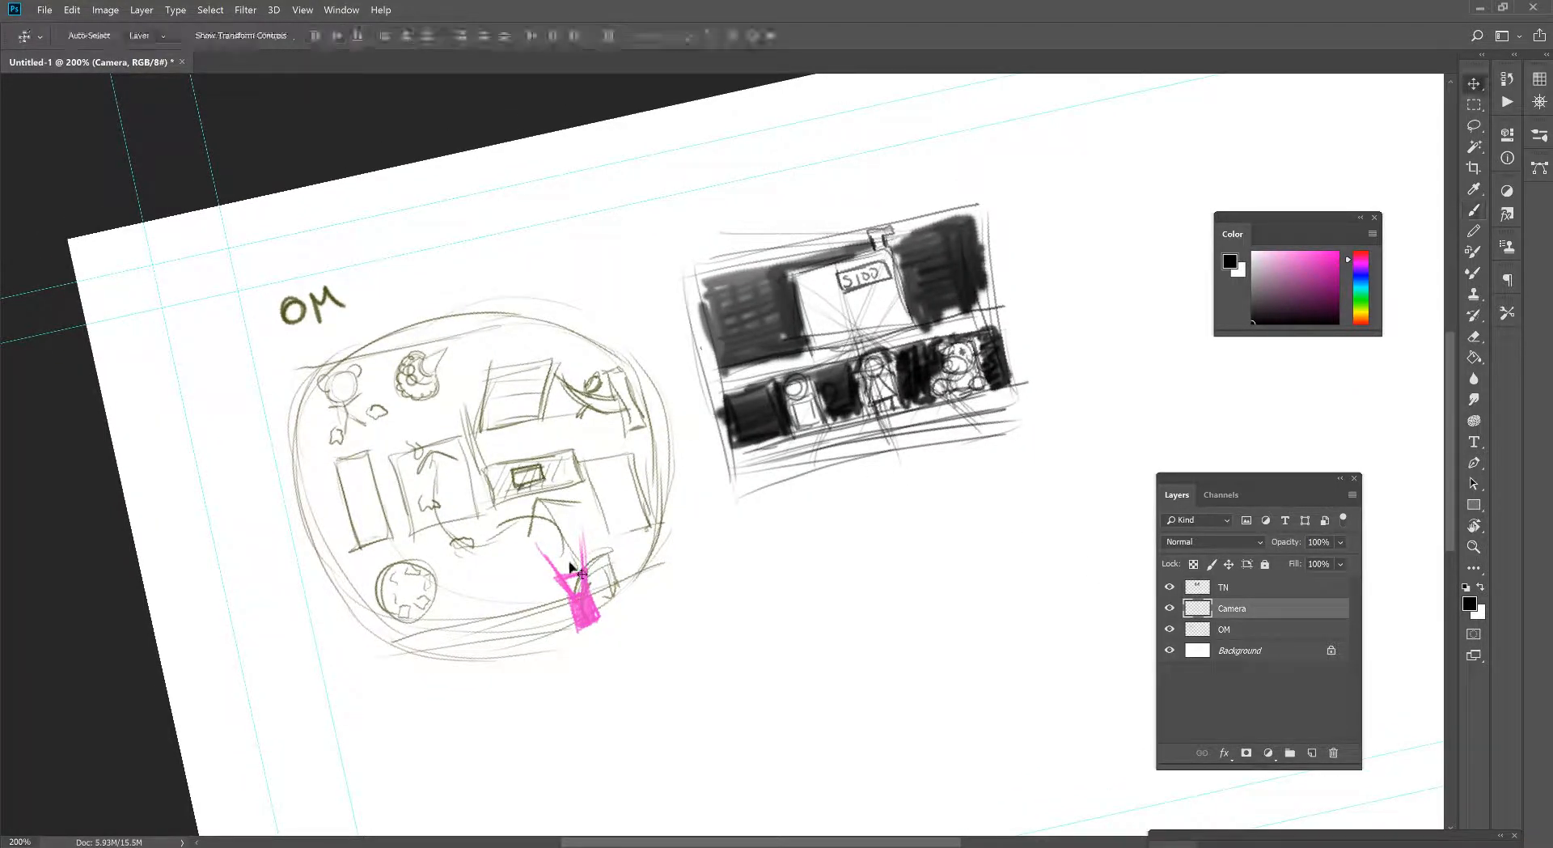
{"action": "left_click_drag", "start_coordinate": [570, 576], "coordinate": [550, 540]}
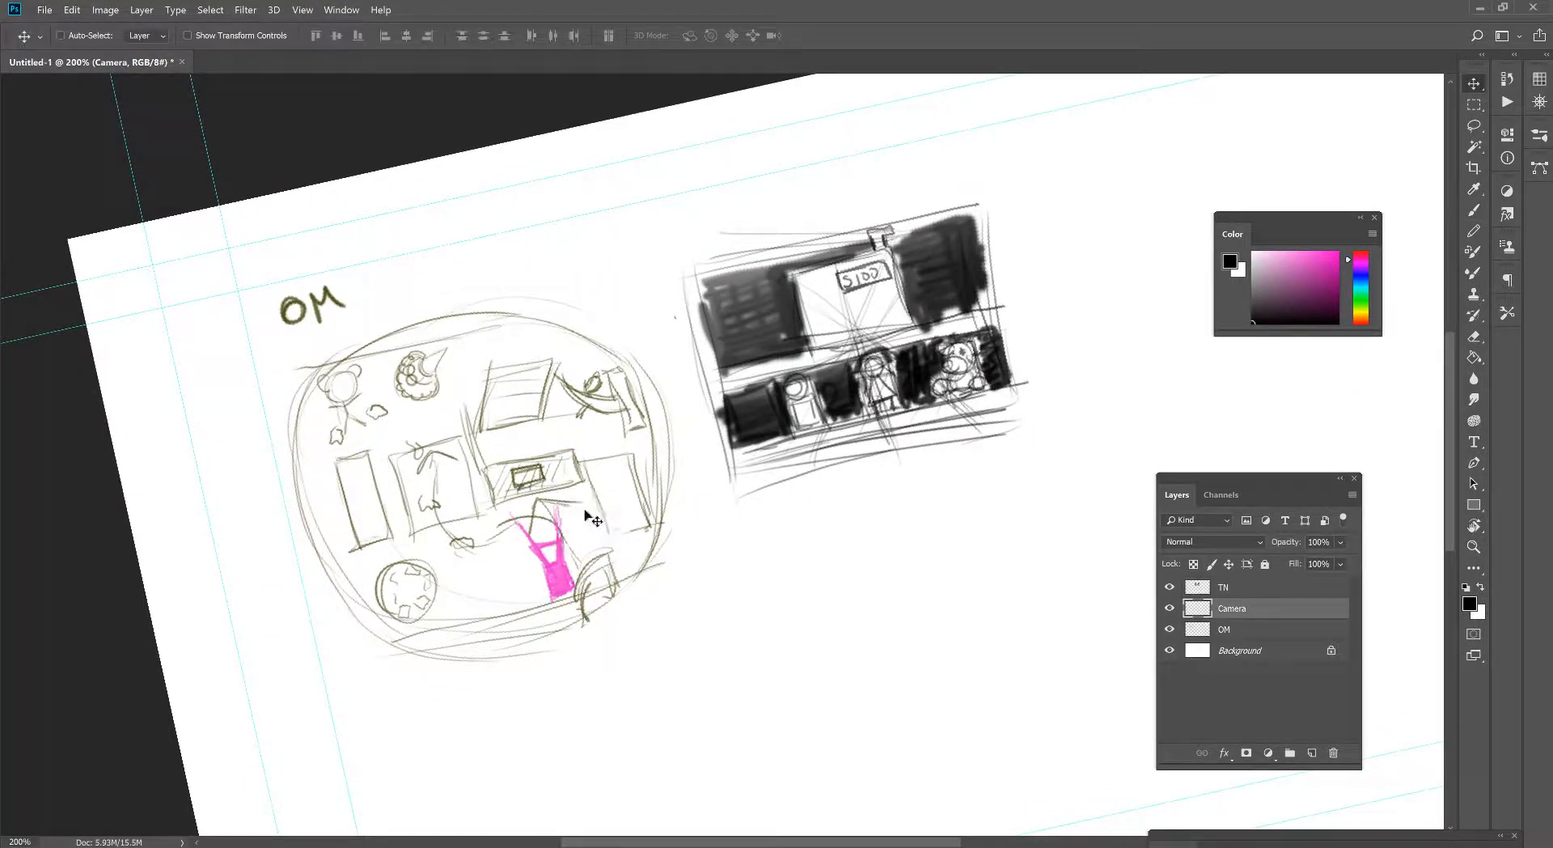
{"action": "key", "text": "ctrl+t"}
{"action": "left_click_drag", "start_coordinate": [682, 260], "coordinate": [622, 279]}
{"action": "key", "text": "Return"}
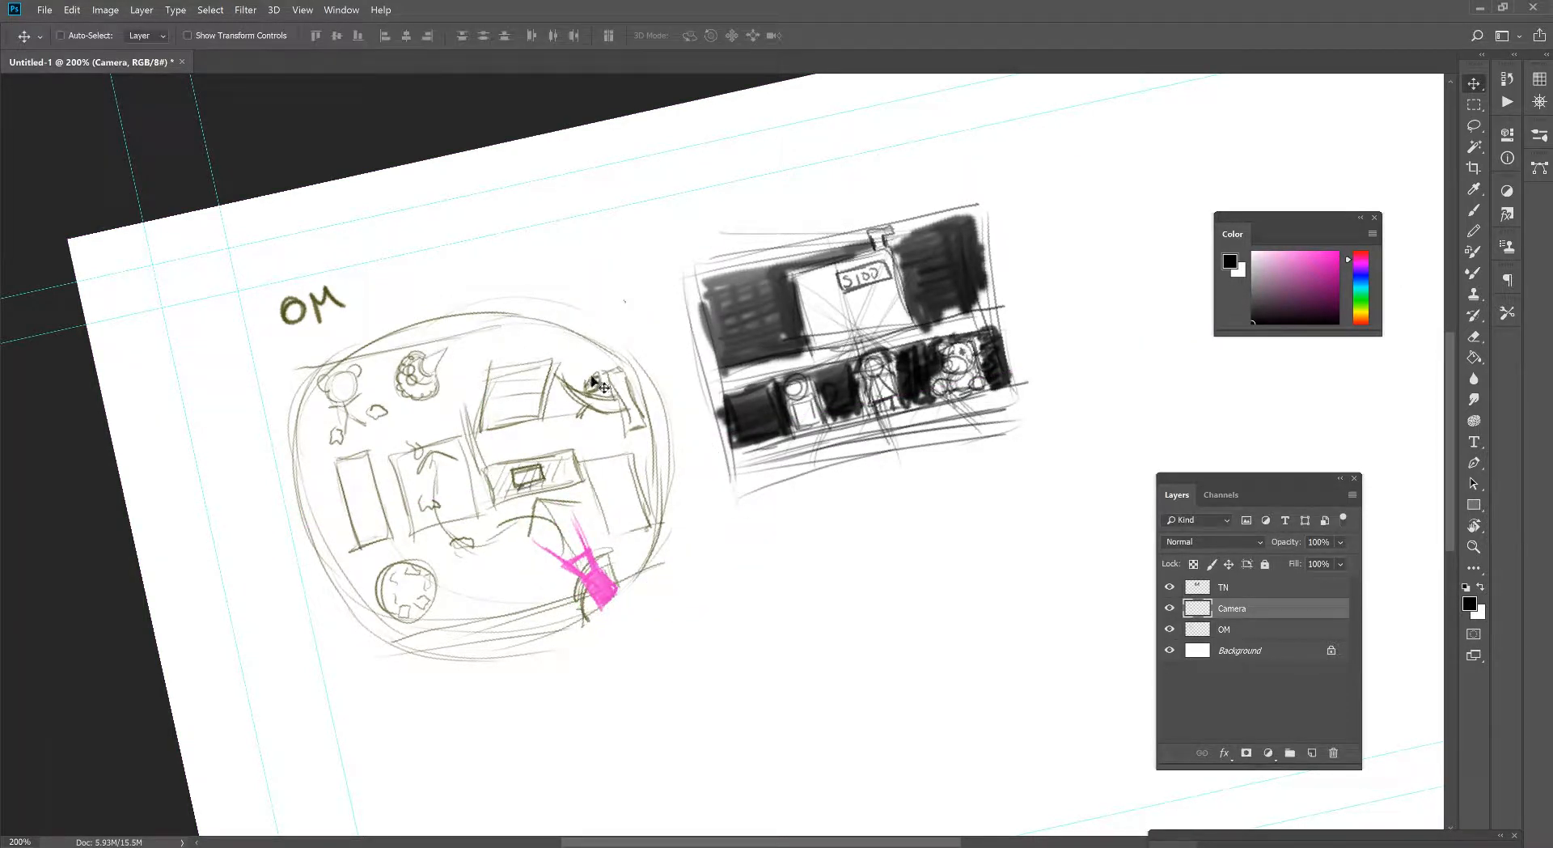
- Rotate the camera symbol further counterclockwise with Free Transform so it points toward the map's left side
{"action": "key", "text": "e"}
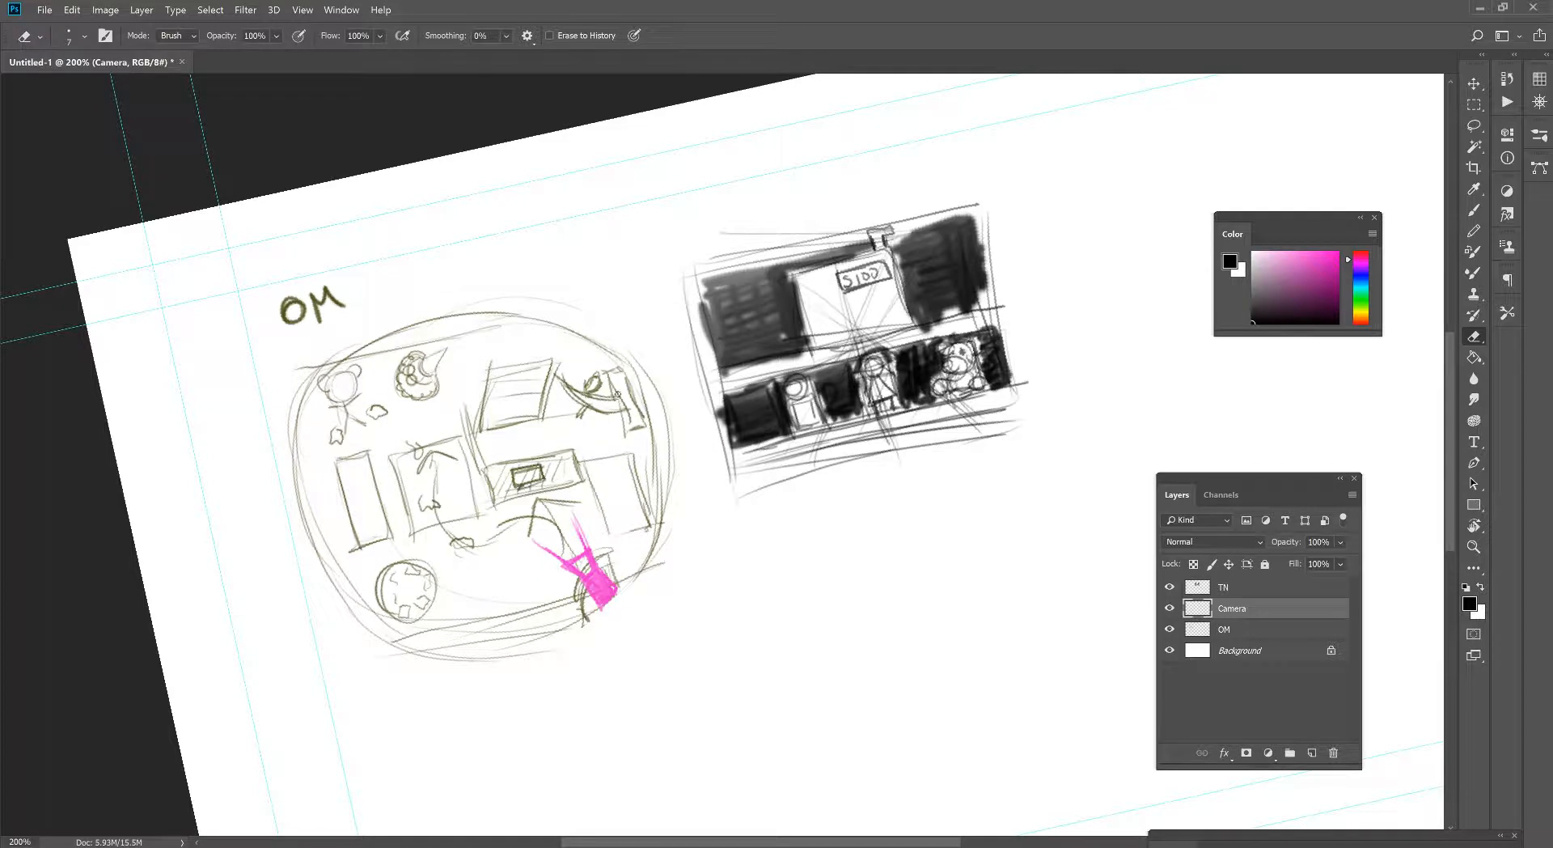
{"action": "key", "text": "ctrl+t"}
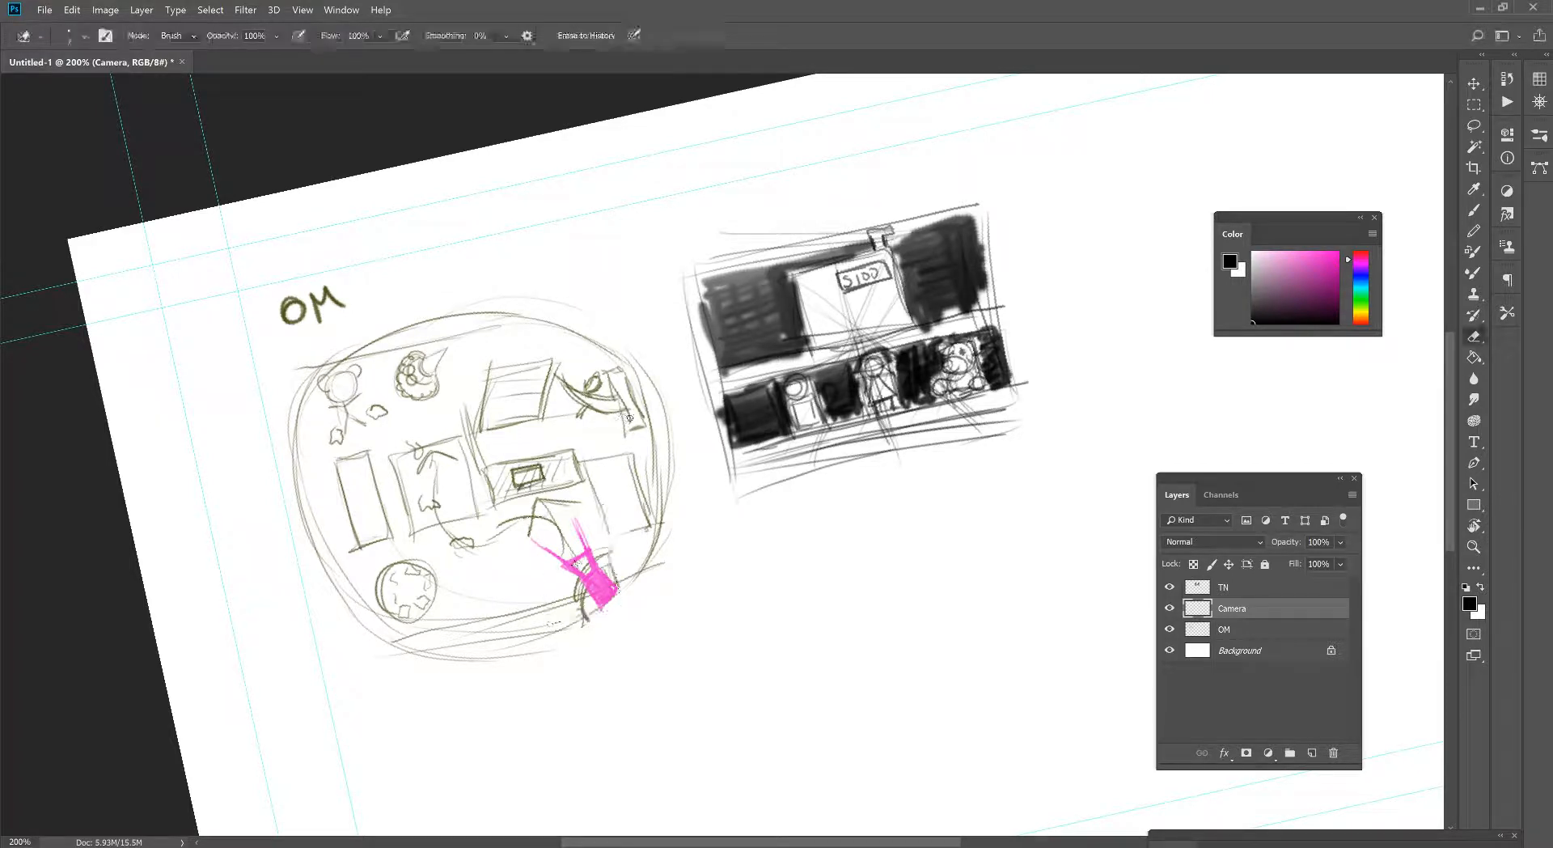
{"action": "left_click_drag", "start_coordinate": [655, 460], "coordinate": [618, 443]}
{"action": "key", "text": "Return"}
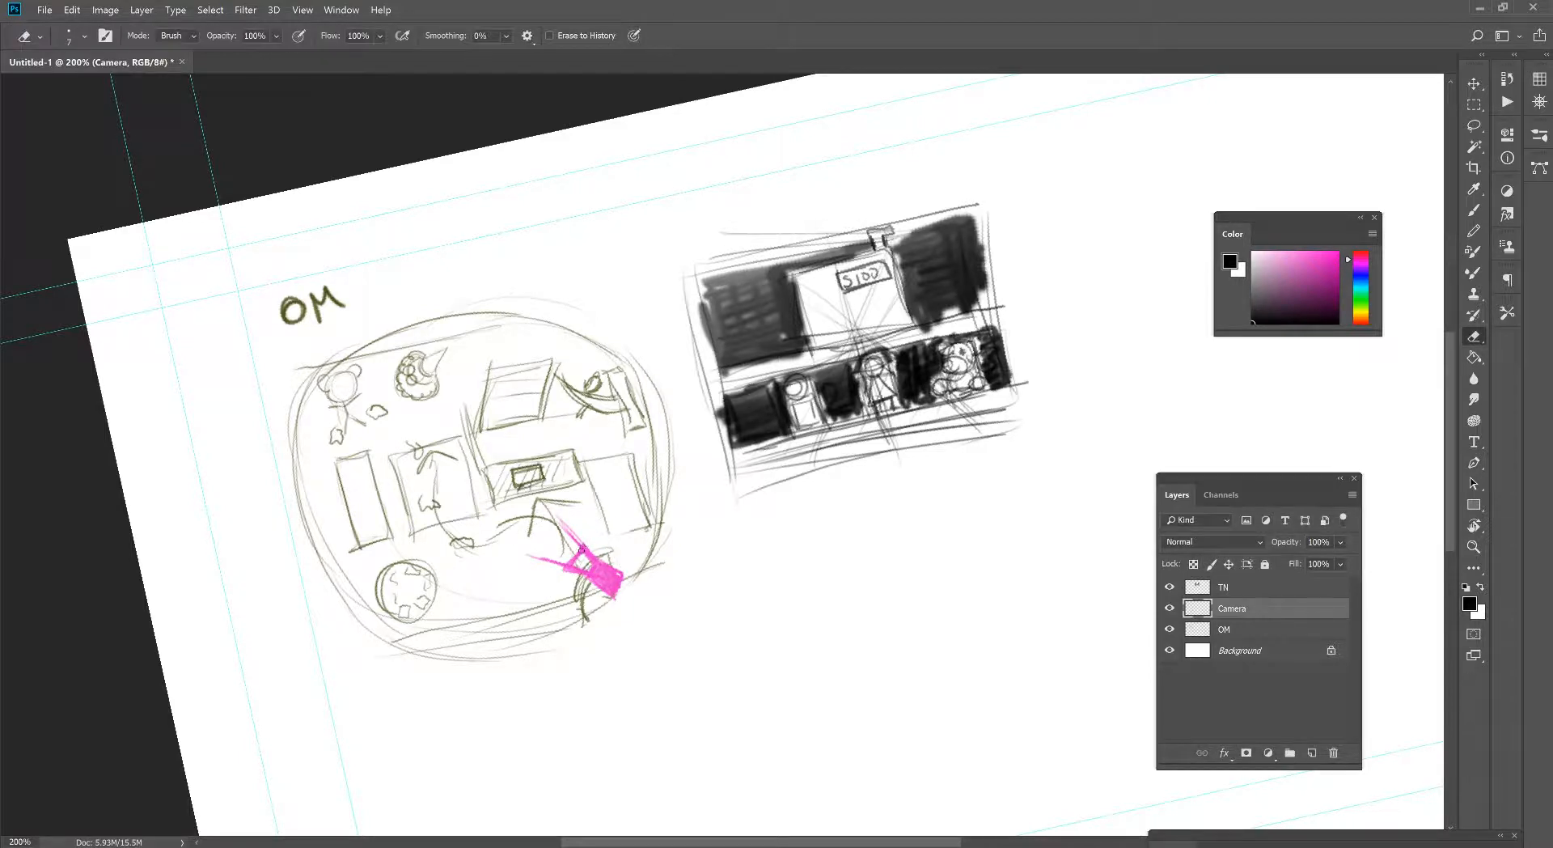
- Nudge the camera symbol inward on the overhead map and rotate it by about -9°
{"action": "key", "text": "v"}
{"action": "left_click_drag", "start_coordinate": [577, 574], "coordinate": [559, 571]}
{"action": "left_click_drag", "start_coordinate": [559, 571], "coordinate": [567, 566]}
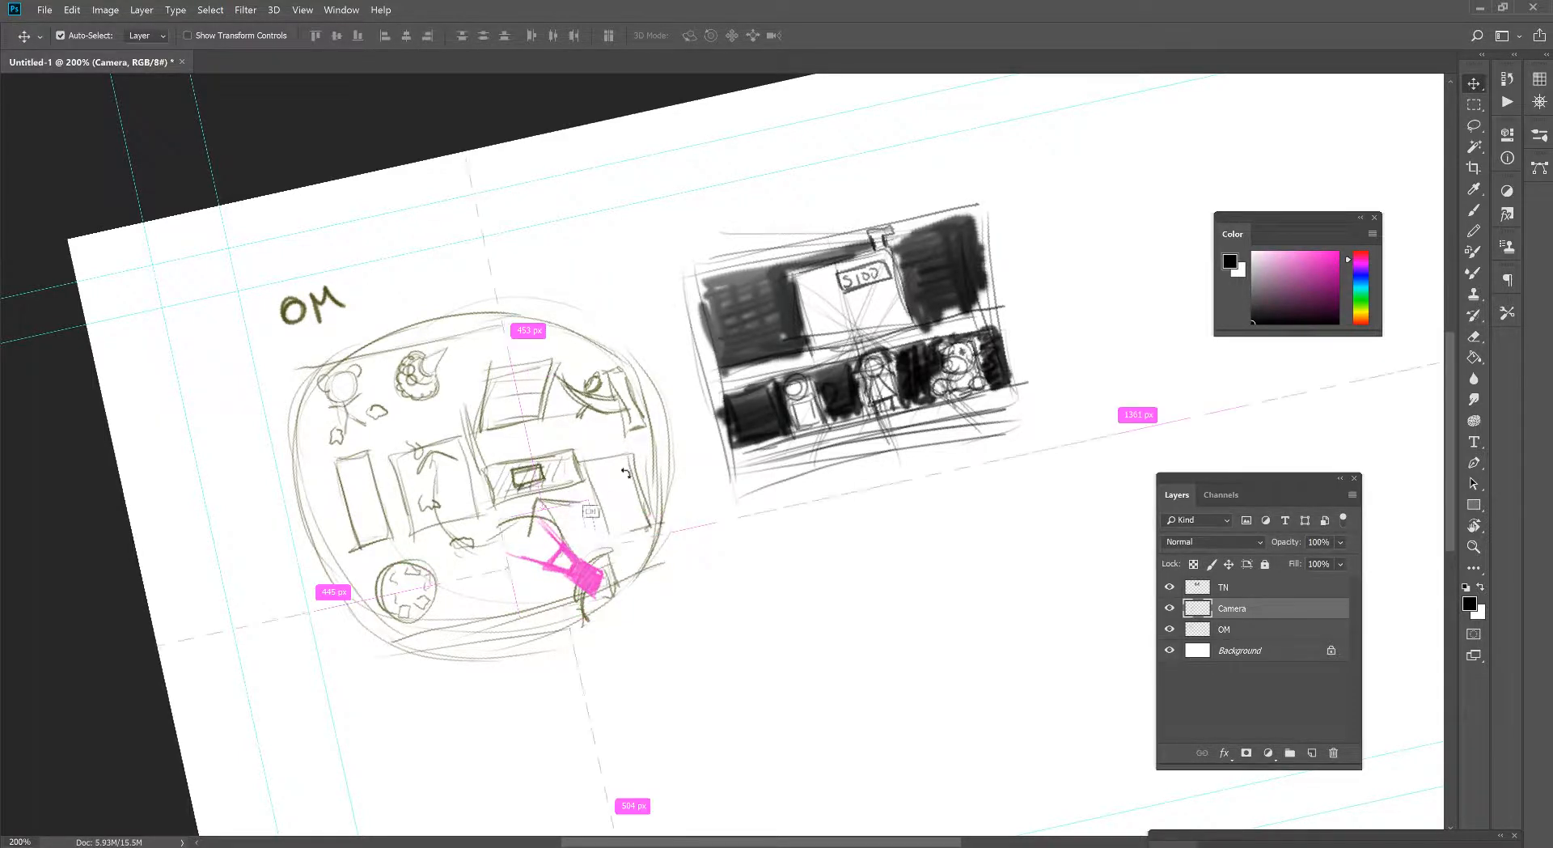
{"action": "key", "text": "ctrl+t"}
{"action": "left_click_drag", "start_coordinate": [580, 550], "coordinate": [569, 554]}
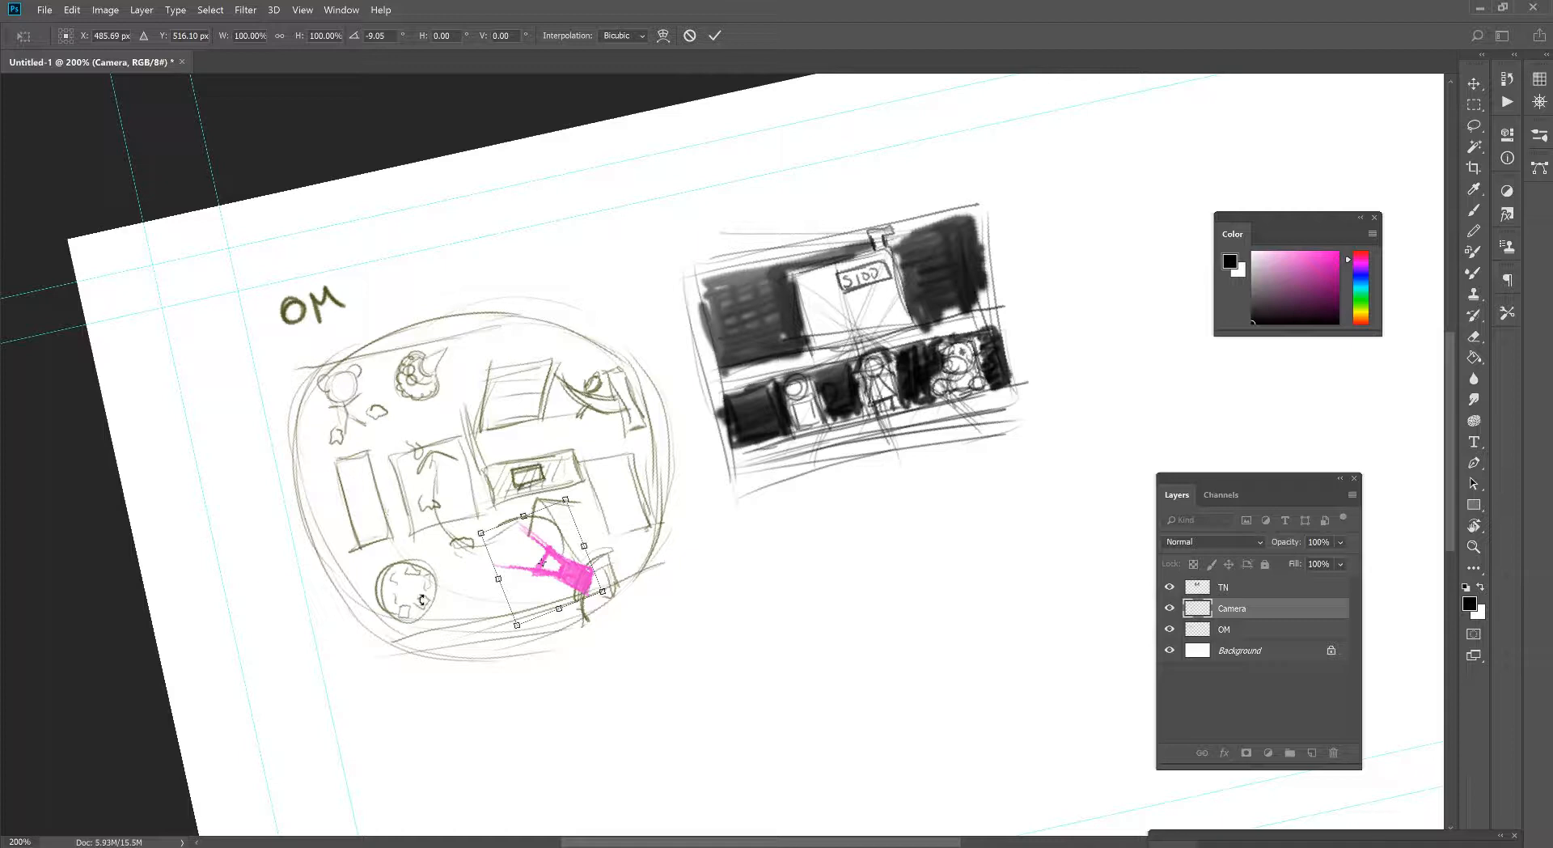
{"action": "key", "text": "Return"}
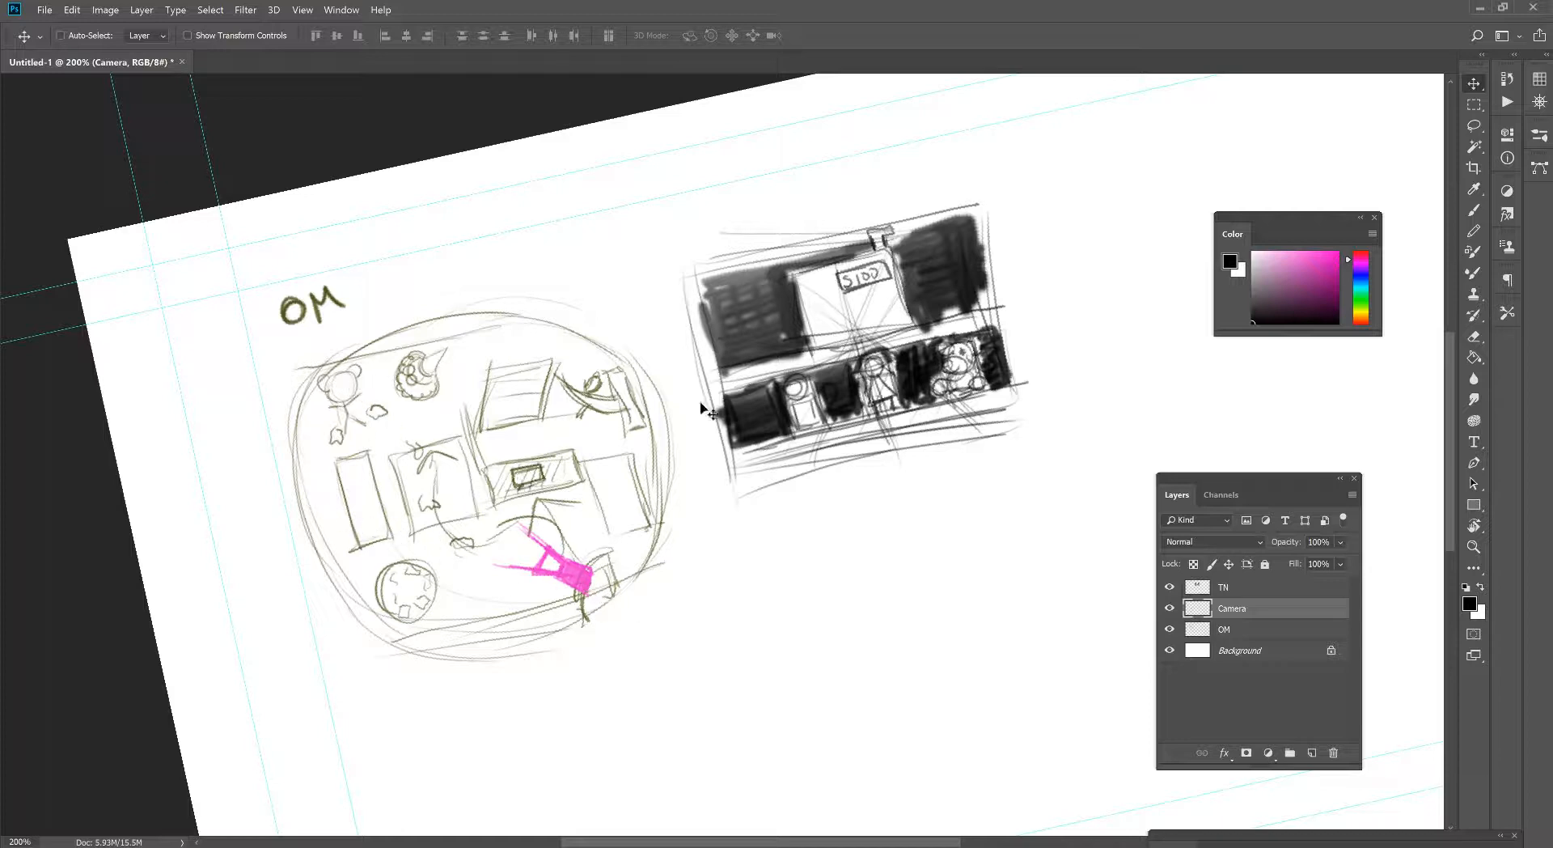
- On the TN layer, draw a second tilted rectangular thumbnail frame below the first one
{"action": "left_click_drag", "start_coordinate": [1089, 370], "coordinate": [884, 368]}
{"action": "left_click", "coordinate": [1264, 591]}
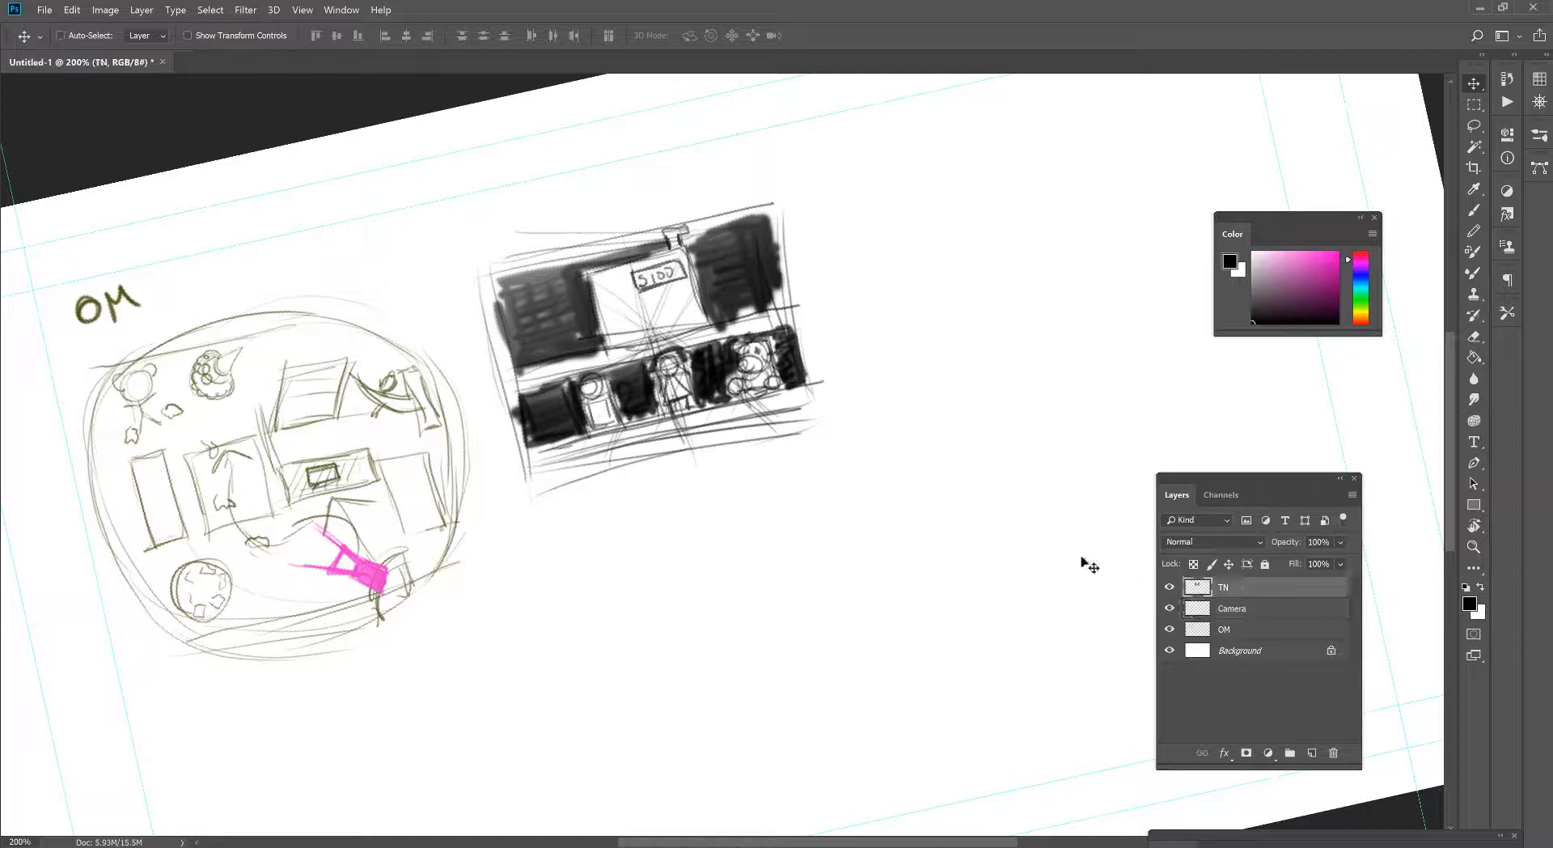
{"action": "key", "text": "b"}
{"action": "left_click_drag", "start_coordinate": [719, 403], "coordinate": [779, 313]}
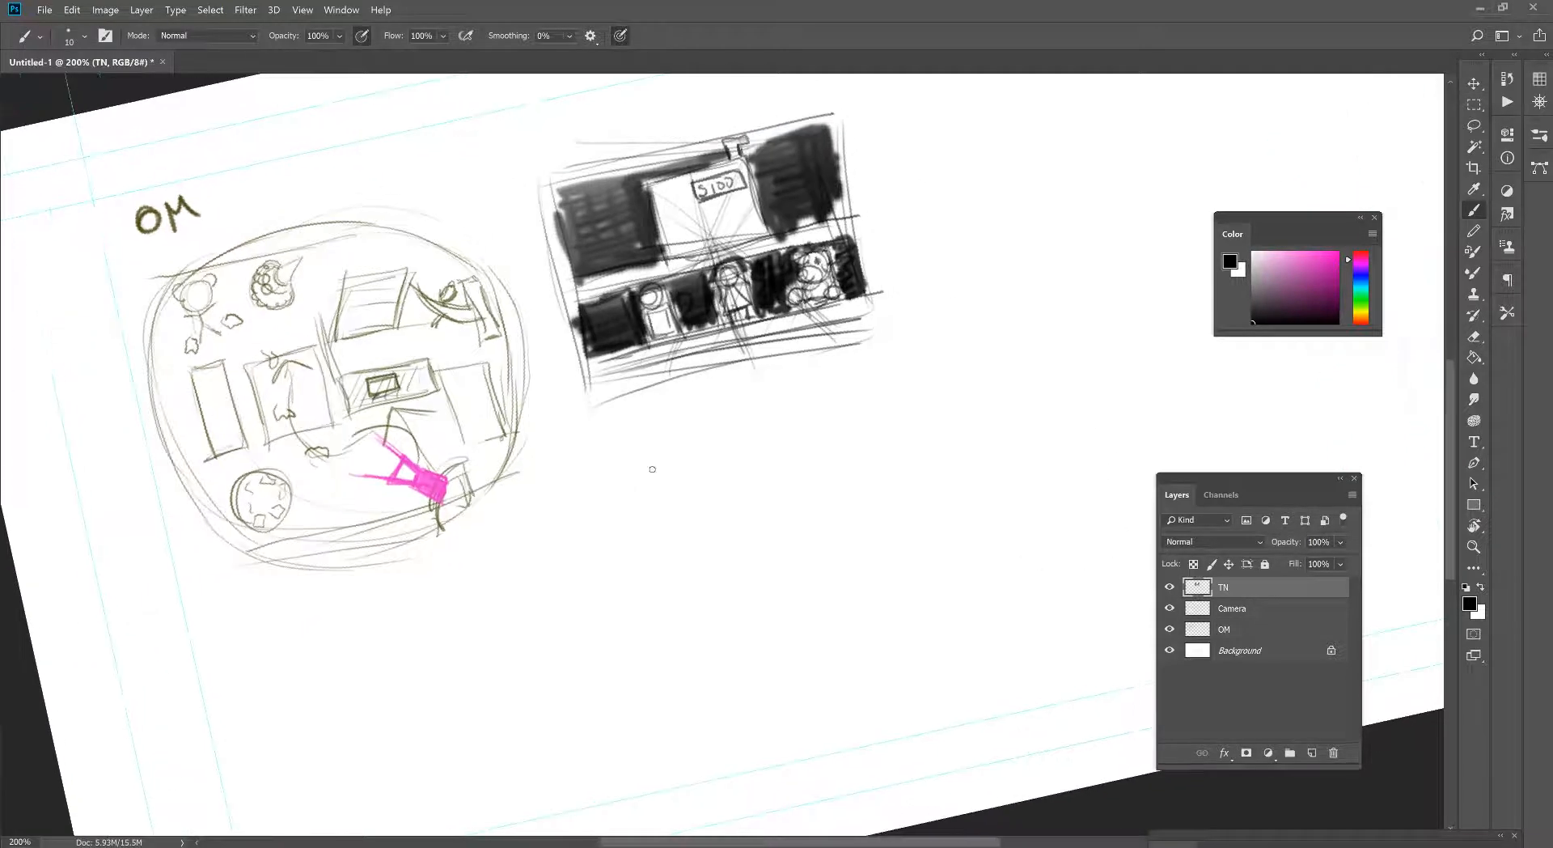
{"action": "mouse_move", "coordinate": [634, 458]}
{"action": "left_mouse_down"}
{"action": "mouse_move", "coordinate": [874, 384]}
{"action": "mouse_move", "coordinate": [685, 609]}
{"action": "mouse_move", "coordinate": [667, 588]}
{"action": "mouse_move", "coordinate": [697, 661]}
{"action": "left_mouse_up"}
{"action": "left_click_drag", "start_coordinate": [694, 649], "coordinate": [854, 580]}
{"action": "left_click_drag", "start_coordinate": [688, 651], "coordinate": [955, 574]}
{"action": "left_click_drag", "start_coordinate": [889, 398], "coordinate": [912, 474]}
{"action": "left_click_drag", "start_coordinate": [951, 600], "coordinate": [908, 469]}
{"action": "mouse_move", "coordinate": [854, 407]}
{"action": "left_mouse_down"}
{"action": "mouse_move", "coordinate": [949, 592]}
{"action": "mouse_move", "coordinate": [760, 412]}
{"action": "left_mouse_up"}
{"action": "left_click_drag", "start_coordinate": [595, 451], "coordinate": [905, 377]}
{"action": "left_click_drag", "start_coordinate": [906, 437], "coordinate": [956, 585]}
{"action": "mouse_move", "coordinate": [961, 574]}
{"action": "left_mouse_down"}
{"action": "mouse_move", "coordinate": [701, 631]}
{"action": "mouse_move", "coordinate": [775, 612]}
{"action": "left_mouse_up"}
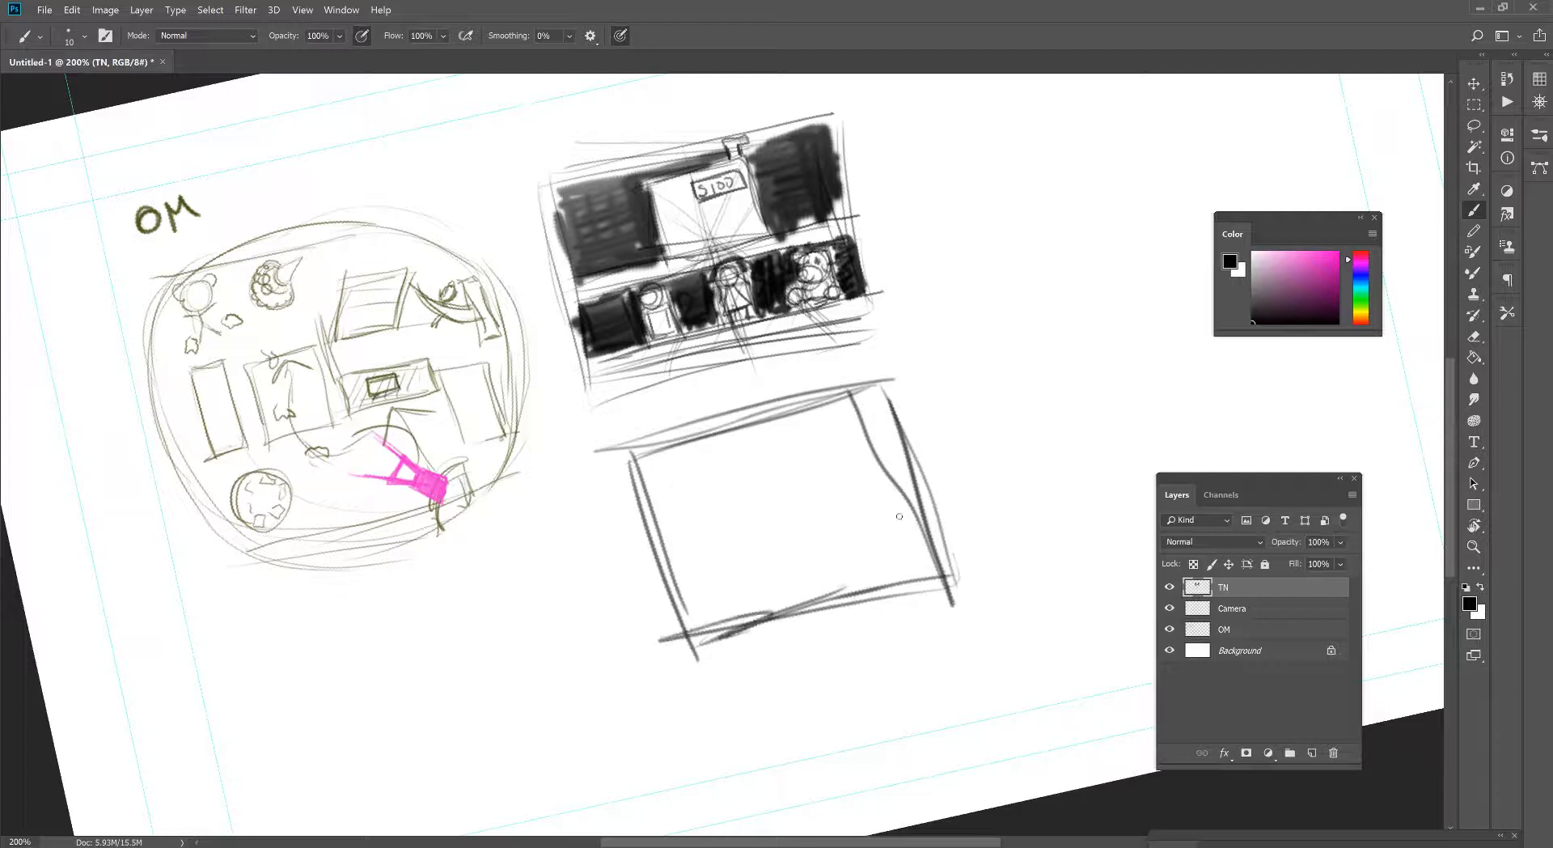
- Draw a horizon line across the second frame and extend the camera's two view lines across the overhead map
{"action": "left_click_drag", "start_coordinate": [662, 544], "coordinate": [957, 471]}
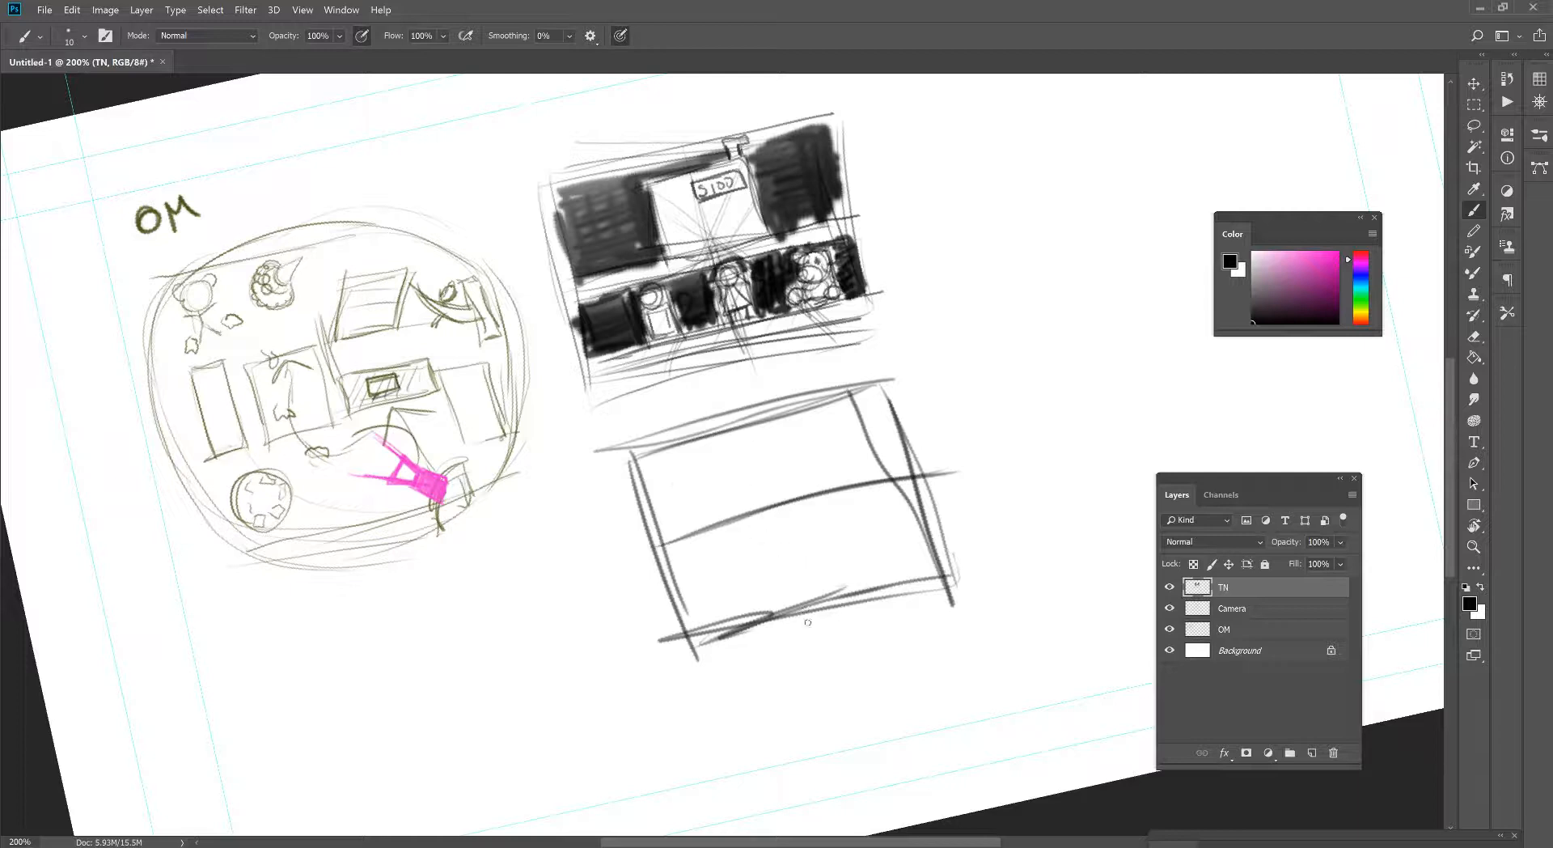
{"action": "left_click_drag", "start_coordinate": [805, 611], "coordinate": [753, 473]}
{"action": "key", "text": "ctrl+z"}
{"action": "left_click_drag", "start_coordinate": [184, 457], "coordinate": [395, 480]}
{"action": "mouse_move", "coordinate": [257, 313]}
{"action": "left_mouse_down"}
{"action": "mouse_move", "coordinate": [388, 415]}
{"action": "mouse_move", "coordinate": [393, 439]}
{"action": "mouse_move", "coordinate": [202, 256]}
{"action": "mouse_move", "coordinate": [176, 346]}
{"action": "mouse_move", "coordinate": [230, 336]}
{"action": "left_mouse_up"}
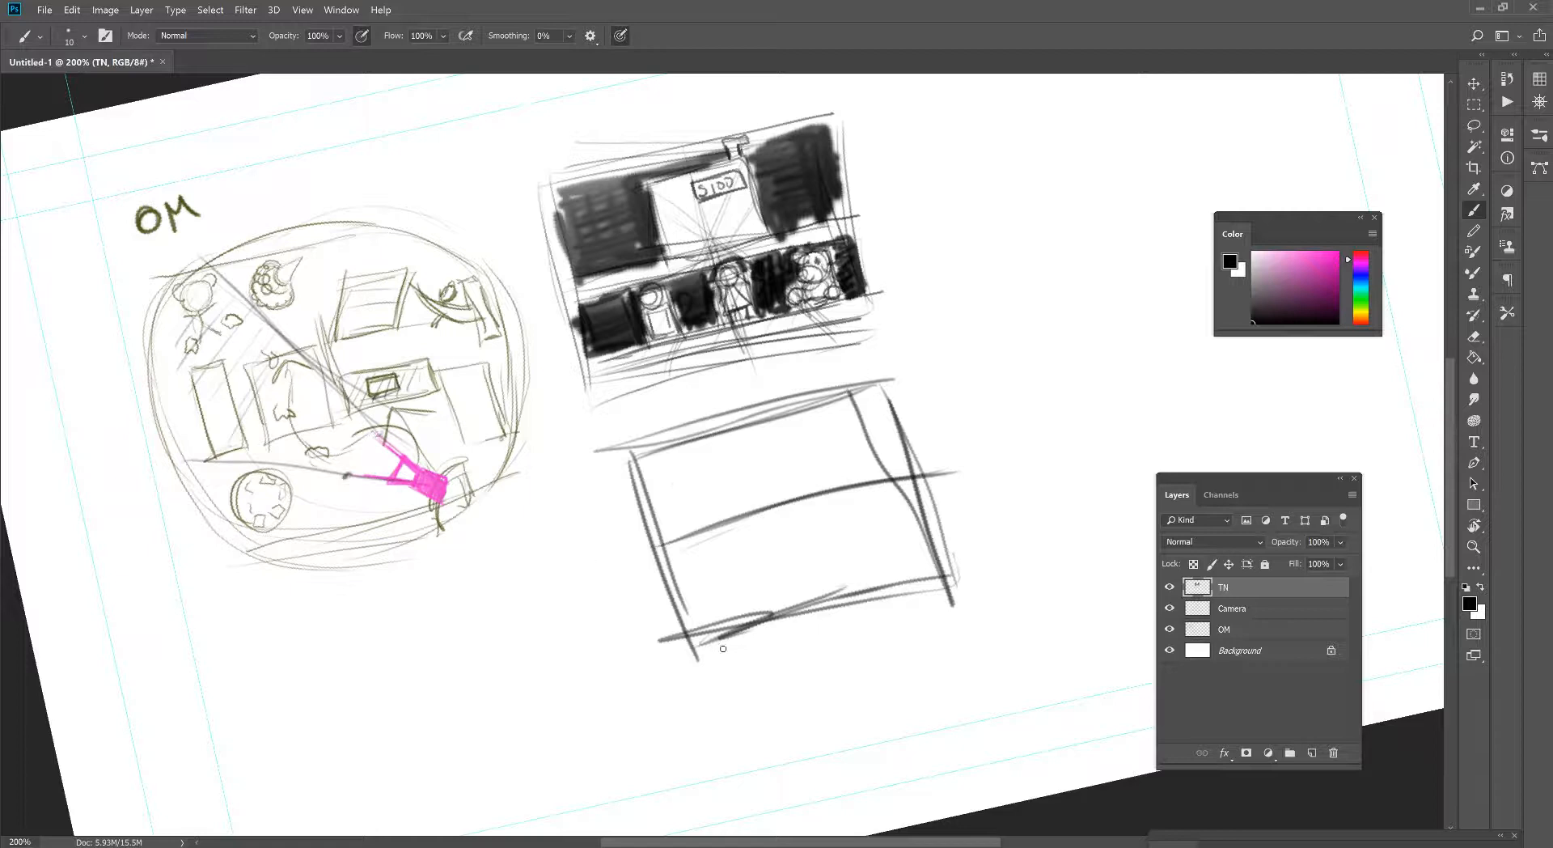
- Mark vanishing points at both ends of the second frame's horizon and draw vertical edges with lines converging on the right point
{"action": "left_click_drag", "start_coordinate": [675, 534], "coordinate": [671, 527]}
{"action": "left_click_drag", "start_coordinate": [903, 463], "coordinate": [903, 468]}
{"action": "left_click_drag", "start_coordinate": [679, 443], "coordinate": [719, 580]}
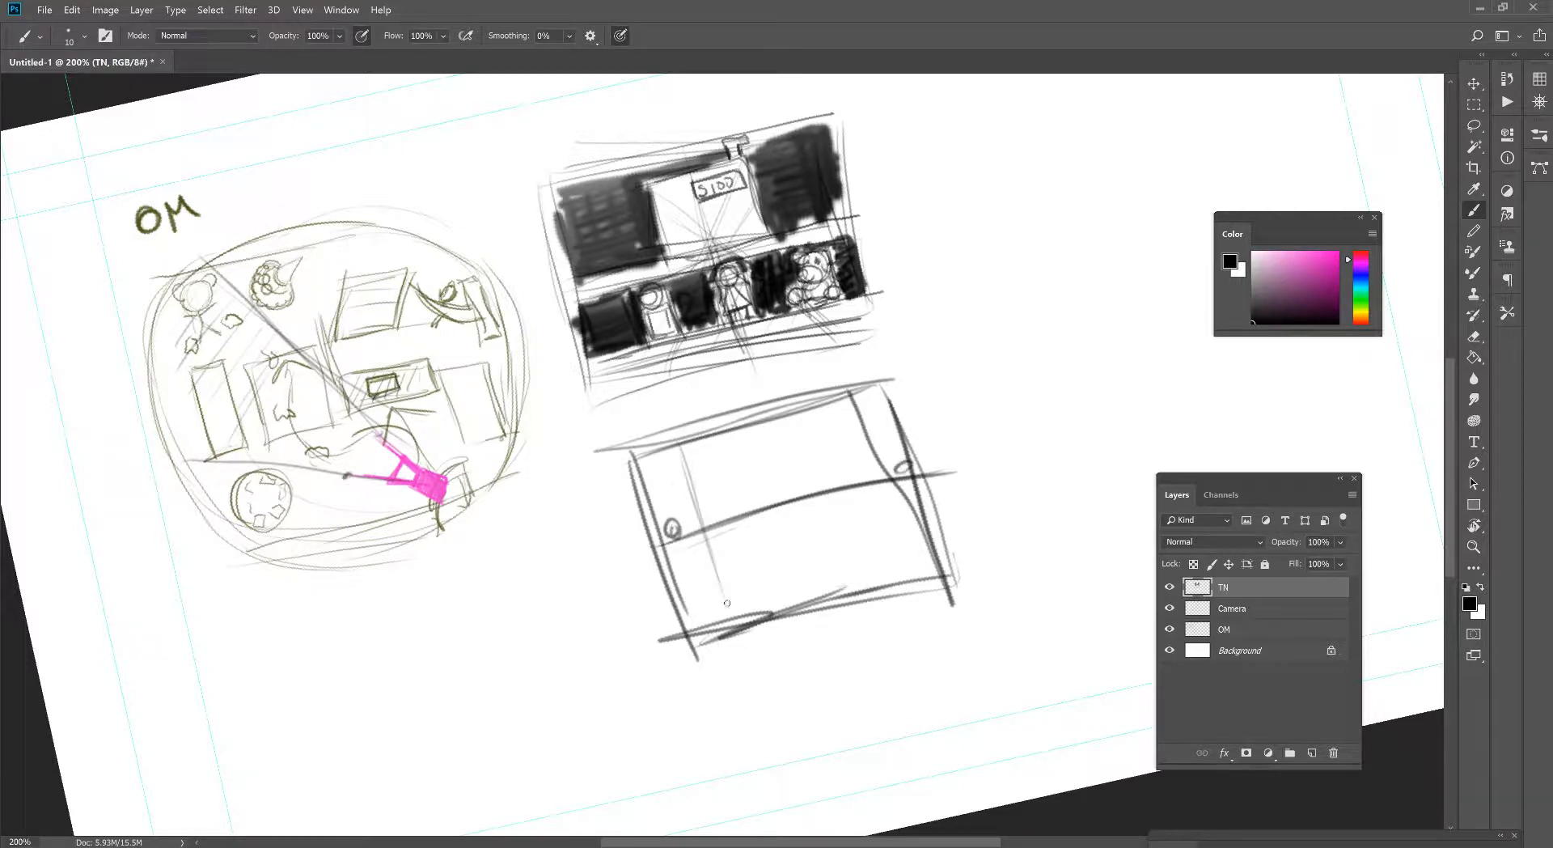
{"action": "left_click_drag", "start_coordinate": [688, 474], "coordinate": [731, 612]}
{"action": "mouse_move", "coordinate": [679, 443]}
{"action": "left_mouse_down"}
{"action": "mouse_move", "coordinate": [914, 475]}
{"action": "mouse_move", "coordinate": [764, 633]}
{"action": "mouse_move", "coordinate": [849, 542]}
{"action": "left_mouse_up"}
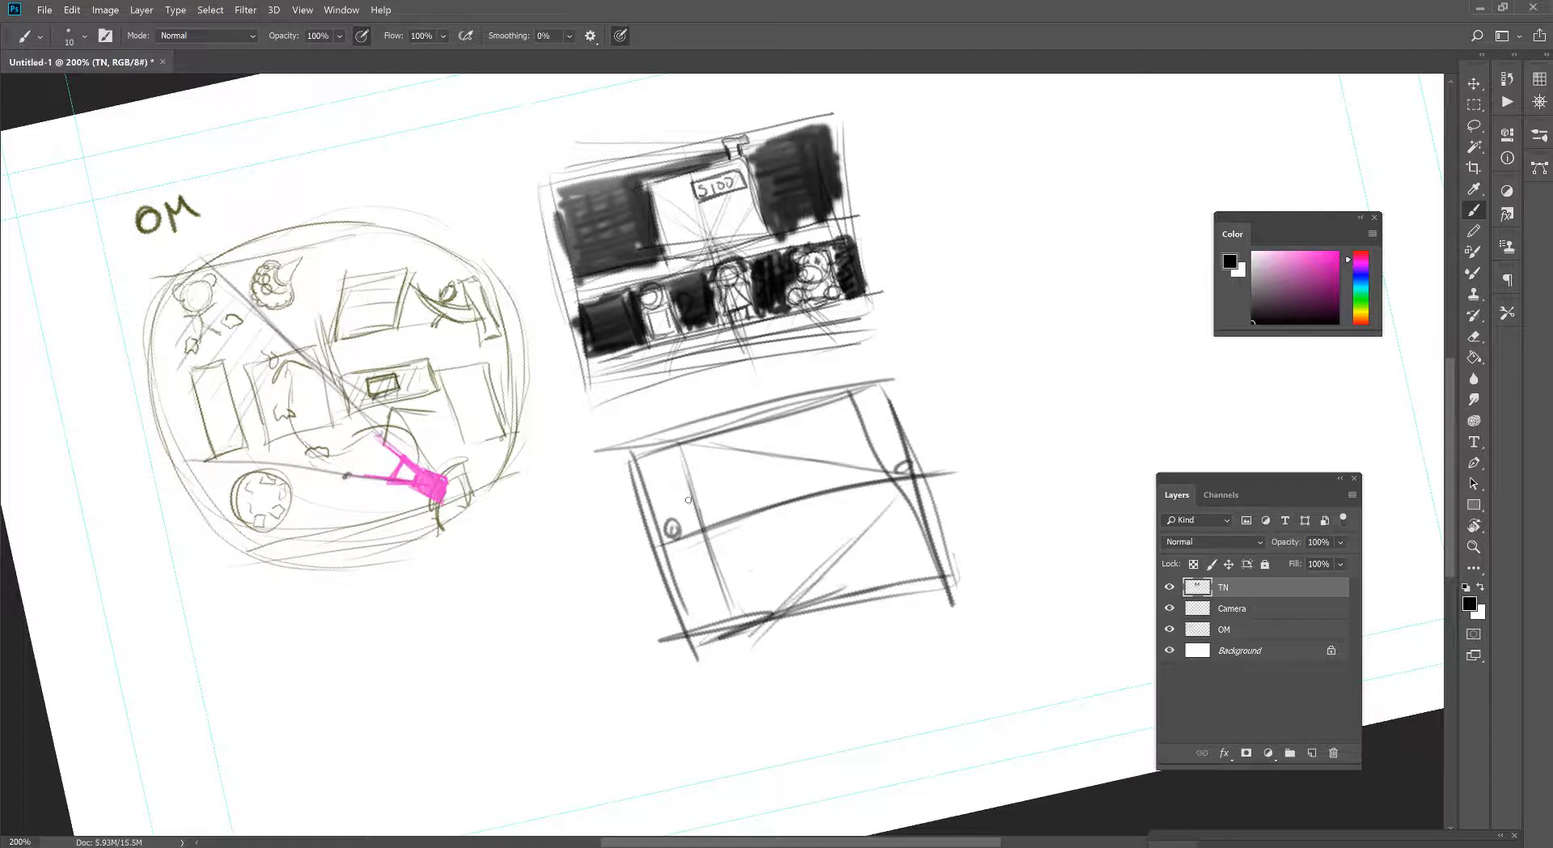
{"action": "mouse_move", "coordinate": [831, 465]}
{"action": "left_mouse_down"}
{"action": "mouse_move", "coordinate": [853, 537]}
{"action": "mouse_move", "coordinate": [832, 468]}
{"action": "mouse_move", "coordinate": [681, 443]}
{"action": "mouse_move", "coordinate": [631, 465]}
{"action": "left_mouse_up"}
{"action": "left_click_drag", "start_coordinate": [720, 560], "coordinate": [735, 621]}
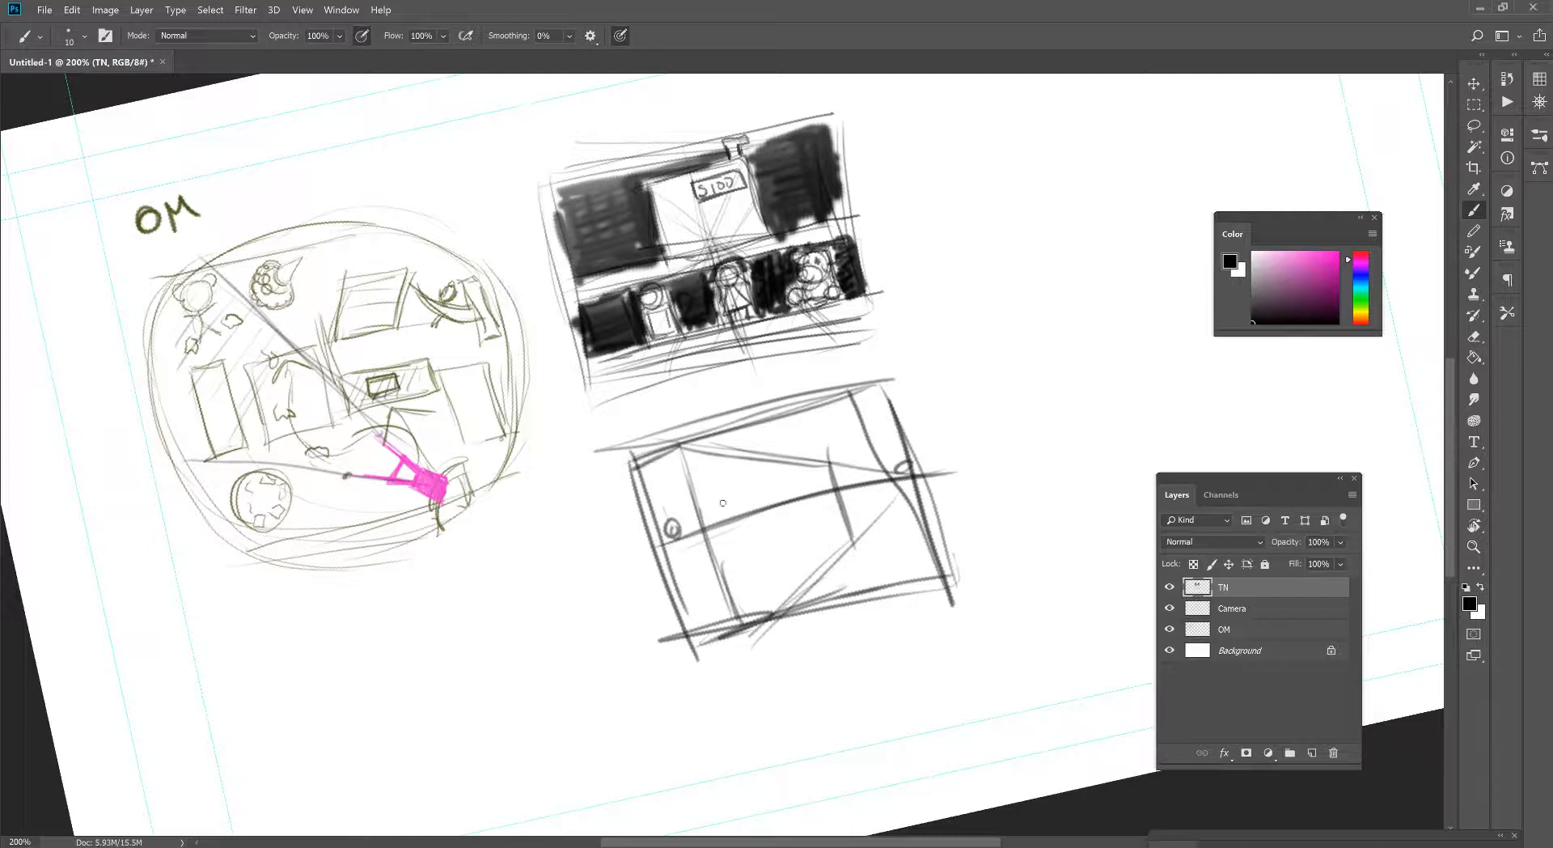
- Draw the left shelving unit's shelf lines in the second thumbnail, converging on the right vanishing point
{"action": "mouse_move", "coordinate": [894, 473]}
{"action": "left_mouse_down"}
{"action": "mouse_move", "coordinate": [672, 481]}
{"action": "mouse_move", "coordinate": [959, 471]}
{"action": "left_mouse_up"}
{"action": "left_click_drag", "start_coordinate": [675, 600], "coordinate": [889, 487]}
{"action": "left_click_drag", "start_coordinate": [733, 566], "coordinate": [842, 511]}
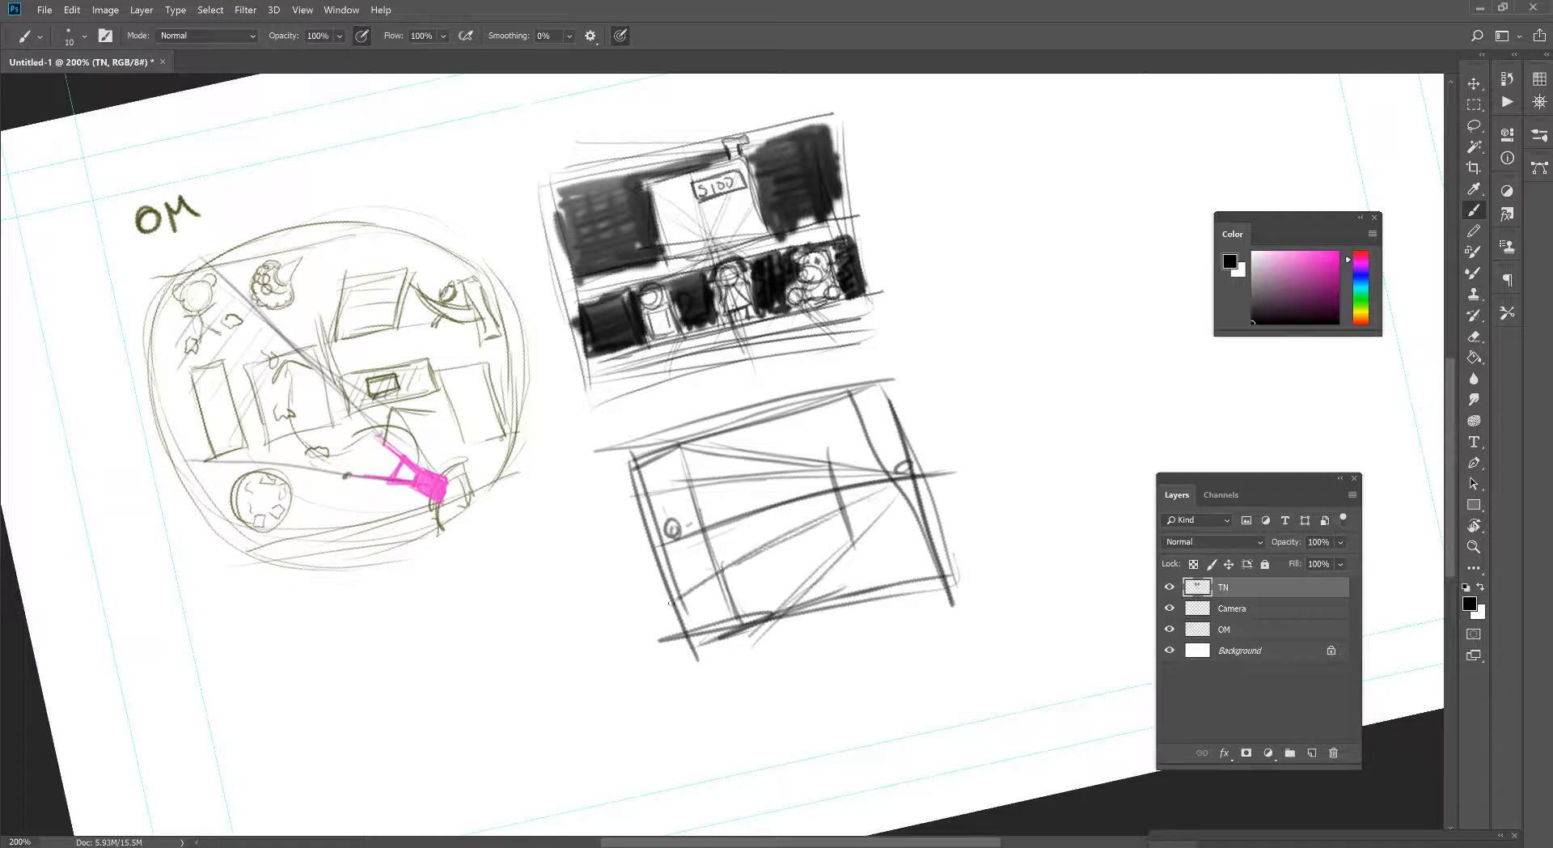
{"action": "mouse_move", "coordinate": [667, 605]}
{"action": "left_mouse_down"}
{"action": "mouse_move", "coordinate": [937, 483]}
{"action": "mouse_move", "coordinate": [690, 523]}
{"action": "mouse_move", "coordinate": [804, 489]}
{"action": "left_mouse_up"}
{"action": "mouse_move", "coordinate": [702, 528]}
{"action": "left_mouse_down"}
{"action": "mouse_move", "coordinate": [841, 475]}
{"action": "mouse_move", "coordinate": [809, 486]}
{"action": "left_mouse_up"}
{"action": "left_click_drag", "start_coordinate": [735, 588], "coordinate": [830, 529]}
{"action": "left_click_drag", "start_coordinate": [716, 595], "coordinate": [842, 519]}
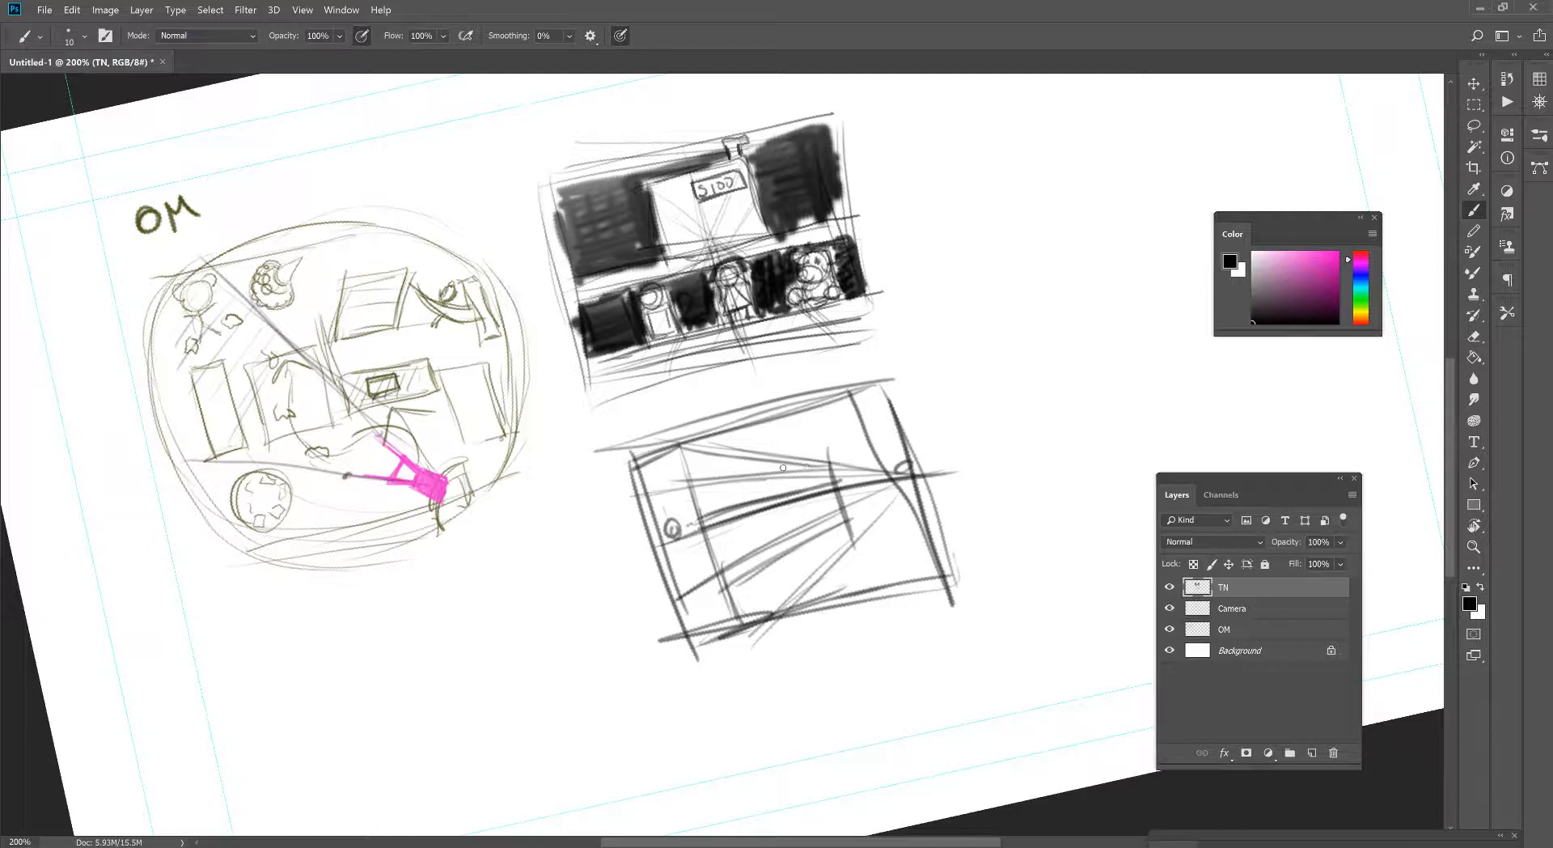
- Sketch converging shelf and floor lines below the right vanishing point, with short shelf edges in the second thumbnail's lower right corner
{"action": "mouse_move", "coordinate": [694, 469]}
{"action": "left_mouse_down"}
{"action": "mouse_move", "coordinate": [858, 488]}
{"action": "mouse_move", "coordinate": [850, 547]}
{"action": "mouse_move", "coordinate": [893, 581]}
{"action": "left_mouse_up"}
{"action": "left_click_drag", "start_coordinate": [898, 482], "coordinate": [856, 542]}
{"action": "left_click_drag", "start_coordinate": [910, 481], "coordinate": [839, 620]}
{"action": "left_click_drag", "start_coordinate": [880, 556], "coordinate": [942, 546]}
{"action": "left_click_drag", "start_coordinate": [919, 479], "coordinate": [870, 562]}
{"action": "left_click_drag", "start_coordinate": [883, 556], "coordinate": [943, 545]}
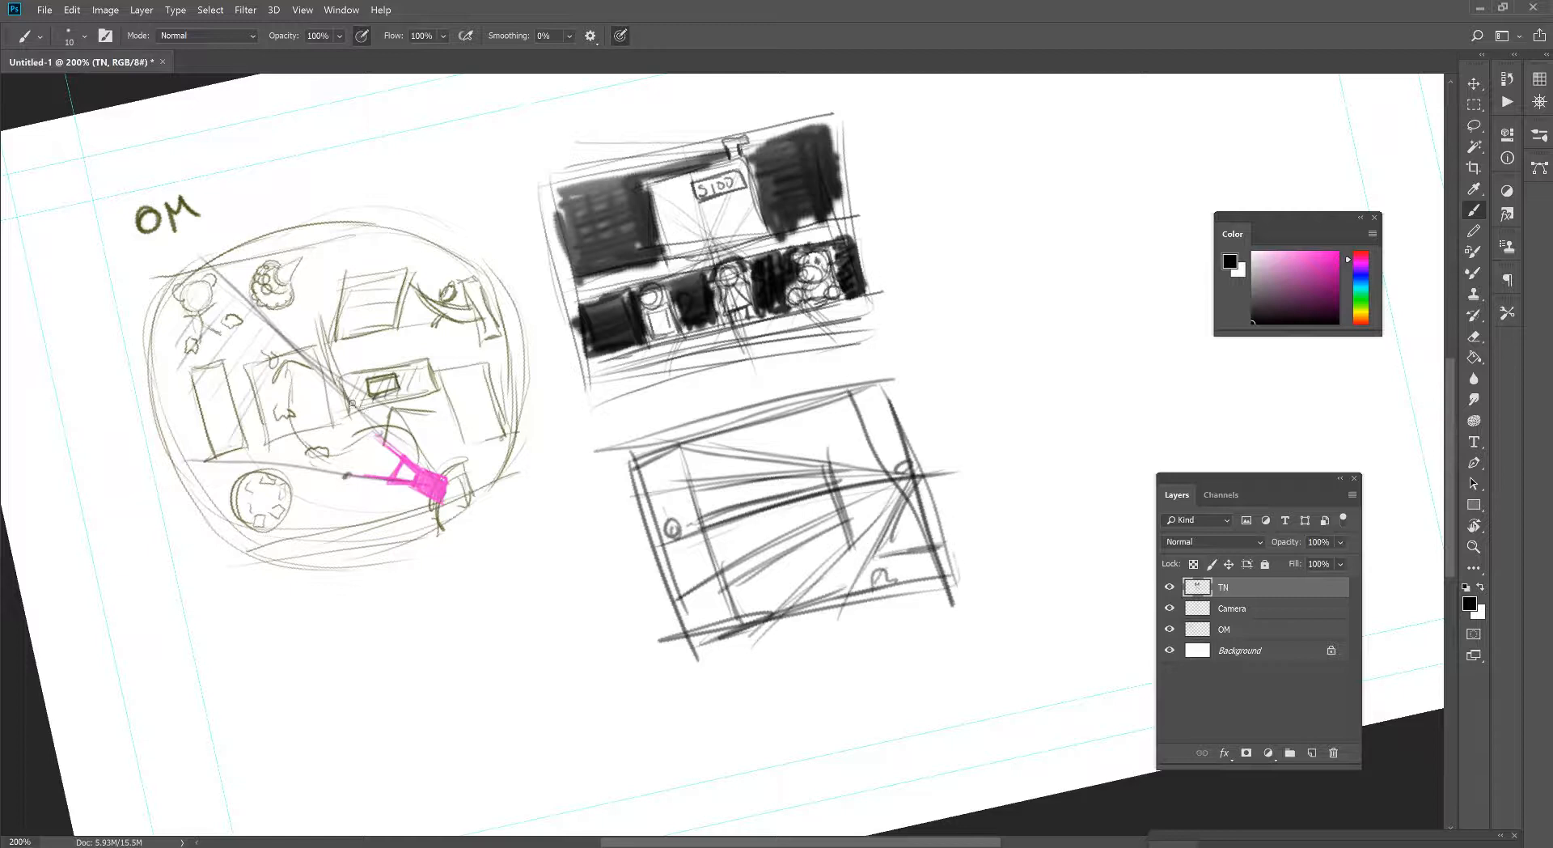
- Darken the vertical post near the second thumbnail's right edge and number the two thumbnails 1 and 2
{"action": "left_click_drag", "start_coordinate": [902, 497], "coordinate": [924, 570]}
{"action": "mouse_move", "coordinate": [928, 462]}
{"action": "left_mouse_down"}
{"action": "mouse_move", "coordinate": [903, 467]}
{"action": "mouse_move", "coordinate": [922, 565]}
{"action": "left_mouse_up"}
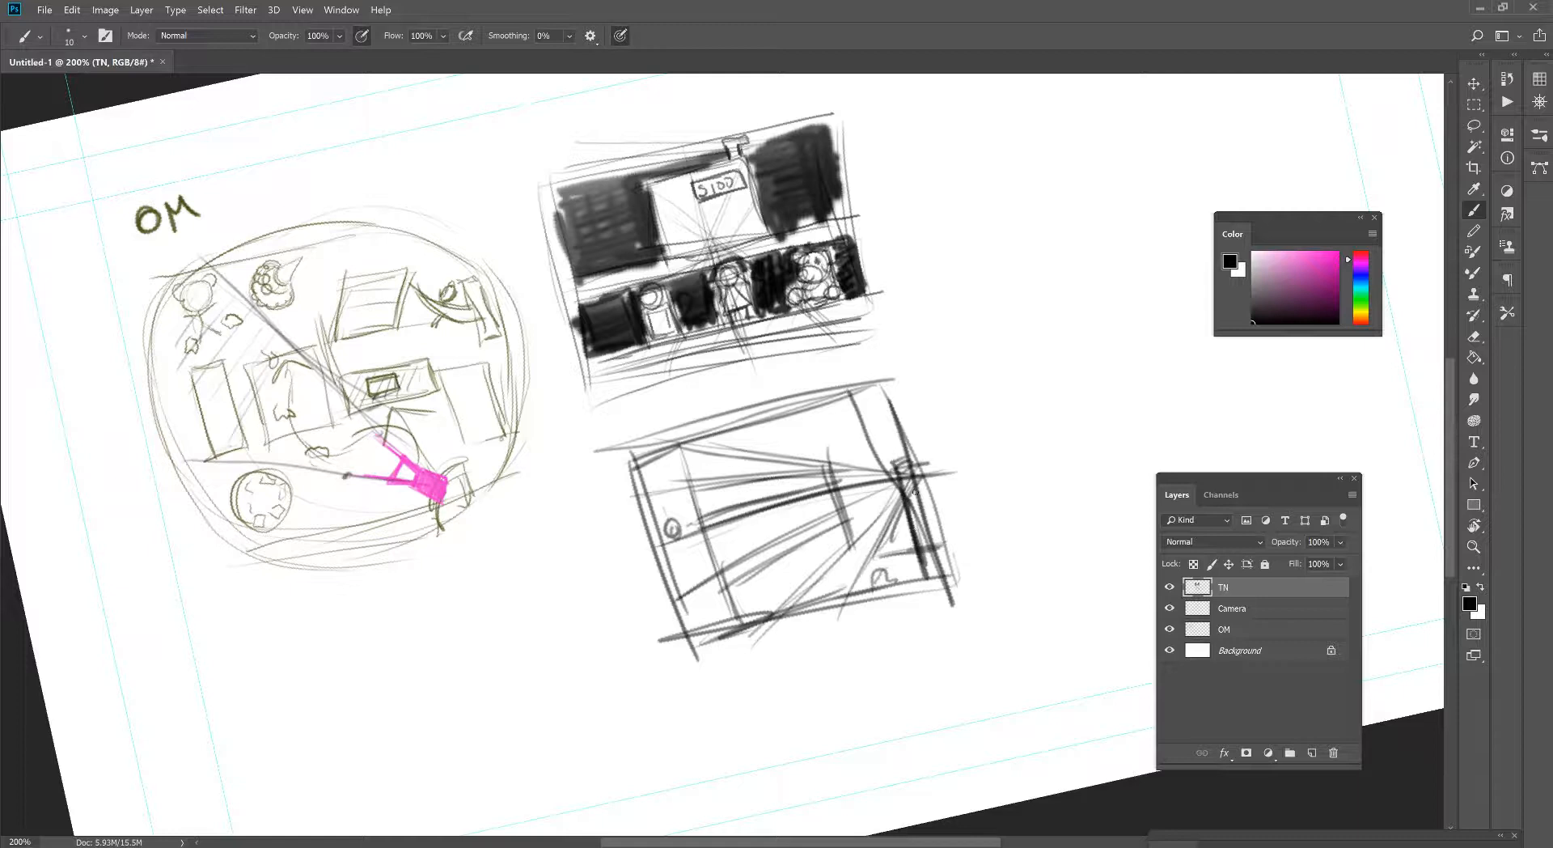
{"action": "mouse_move", "coordinate": [914, 491]}
{"action": "left_mouse_down"}
{"action": "mouse_move", "coordinate": [938, 527]}
{"action": "mouse_move", "coordinate": [930, 574]}
{"action": "left_mouse_up"}
{"action": "left_click_drag", "start_coordinate": [560, 143], "coordinate": [557, 143]}
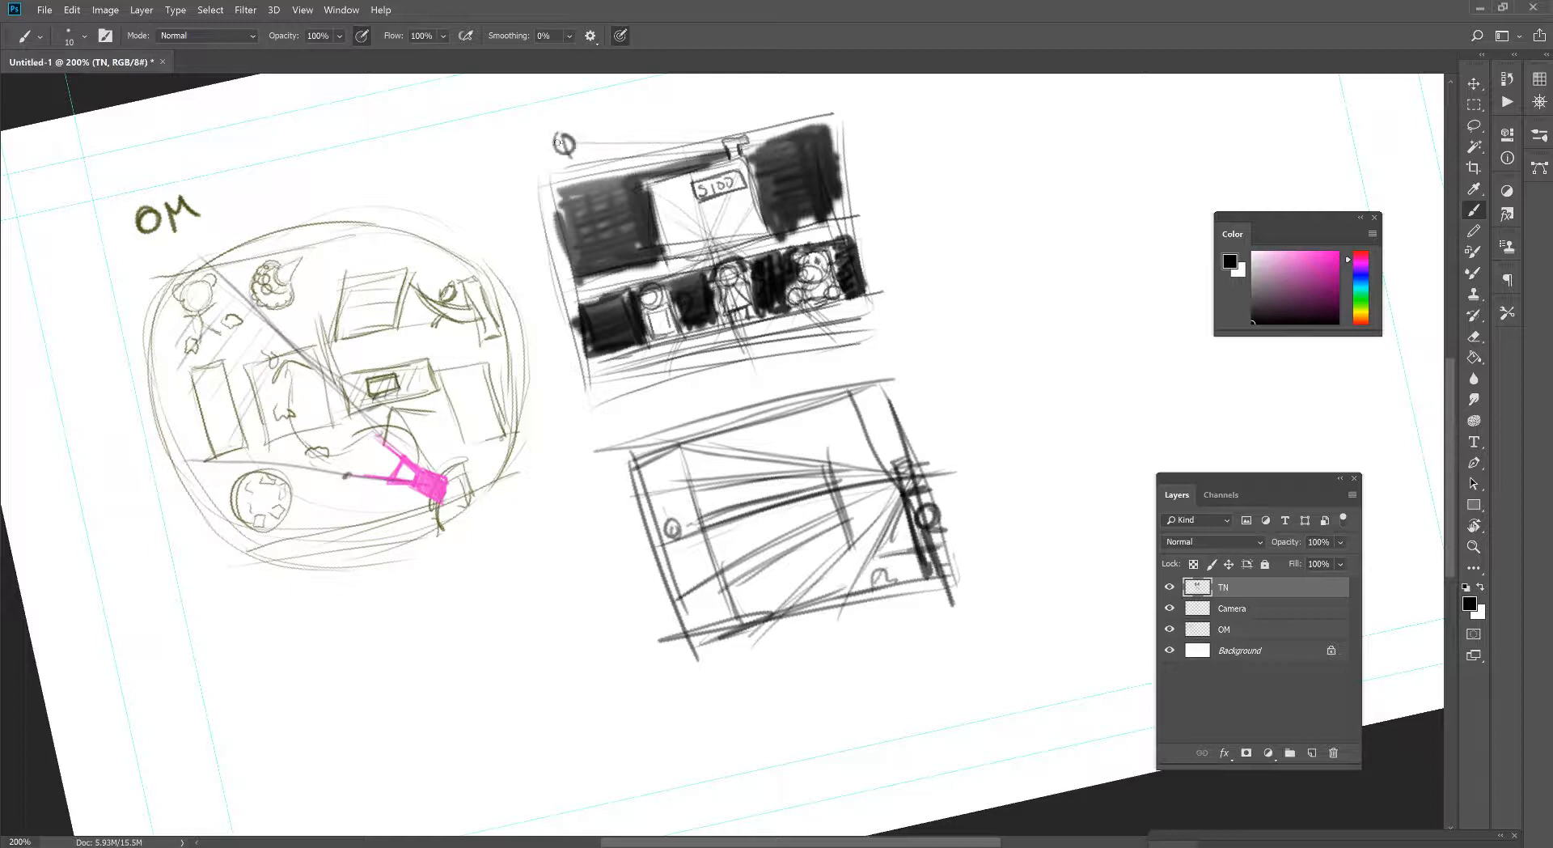
{"action": "left_click_drag", "start_coordinate": [594, 482], "coordinate": [609, 495]}
- Sketch simple round-headed toy figures along the three left shelves, making them smaller toward the vanishing point
{"action": "mouse_move", "coordinate": [705, 461]}
{"action": "left_mouse_down"}
{"action": "mouse_move", "coordinate": [709, 477]}
{"action": "mouse_move", "coordinate": [705, 463]}
{"action": "mouse_move", "coordinate": [796, 472]}
{"action": "left_mouse_up"}
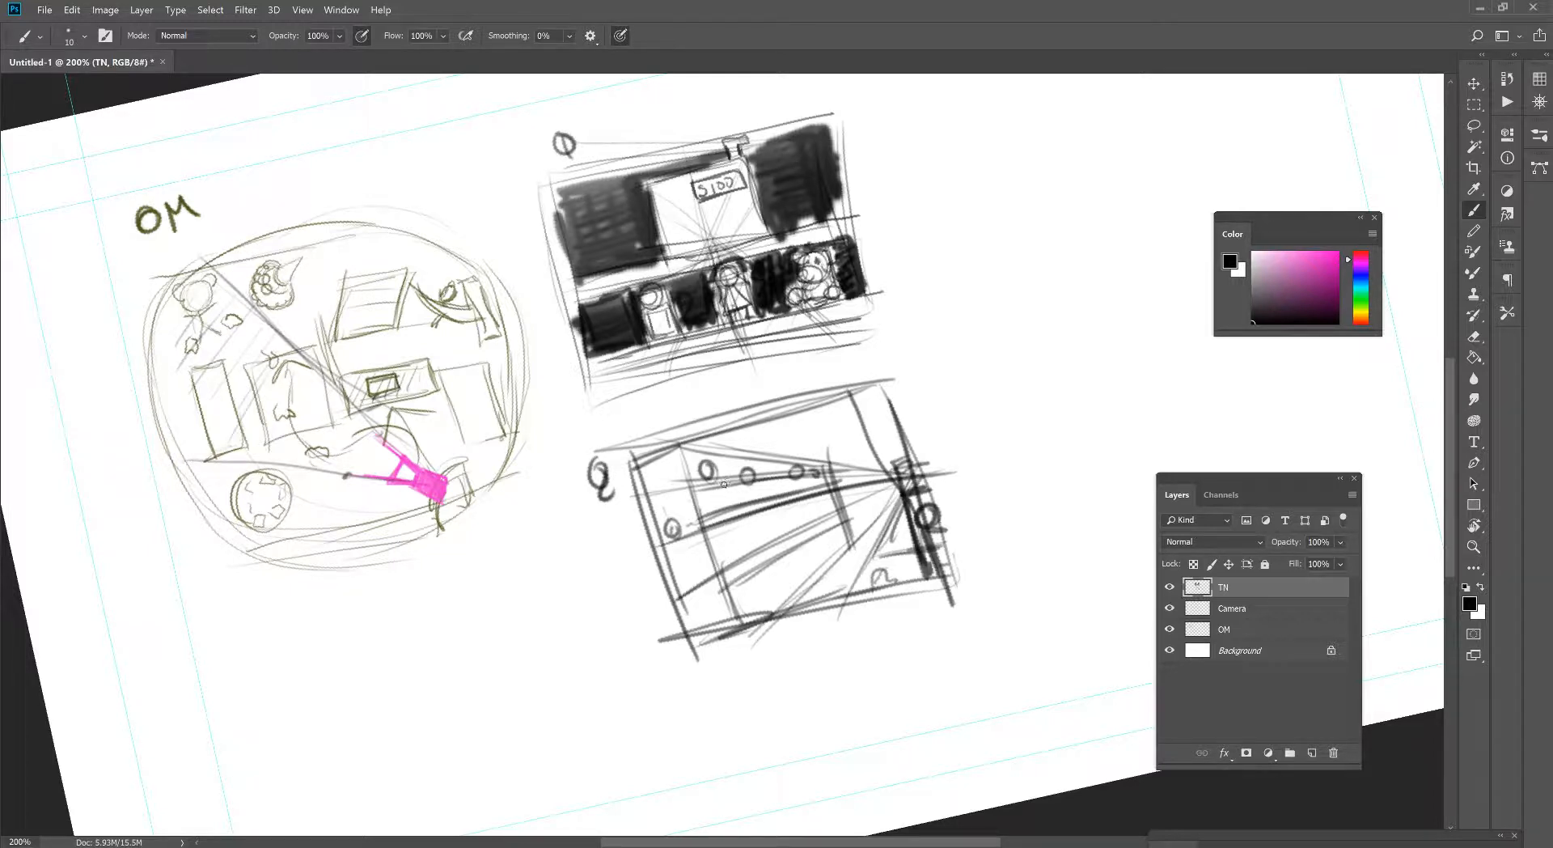
{"action": "mouse_move", "coordinate": [710, 483]}
{"action": "left_mouse_down"}
{"action": "mouse_move", "coordinate": [713, 515]}
{"action": "mouse_move", "coordinate": [761, 498]}
{"action": "left_mouse_up"}
{"action": "mouse_move", "coordinate": [742, 484]}
{"action": "left_mouse_down"}
{"action": "mouse_move", "coordinate": [789, 476]}
{"action": "mouse_move", "coordinate": [825, 489]}
{"action": "left_mouse_up"}
{"action": "mouse_move", "coordinate": [721, 535]}
{"action": "left_mouse_down"}
{"action": "mouse_move", "coordinate": [723, 552]}
{"action": "mouse_move", "coordinate": [762, 523]}
{"action": "mouse_move", "coordinate": [782, 537]}
{"action": "left_mouse_up"}
{"action": "mouse_move", "coordinate": [893, 483]}
{"action": "left_mouse_down"}
{"action": "mouse_move", "coordinate": [715, 535]}
{"action": "mouse_move", "coordinate": [736, 534]}
{"action": "left_mouse_up"}
{"action": "left_click_drag", "start_coordinate": [816, 501], "coordinate": [828, 519]}
{"action": "mouse_move", "coordinate": [742, 580]}
{"action": "left_mouse_down"}
{"action": "mouse_move", "coordinate": [757, 610]}
{"action": "mouse_move", "coordinate": [773, 607]}
{"action": "mouse_move", "coordinate": [799, 562]}
{"action": "mouse_move", "coordinate": [845, 556]}
{"action": "mouse_move", "coordinate": [740, 608]}
{"action": "left_mouse_up"}
{"action": "left_click_drag", "start_coordinate": [849, 544], "coordinate": [790, 601]}
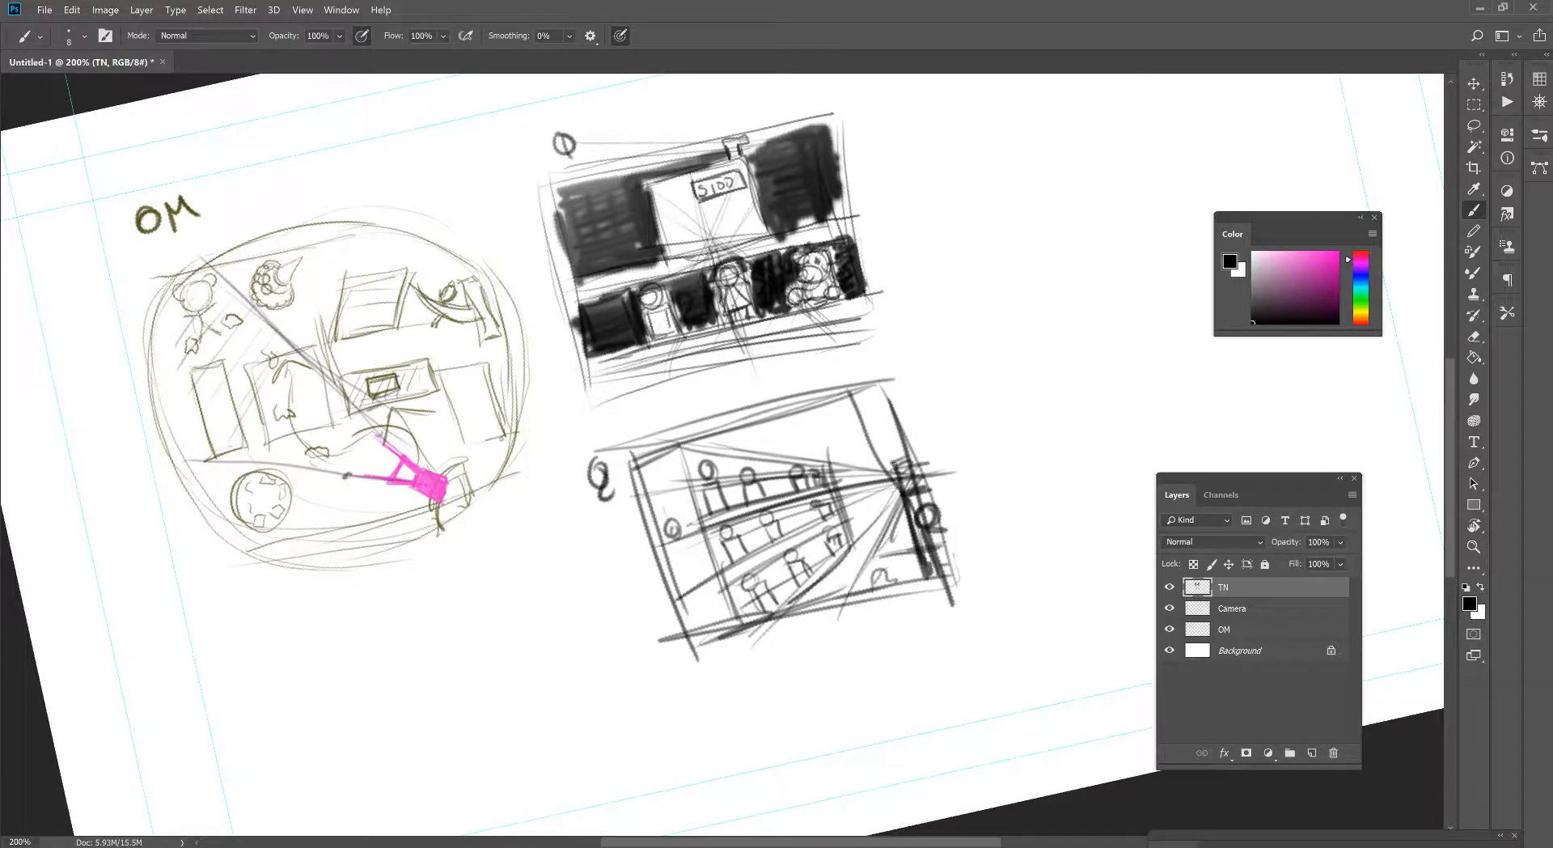
- Sketch small toy figures on the right-hand shelves just below the vanishing point
{"action": "mouse_move", "coordinate": [890, 528]}
{"action": "left_mouse_down"}
{"action": "mouse_move", "coordinate": [891, 507]}
{"action": "mouse_move", "coordinate": [838, 585]}
{"action": "mouse_move", "coordinate": [910, 530]}
{"action": "mouse_move", "coordinate": [882, 535]}
{"action": "left_mouse_up"}
{"action": "mouse_move", "coordinate": [902, 513]}
{"action": "left_mouse_down"}
{"action": "mouse_move", "coordinate": [864, 588]}
{"action": "mouse_move", "coordinate": [895, 560]}
{"action": "left_mouse_up"}
{"action": "mouse_move", "coordinate": [893, 563]}
{"action": "left_mouse_down"}
{"action": "mouse_move", "coordinate": [886, 590]}
{"action": "mouse_move", "coordinate": [866, 591]}
{"action": "left_mouse_up"}
{"action": "left_click_drag", "start_coordinate": [889, 533], "coordinate": [863, 591]}
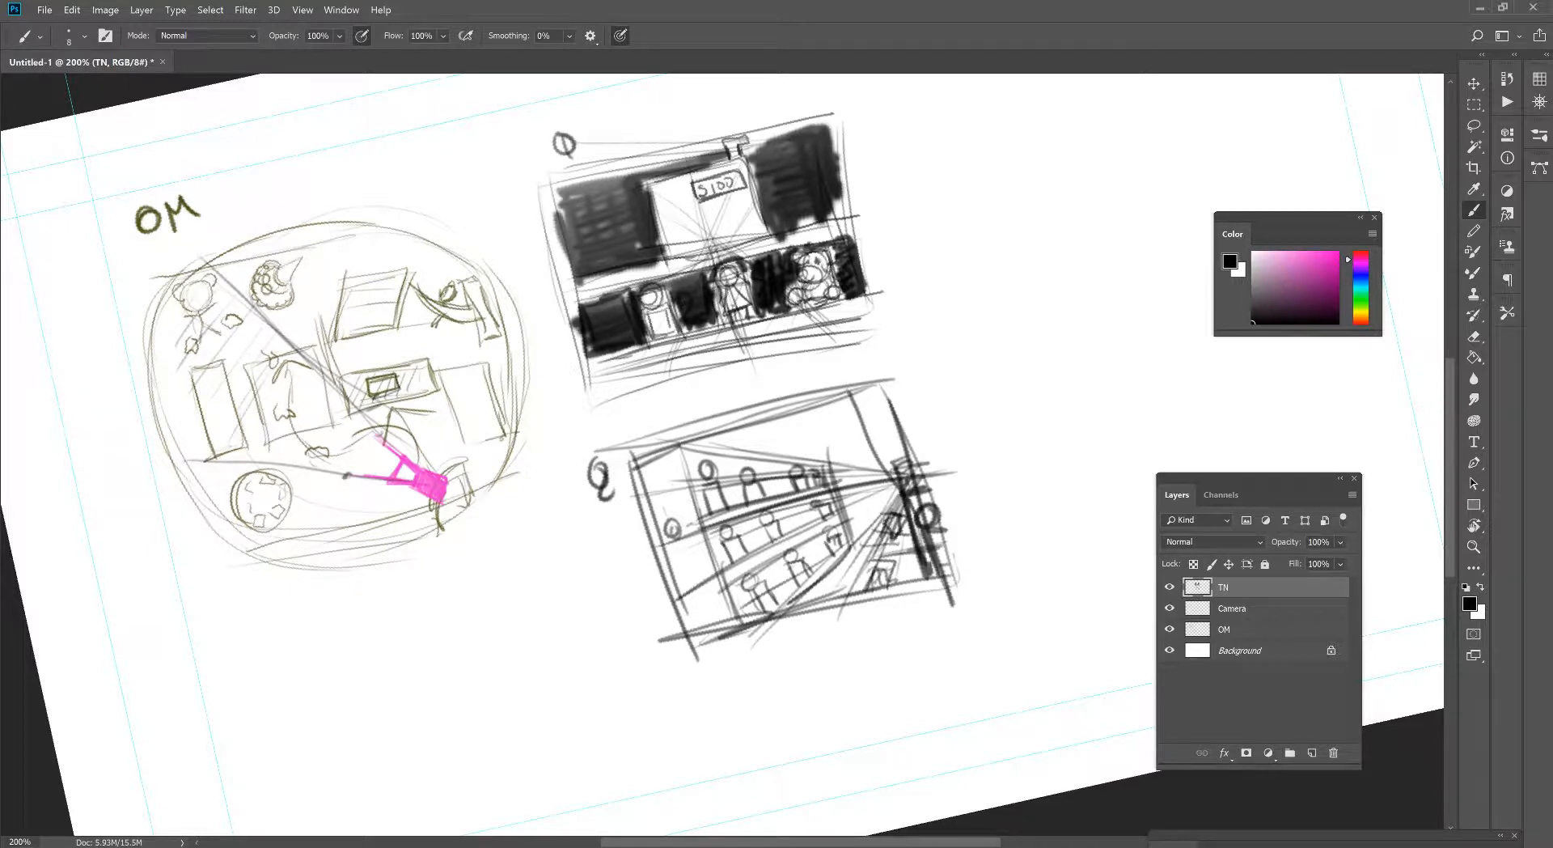
{"action": "left_click_drag", "start_coordinate": [872, 499], "coordinate": [879, 493]}
{"action": "left_click_drag", "start_coordinate": [711, 438], "coordinate": [862, 404]}
{"action": "left_click_drag", "start_coordinate": [778, 443], "coordinate": [872, 411]}
{"action": "left_click_drag", "start_coordinate": [794, 447], "coordinate": [890, 421]}
{"action": "mouse_move", "coordinate": [801, 463]}
{"action": "left_mouse_down"}
{"action": "mouse_move", "coordinate": [901, 435]}
{"action": "mouse_move", "coordinate": [893, 453]}
{"action": "left_mouse_up"}
{"action": "left_click_drag", "start_coordinate": [843, 426], "coordinate": [859, 441]}
{"action": "left_click_drag", "start_coordinate": [723, 455], "coordinate": [782, 448]}
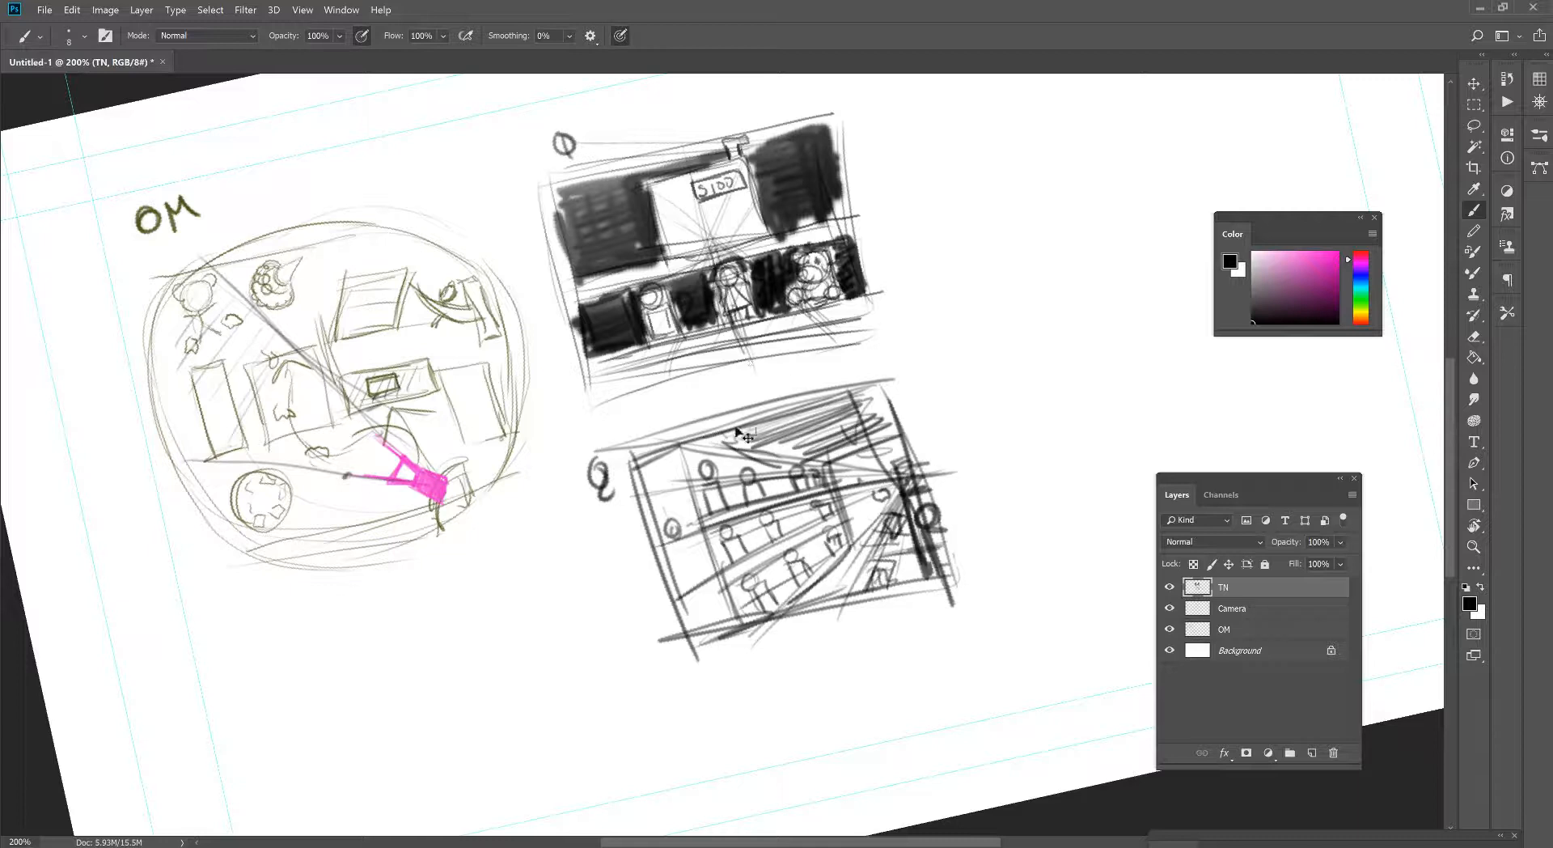
{"action": "key", "text": "ctrl+z"}
{"action": "key", "text": "ctrl+z"}
{"action": "key", "text": "ctrl+z"}
{"action": "key", "text": "ctrl+z"}
{"action": "key", "text": "ctrl+z"}
{"action": "key", "text": "ctrl+z"}
{"action": "key", "text": "ctrl+z"}
{"action": "key", "text": "ctrl+z"}
{"action": "key", "text": "ctrl+z"}
{"action": "key", "text": "ctrl+z"}
{"action": "key", "text": "ctrl+z"}
{"action": "key", "text": "ctrl+z"}
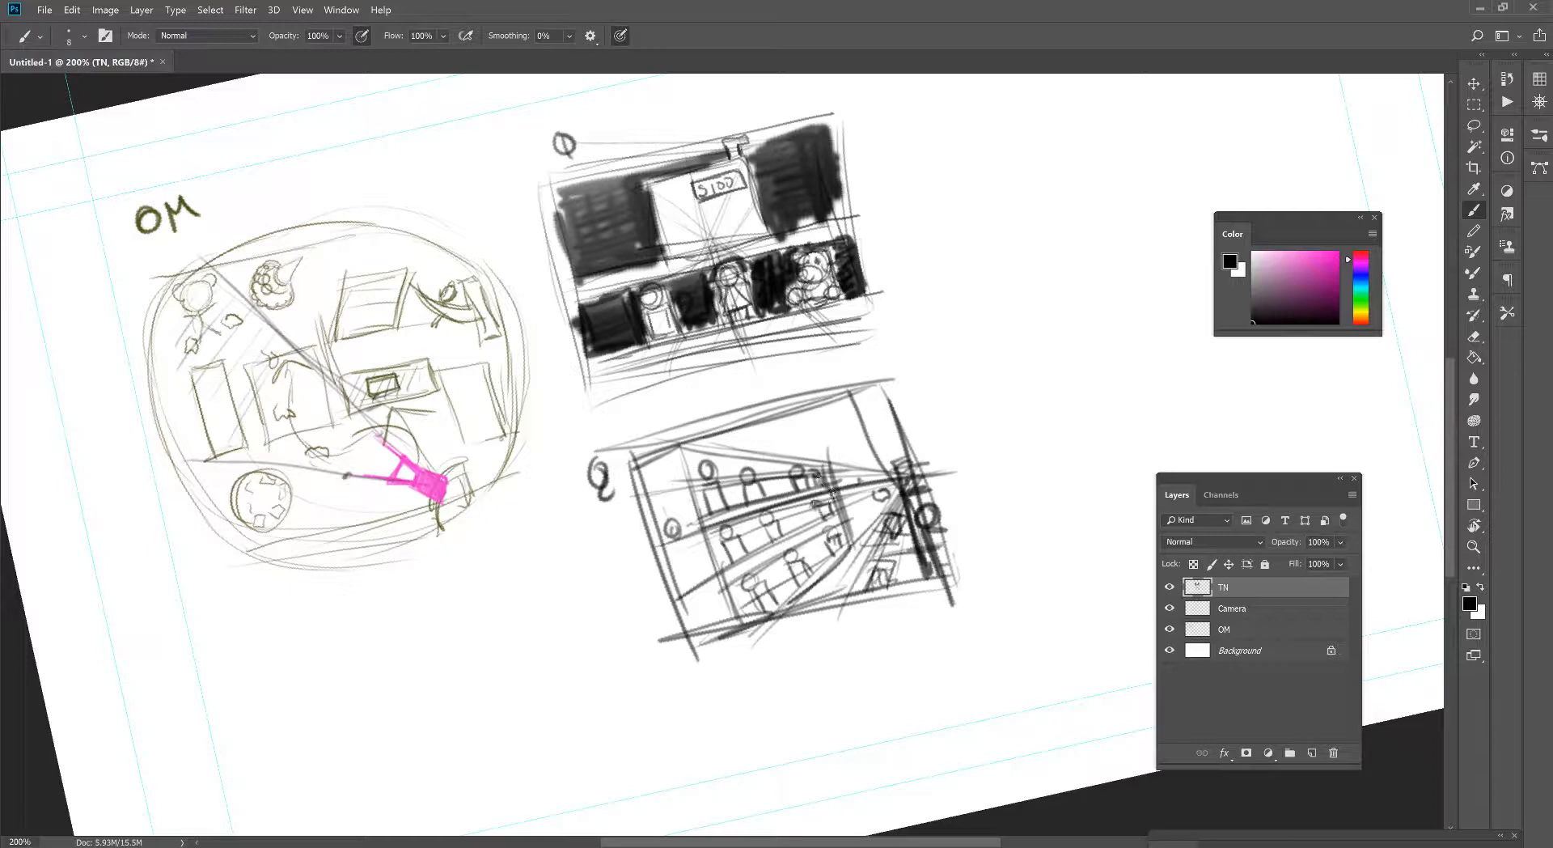
- Start shading the area above the left shelves in the second thumbnail with fine diagonal hatching
{"action": "key", "text": "z"}
{"action": "left_click", "coordinate": [785, 479]}
{"action": "left_click_drag", "start_coordinate": [782, 478], "coordinate": [657, 406]}
{"action": "key", "text": "r"}
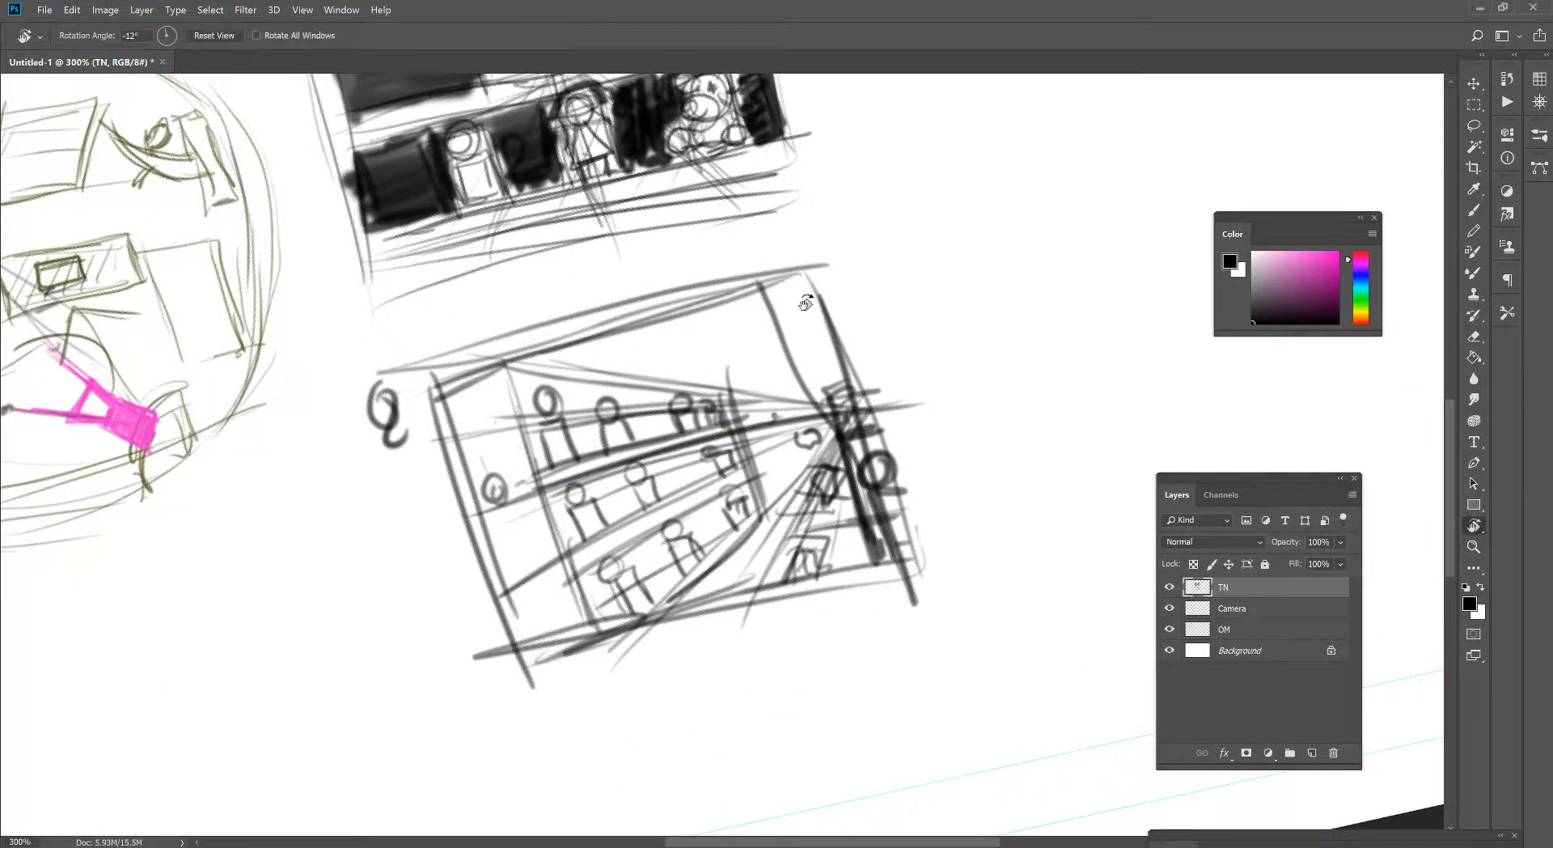
{"action": "left_click_drag", "start_coordinate": [776, 358], "coordinate": [839, 320]}
{"action": "key", "text": "b"}
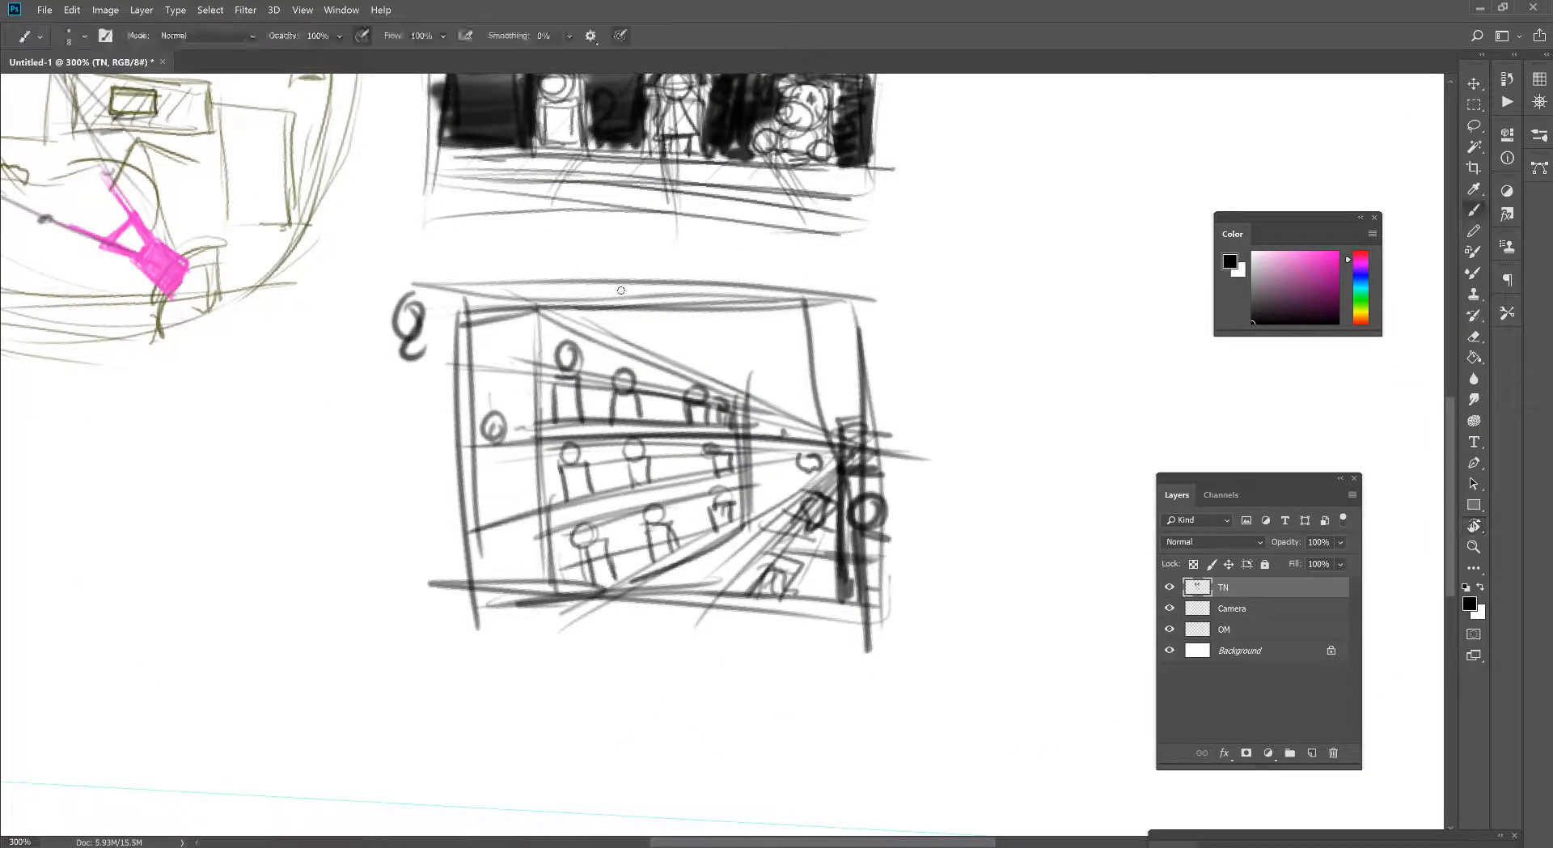
{"action": "left_click_drag", "start_coordinate": [571, 321], "coordinate": [624, 323]}
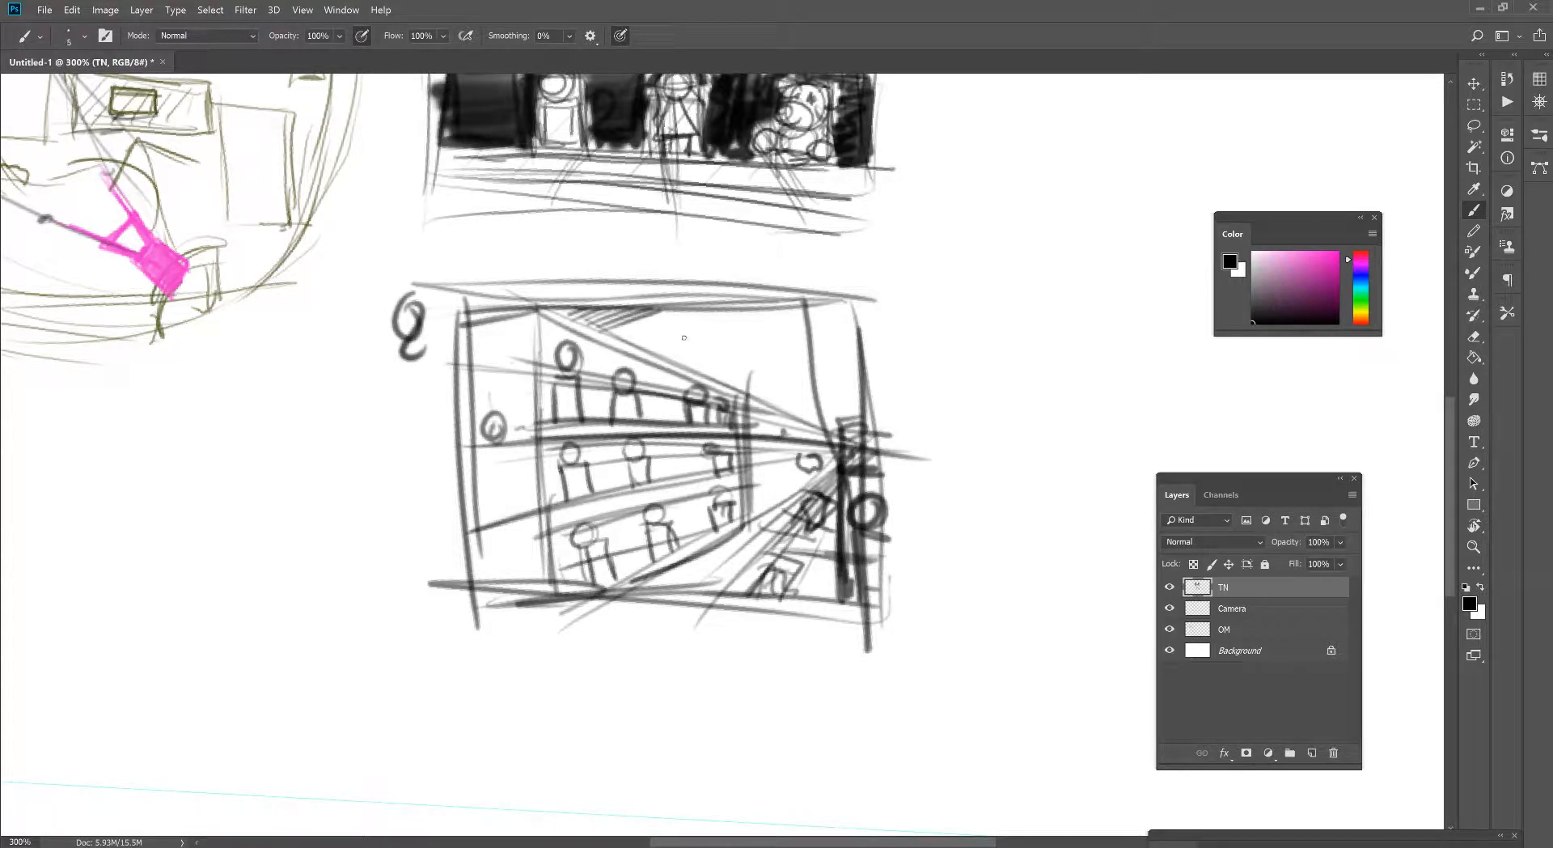
{"action": "left_click_drag", "start_coordinate": [628, 333], "coordinate": [701, 313]}
{"action": "left_click_drag", "start_coordinate": [630, 343], "coordinate": [741, 306]}
{"action": "mouse_move", "coordinate": [656, 341]}
{"action": "left_mouse_down"}
{"action": "mouse_move", "coordinate": [776, 313]}
{"action": "mouse_move", "coordinate": [713, 305]}
{"action": "left_mouse_up"}
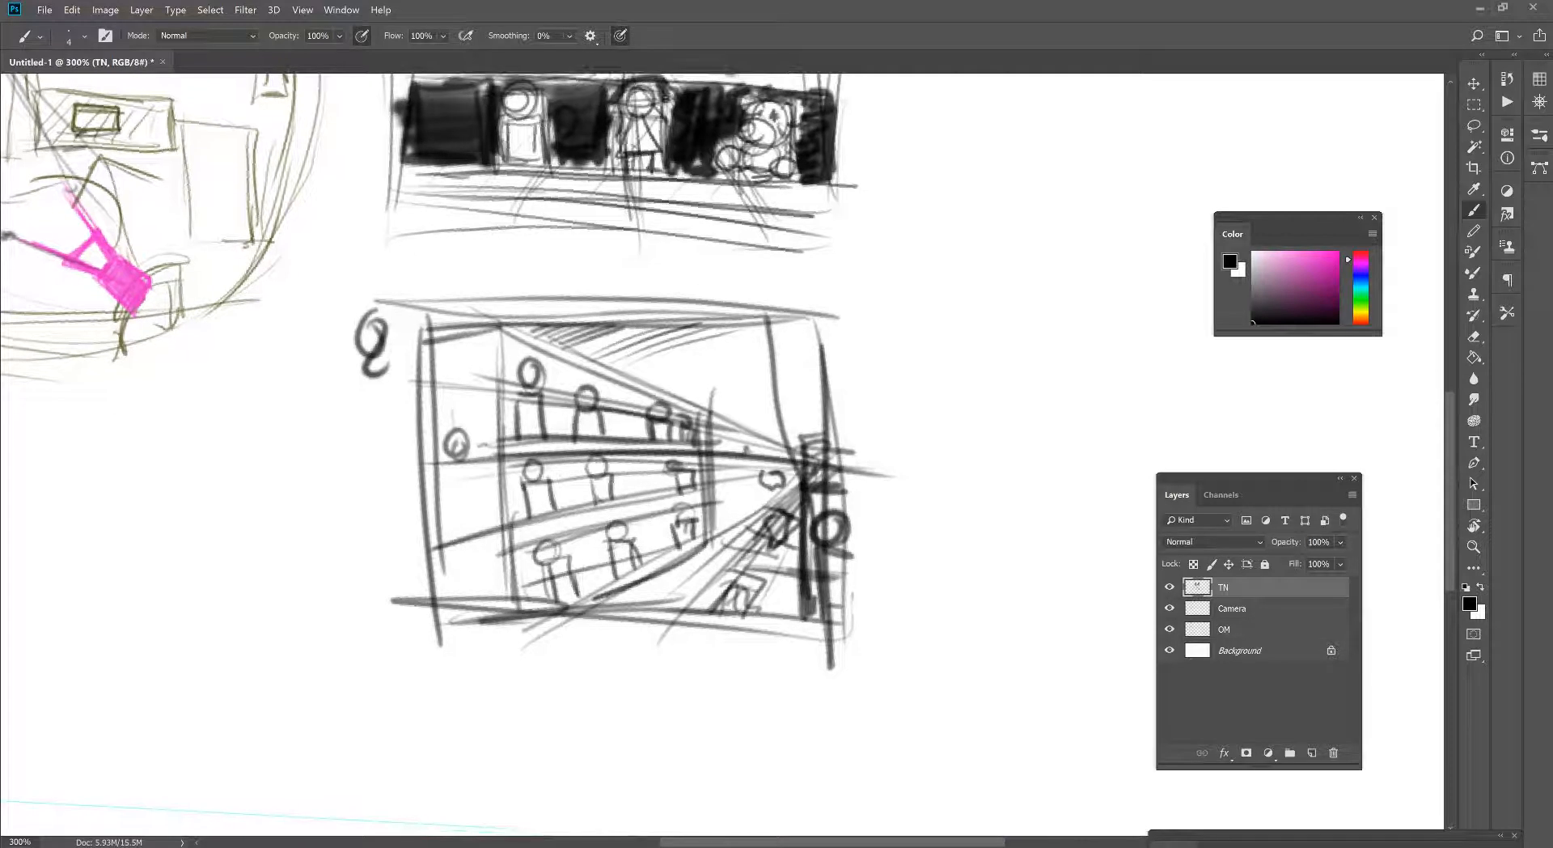
{"action": "left_click", "coordinate": [570, 35]}
{"action": "left_click_drag", "start_coordinate": [566, 56], "coordinate": [644, 57]}
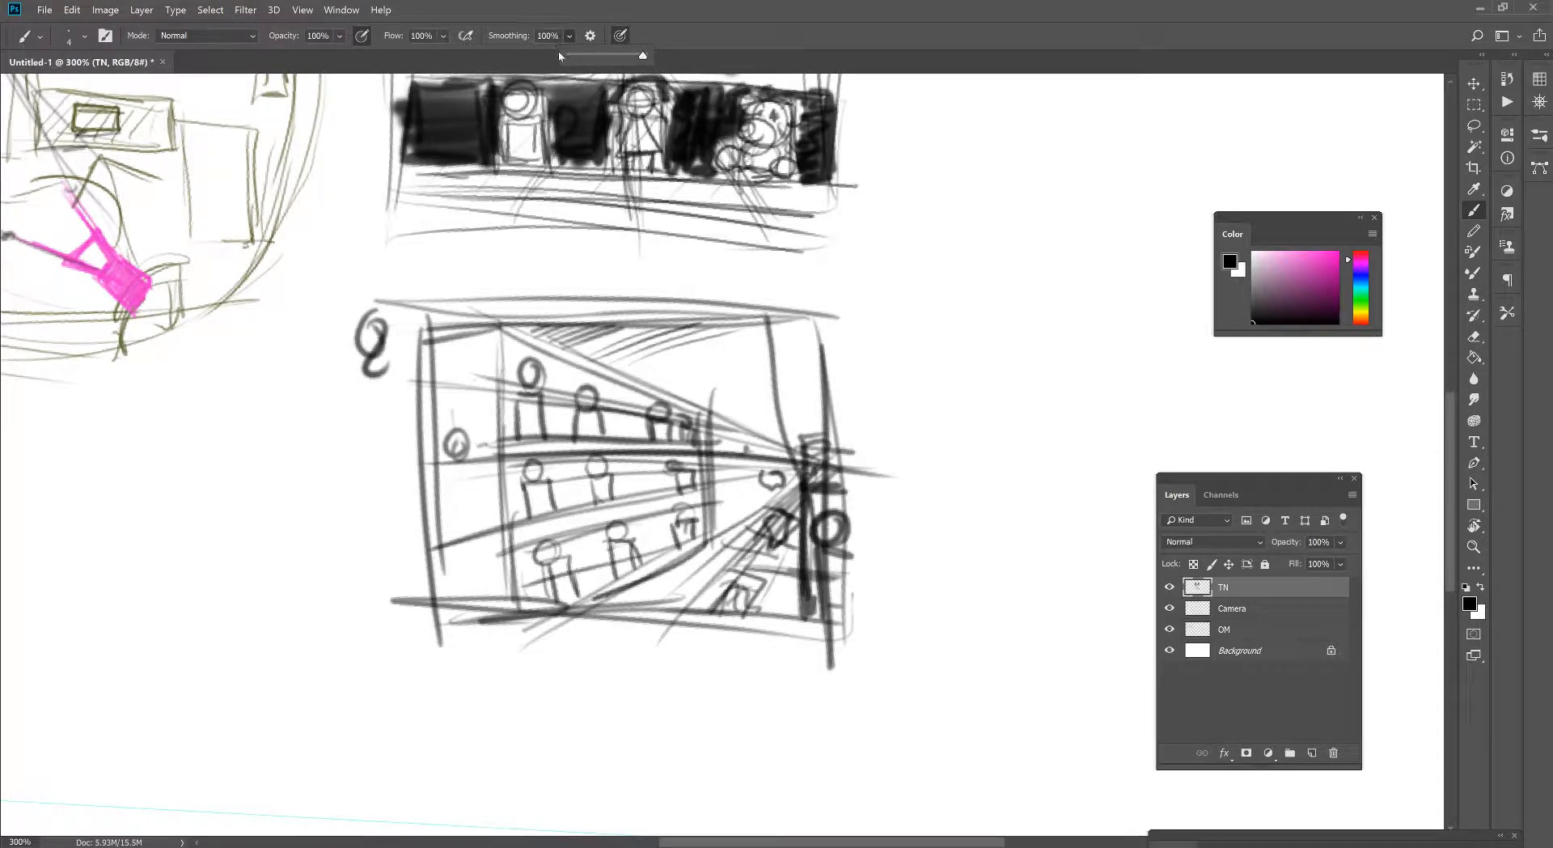
{"action": "left_click", "coordinate": [863, 426]}
{"action": "left_click_drag", "start_coordinate": [893, 453], "coordinate": [1027, 404]}
{"action": "mouse_move", "coordinate": [934, 491]}
{"action": "left_mouse_down"}
{"action": "mouse_move", "coordinate": [1029, 454]}
{"action": "mouse_move", "coordinate": [1066, 476]}
{"action": "left_mouse_up"}
{"action": "mouse_move", "coordinate": [1058, 395]}
{"action": "left_mouse_down"}
{"action": "mouse_move", "coordinate": [1067, 418]}
{"action": "mouse_move", "coordinate": [1061, 394]}
{"action": "left_mouse_up"}
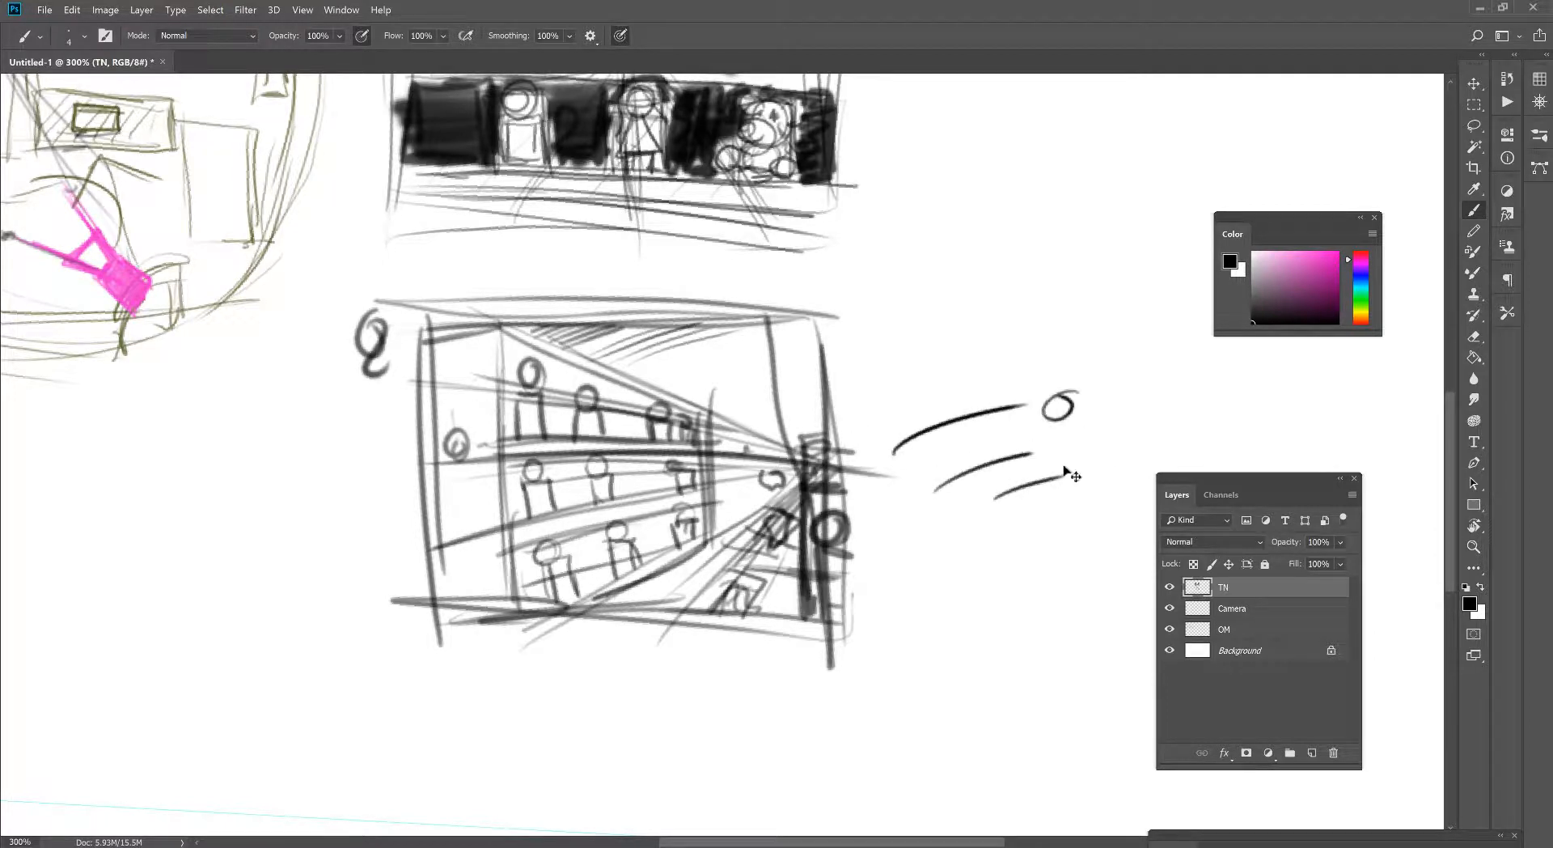
{"action": "key", "text": "ctrl+z"}
{"action": "key", "text": "ctrl+z"}
{"action": "key", "text": "ctrl+z"}
{"action": "key", "text": "ctrl+z"}
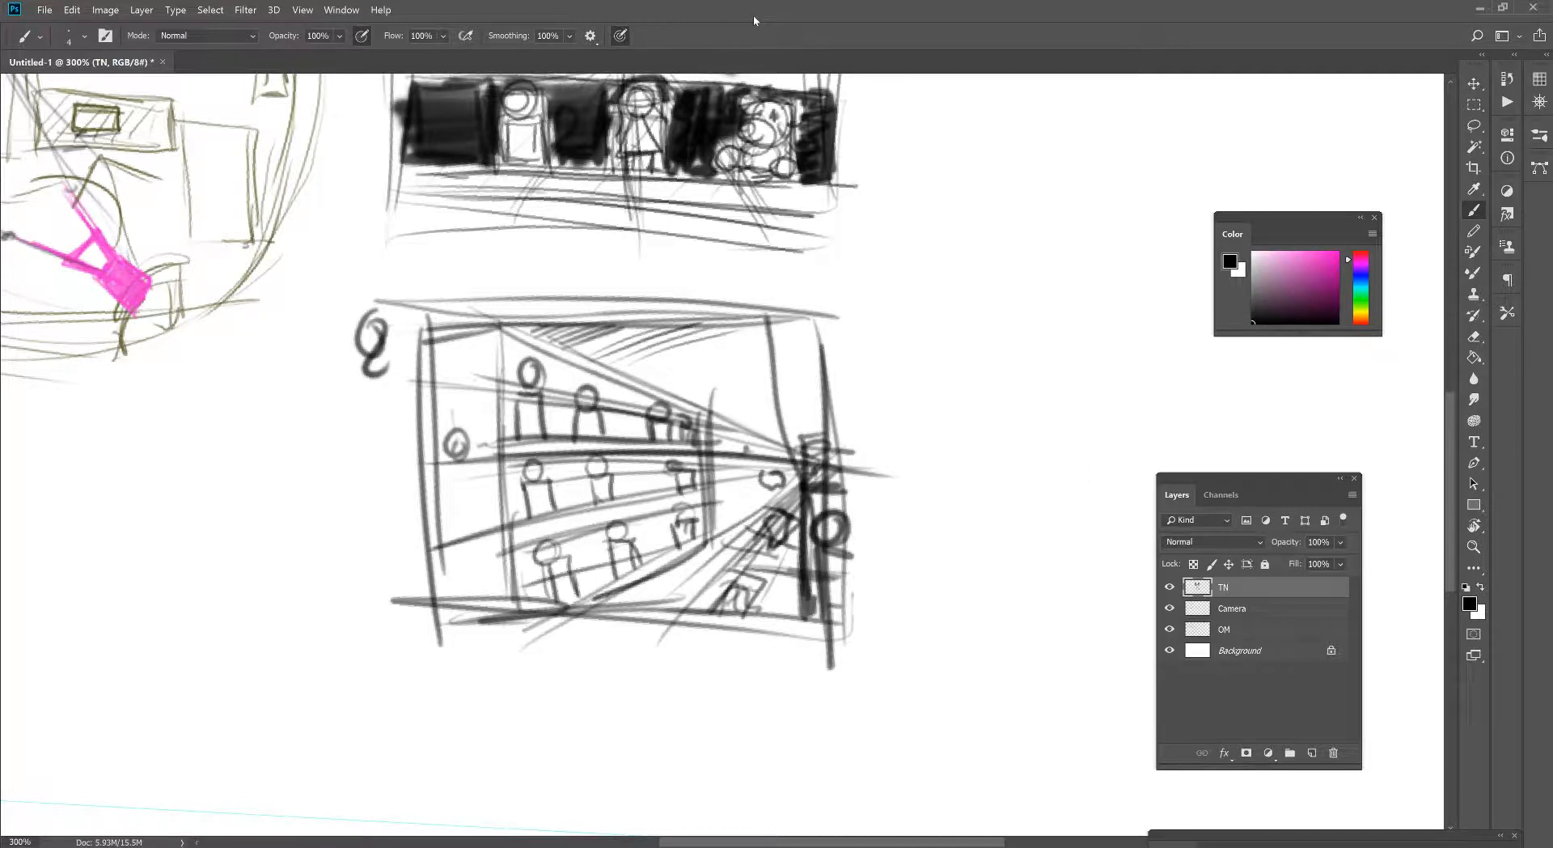
{"action": "left_click", "coordinate": [569, 36]}
{"action": "left_click_drag", "start_coordinate": [571, 54], "coordinate": [465, 66]}
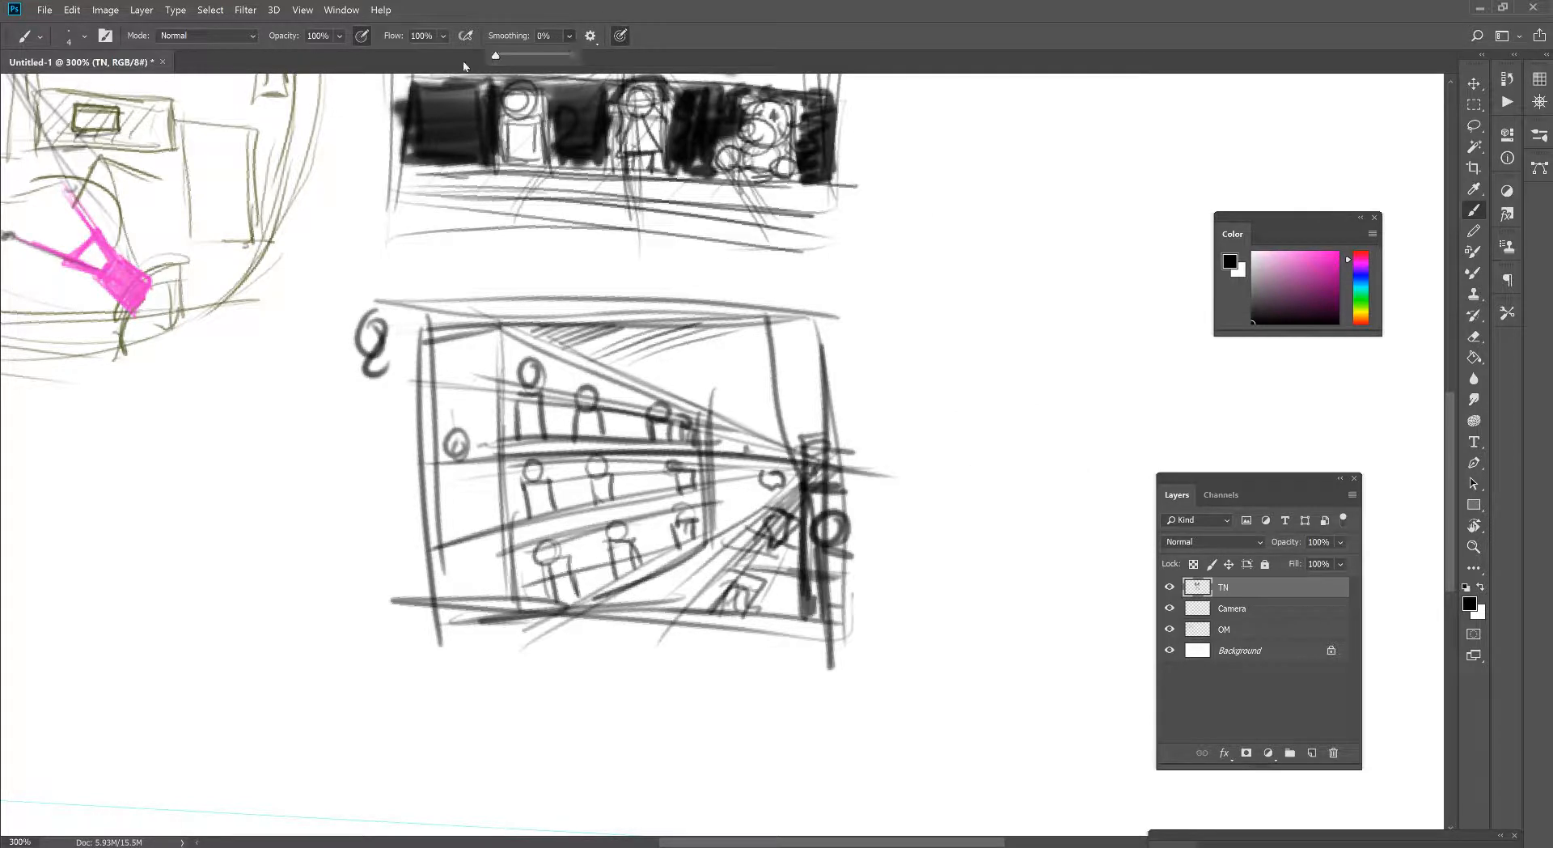
{"action": "left_click_drag", "start_coordinate": [919, 452], "coordinate": [1084, 395]}
{"action": "left_click_drag", "start_coordinate": [959, 474], "coordinate": [1123, 415]}
{"action": "key", "text": "ctrl+z"}
{"action": "key", "text": "ctrl+z"}
{"action": "key", "text": "ctrl+z"}
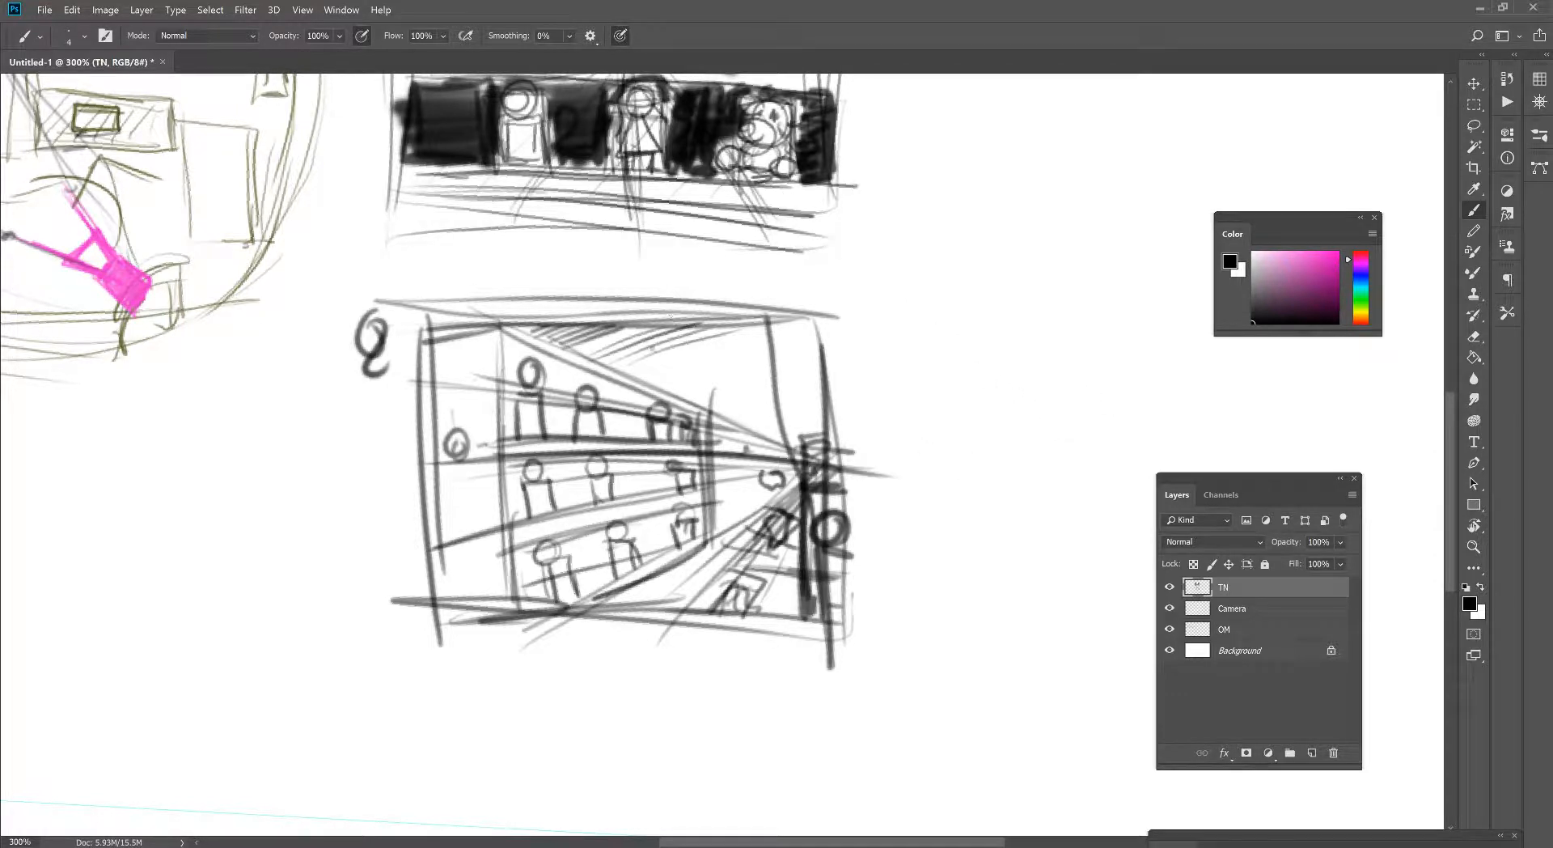
- Extend the hatching across the second thumbnail's upper right area and cross-hatch it with opposing diagonal strokes
{"action": "mouse_move", "coordinate": [632, 348]}
{"action": "left_mouse_down"}
{"action": "mouse_move", "coordinate": [768, 368]}
{"action": "mouse_move", "coordinate": [714, 378]}
{"action": "mouse_move", "coordinate": [813, 356]}
{"action": "mouse_move", "coordinate": [718, 397]}
{"action": "mouse_move", "coordinate": [817, 376]}
{"action": "mouse_move", "coordinate": [723, 411]}
{"action": "mouse_move", "coordinate": [719, 437]}
{"action": "mouse_move", "coordinate": [821, 445]}
{"action": "mouse_move", "coordinate": [748, 449]}
{"action": "mouse_move", "coordinate": [804, 457]}
{"action": "left_mouse_up"}
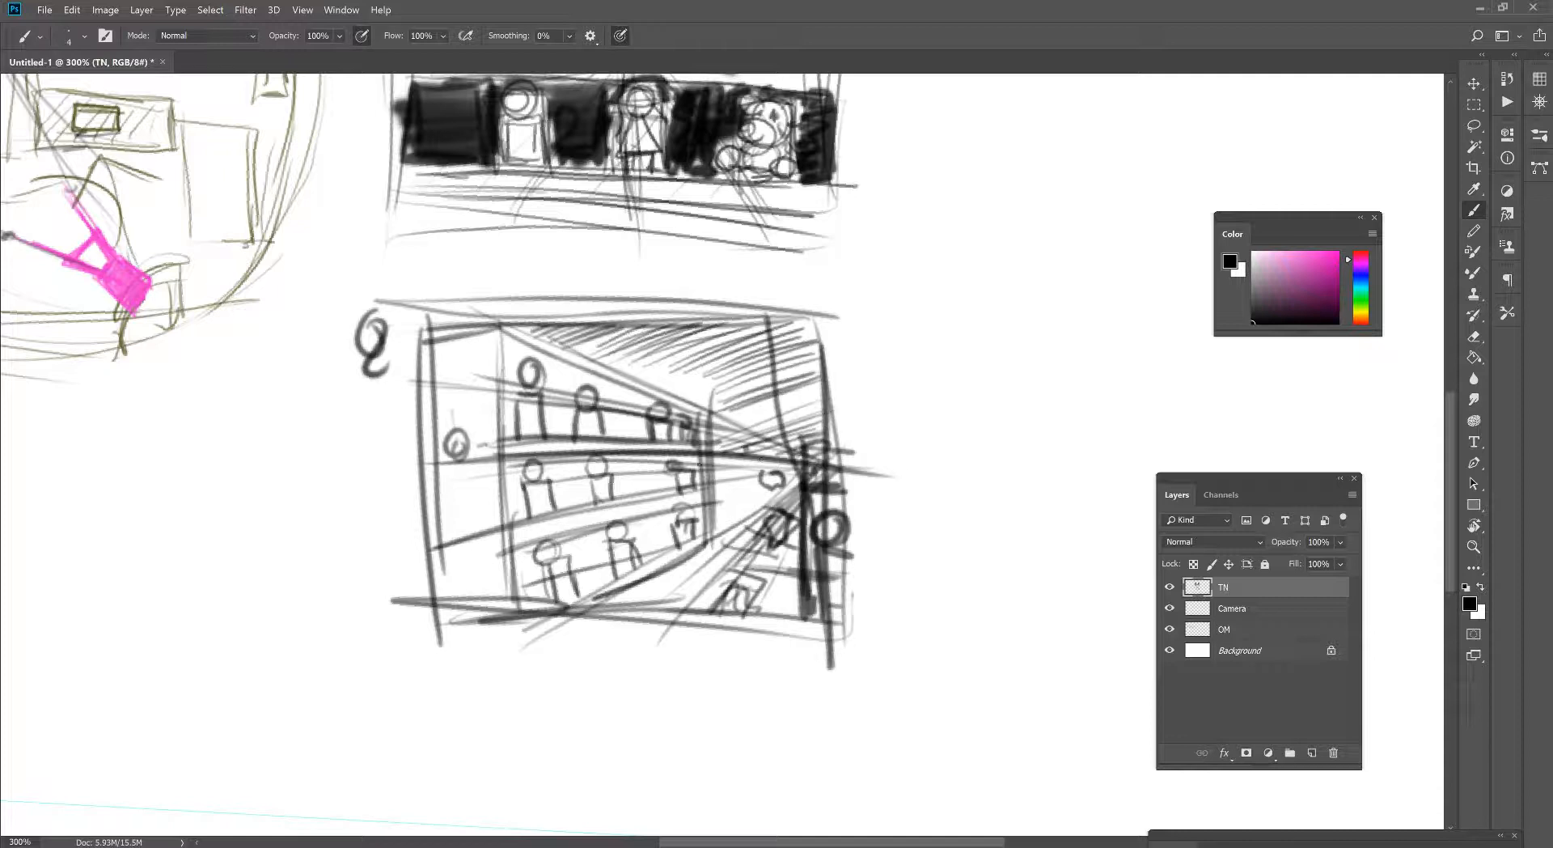
{"action": "left_click_drag", "start_coordinate": [723, 431], "coordinate": [775, 410]}
{"action": "mouse_move", "coordinate": [555, 328]}
{"action": "left_mouse_down"}
{"action": "mouse_move", "coordinate": [594, 370]}
{"action": "mouse_move", "coordinate": [637, 381]}
{"action": "left_mouse_up"}
{"action": "left_click_drag", "start_coordinate": [623, 330], "coordinate": [719, 432]}
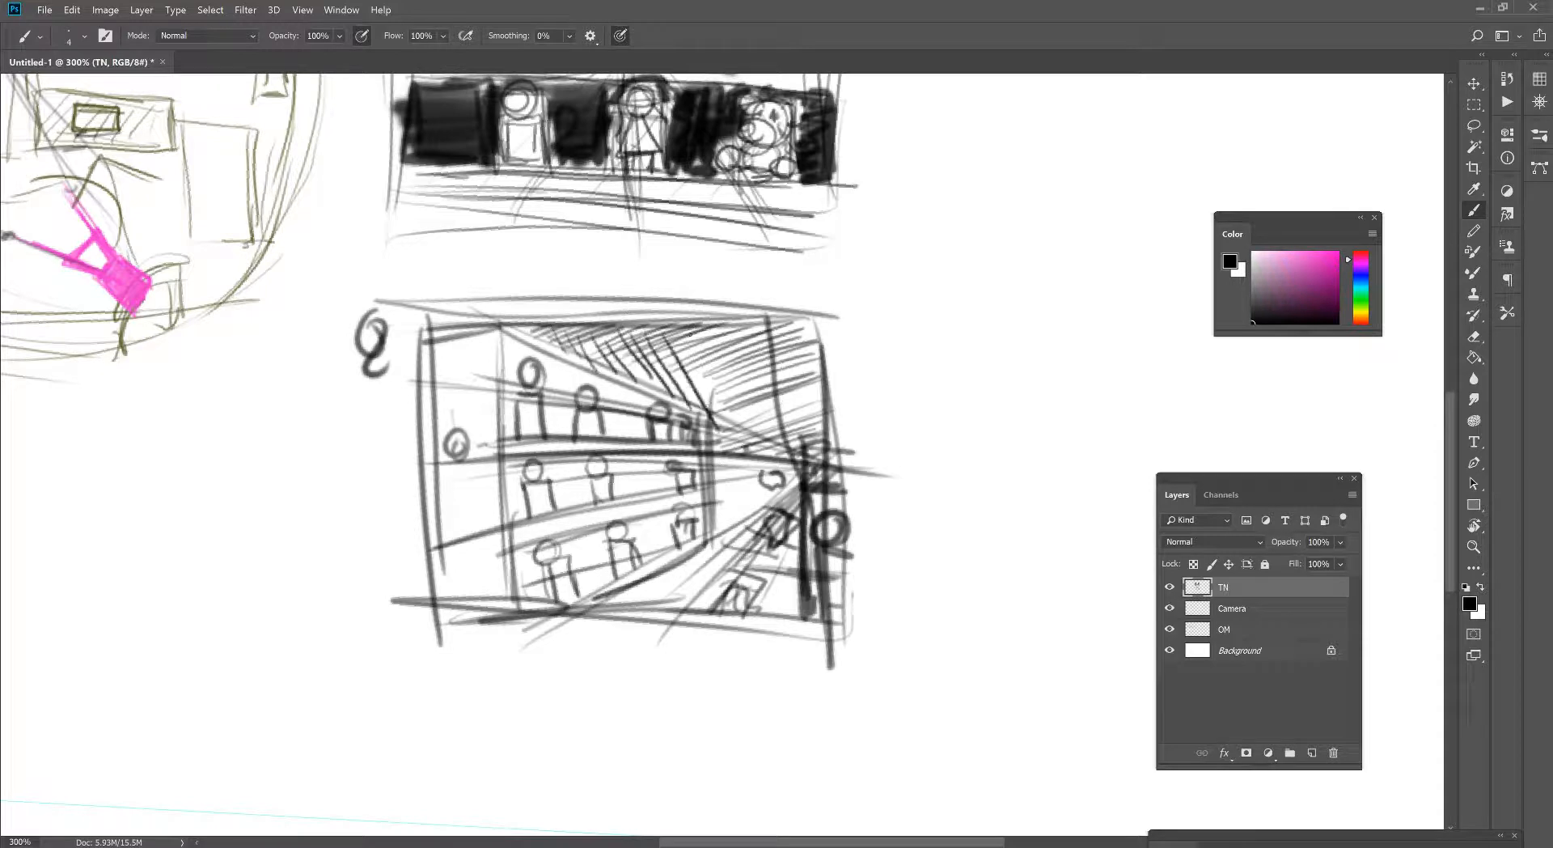
{"action": "left_click_drag", "start_coordinate": [692, 336], "coordinate": [740, 451]}
{"action": "left_click_drag", "start_coordinate": [708, 333], "coordinate": [762, 447]}
{"action": "mouse_move", "coordinate": [732, 320]}
{"action": "left_mouse_down"}
{"action": "mouse_move", "coordinate": [780, 455]}
{"action": "mouse_move", "coordinate": [808, 458]}
{"action": "mouse_move", "coordinate": [821, 406]}
{"action": "left_mouse_up"}
{"action": "mouse_move", "coordinate": [787, 332]}
{"action": "left_mouse_down"}
{"action": "mouse_move", "coordinate": [819, 379]}
{"action": "mouse_move", "coordinate": [825, 360]}
{"action": "left_mouse_up"}
- Hatch the background behind the toy figures on the top and middle left shelves
{"action": "left_click_drag", "start_coordinate": [536, 361], "coordinate": [537, 363]}
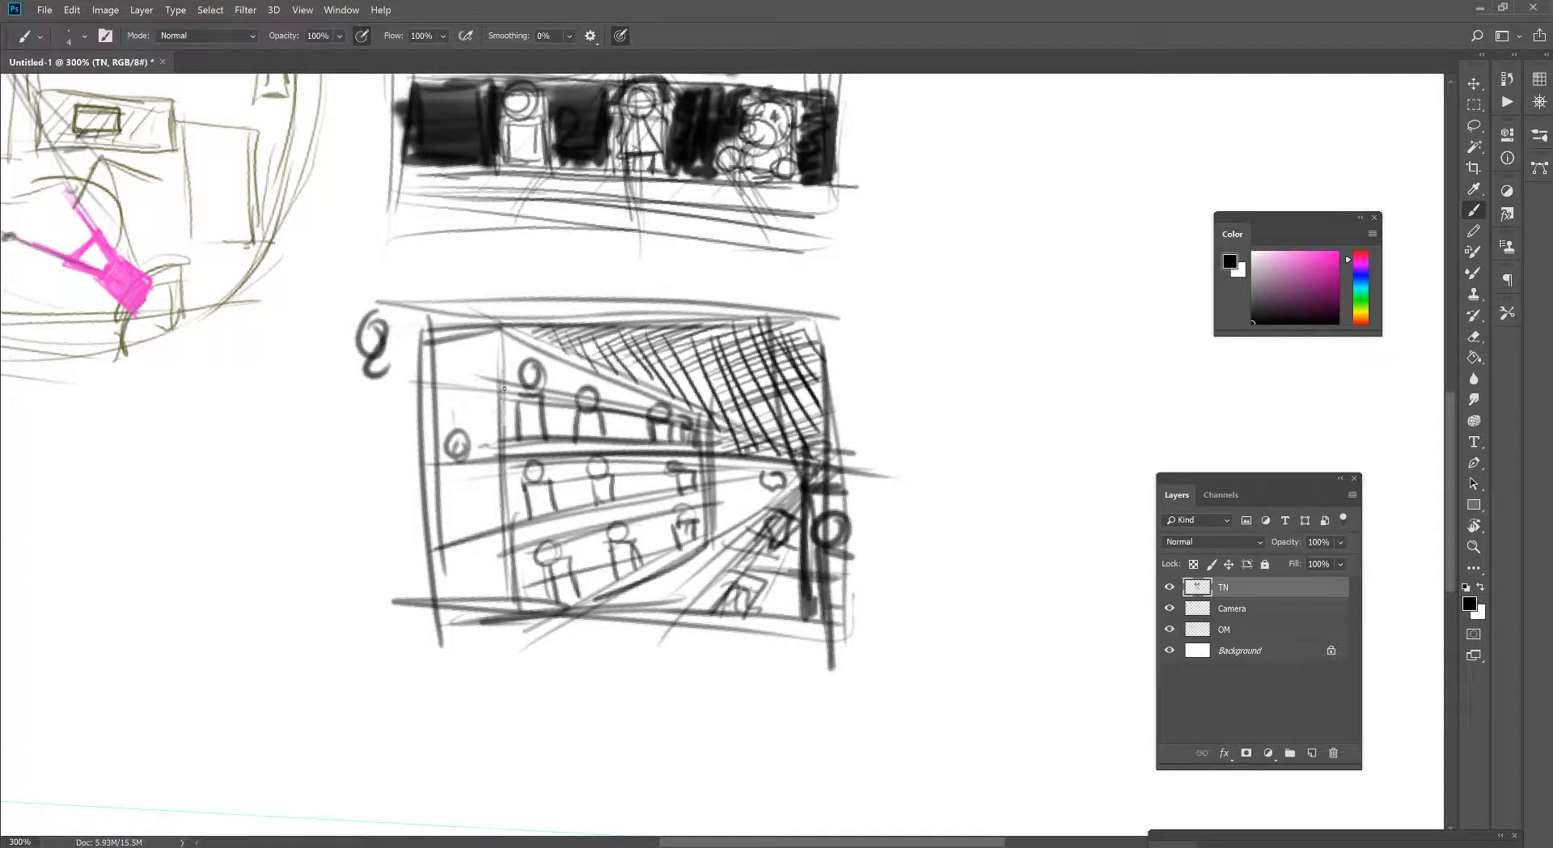
{"action": "mouse_move", "coordinate": [505, 364]}
{"action": "left_mouse_down"}
{"action": "mouse_move", "coordinate": [511, 425]}
{"action": "mouse_move", "coordinate": [515, 394]}
{"action": "mouse_move", "coordinate": [562, 430]}
{"action": "mouse_move", "coordinate": [586, 377]}
{"action": "mouse_move", "coordinate": [642, 400]}
{"action": "mouse_move", "coordinate": [626, 410]}
{"action": "mouse_move", "coordinate": [645, 428]}
{"action": "mouse_move", "coordinate": [633, 411]}
{"action": "mouse_move", "coordinate": [652, 417]}
{"action": "left_mouse_up"}
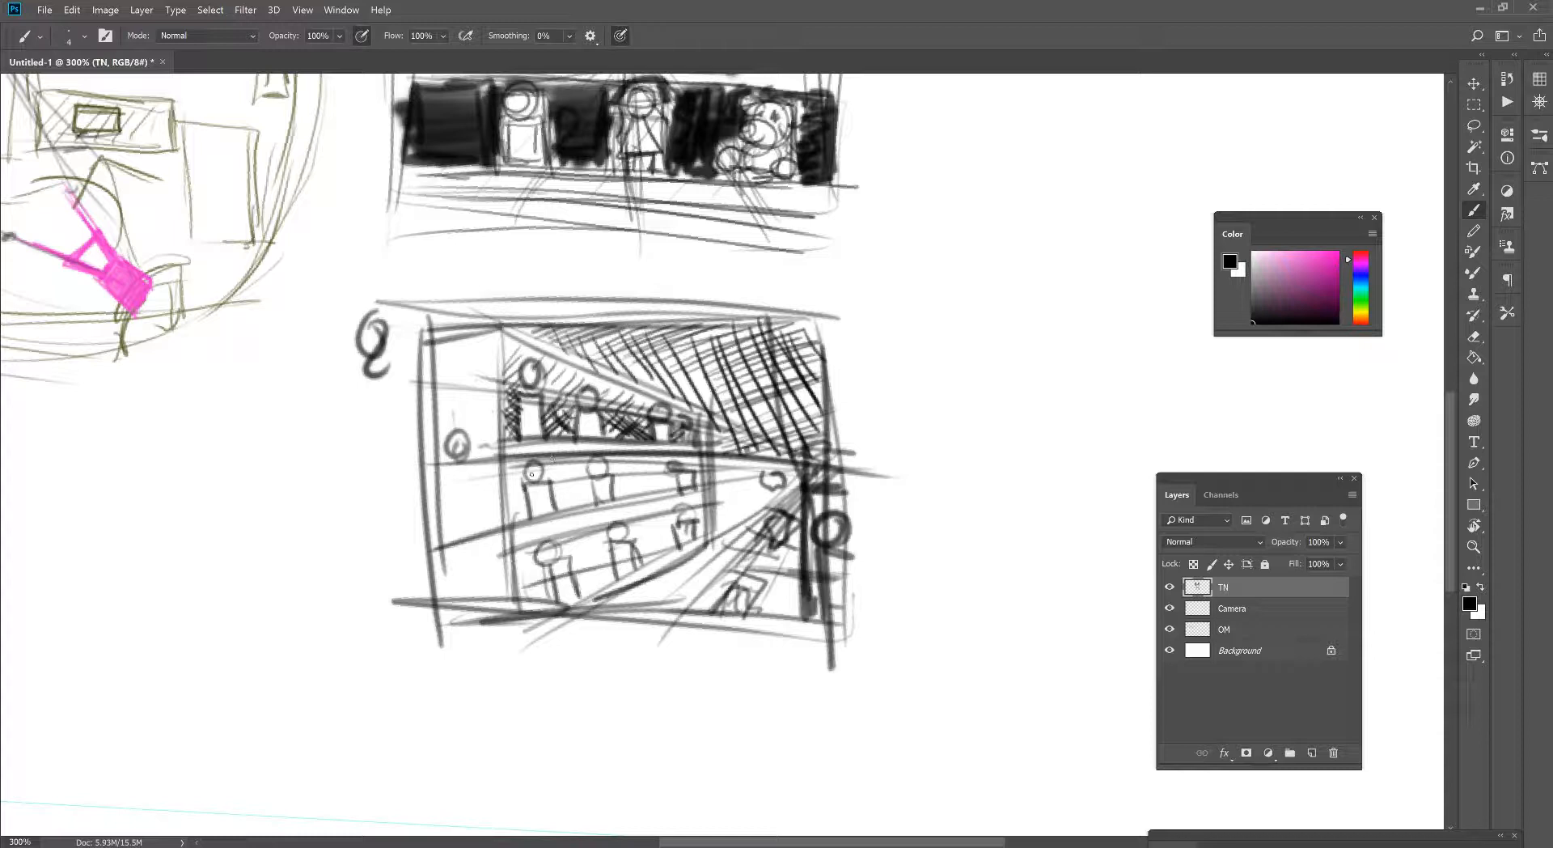
{"action": "mouse_move", "coordinate": [505, 490]}
{"action": "left_mouse_down"}
{"action": "mouse_move", "coordinate": [525, 461]}
{"action": "mouse_move", "coordinate": [532, 496]}
{"action": "mouse_move", "coordinate": [534, 475]}
{"action": "mouse_move", "coordinate": [585, 457]}
{"action": "left_mouse_up"}
{"action": "left_click_drag", "start_coordinate": [557, 494], "coordinate": [598, 463]}
{"action": "mouse_move", "coordinate": [598, 466]}
{"action": "left_mouse_down"}
{"action": "mouse_move", "coordinate": [563, 507]}
{"action": "mouse_move", "coordinate": [594, 474]}
{"action": "mouse_move", "coordinate": [606, 487]}
{"action": "left_mouse_up"}
{"action": "mouse_move", "coordinate": [614, 488]}
{"action": "left_mouse_down"}
{"action": "mouse_move", "coordinate": [649, 455]}
{"action": "mouse_move", "coordinate": [652, 469]}
{"action": "mouse_move", "coordinate": [629, 455]}
{"action": "left_mouse_up"}
{"action": "mouse_move", "coordinate": [605, 487]}
{"action": "left_mouse_down"}
{"action": "mouse_move", "coordinate": [634, 457]}
{"action": "mouse_move", "coordinate": [629, 474]}
{"action": "left_mouse_up"}
{"action": "mouse_move", "coordinate": [609, 503]}
{"action": "left_mouse_down"}
{"action": "mouse_move", "coordinate": [665, 454]}
{"action": "mouse_move", "coordinate": [672, 477]}
{"action": "mouse_move", "coordinate": [696, 456]}
{"action": "left_mouse_up"}
{"action": "left_click_drag", "start_coordinate": [694, 468], "coordinate": [699, 487]}
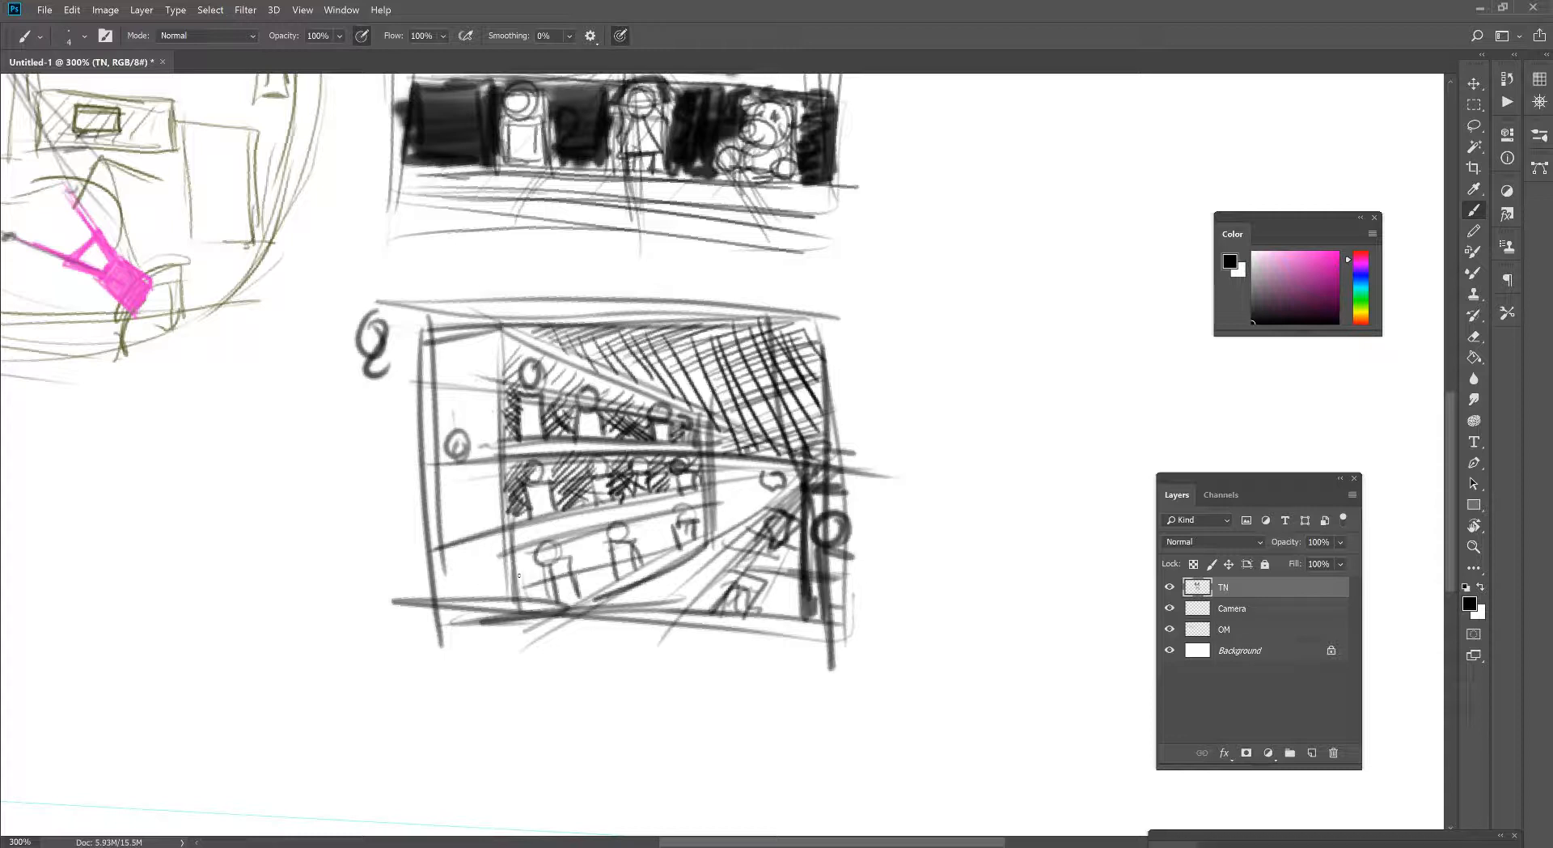
- Hatch the background behind the bottom shelf's figures and the gap between the left and right shelving
{"action": "mouse_move", "coordinate": [520, 593]}
{"action": "left_mouse_down"}
{"action": "mouse_move", "coordinate": [528, 551]}
{"action": "mouse_move", "coordinate": [551, 564]}
{"action": "left_mouse_up"}
{"action": "mouse_move", "coordinate": [558, 572]}
{"action": "left_mouse_down"}
{"action": "mouse_move", "coordinate": [574, 531]}
{"action": "mouse_move", "coordinate": [597, 583]}
{"action": "mouse_move", "coordinate": [603, 556]}
{"action": "mouse_move", "coordinate": [672, 544]}
{"action": "mouse_move", "coordinate": [636, 531]}
{"action": "mouse_move", "coordinate": [667, 521]}
{"action": "mouse_move", "coordinate": [657, 562]}
{"action": "mouse_move", "coordinate": [658, 523]}
{"action": "mouse_move", "coordinate": [691, 530]}
{"action": "mouse_move", "coordinate": [699, 514]}
{"action": "mouse_move", "coordinate": [698, 534]}
{"action": "mouse_move", "coordinate": [718, 531]}
{"action": "mouse_move", "coordinate": [649, 612]}
{"action": "mouse_move", "coordinate": [692, 602]}
{"action": "mouse_move", "coordinate": [664, 582]}
{"action": "mouse_move", "coordinate": [700, 576]}
{"action": "mouse_move", "coordinate": [652, 602]}
{"action": "left_mouse_up"}
{"action": "mouse_move", "coordinate": [687, 563]}
{"action": "left_mouse_down"}
{"action": "mouse_move", "coordinate": [673, 606]}
{"action": "mouse_move", "coordinate": [695, 595]}
{"action": "left_mouse_up"}
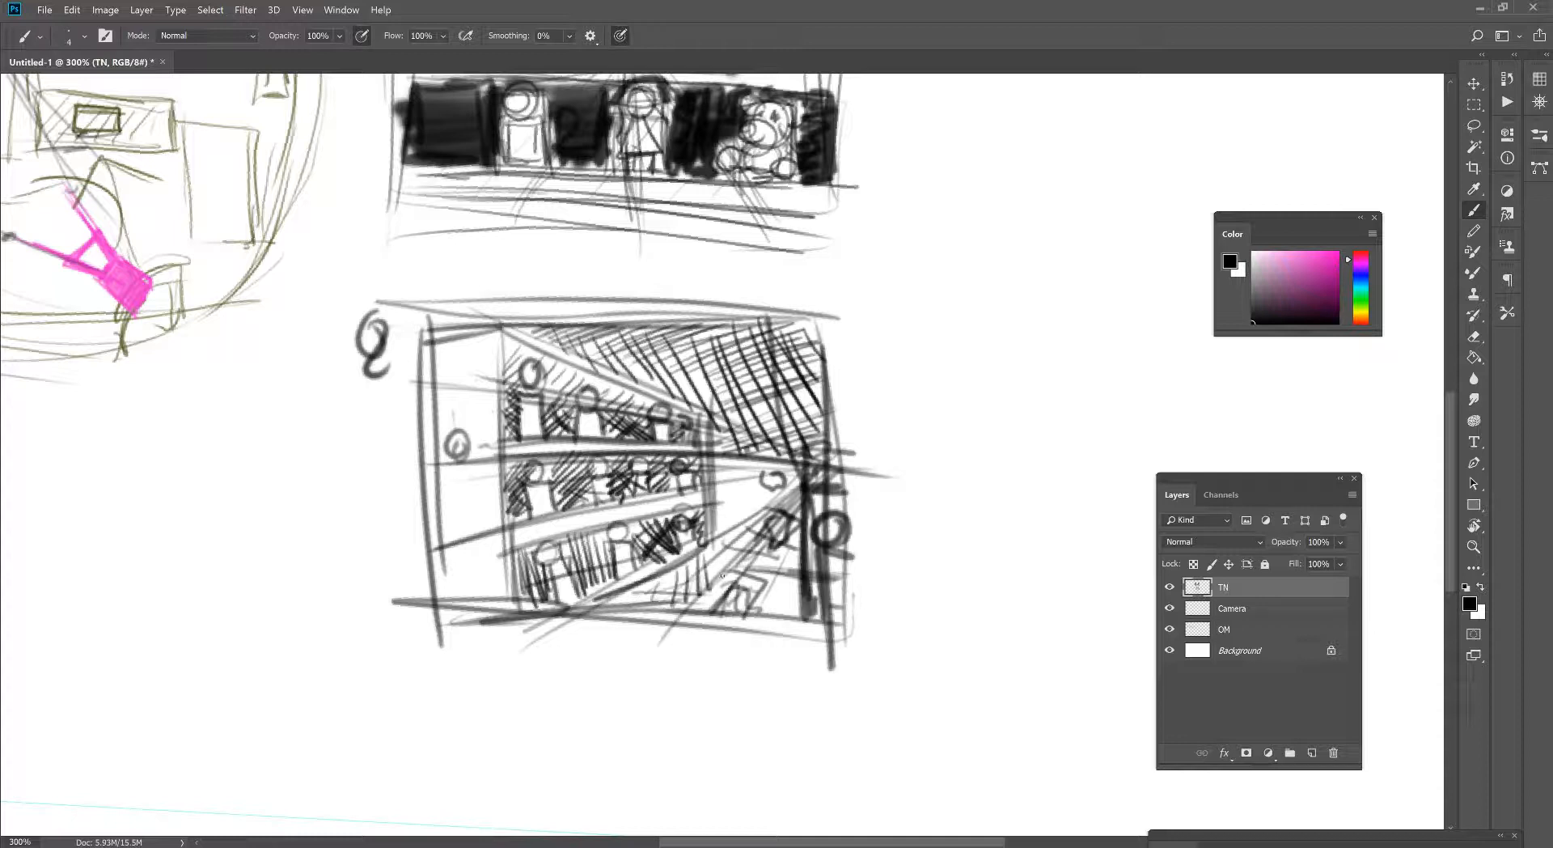
{"action": "left_click_drag", "start_coordinate": [735, 492], "coordinate": [718, 577]}
{"action": "mouse_move", "coordinate": [754, 465]}
{"action": "left_mouse_down"}
{"action": "mouse_move", "coordinate": [738, 541]}
{"action": "mouse_move", "coordinate": [756, 510]}
{"action": "left_mouse_up"}
{"action": "mouse_move", "coordinate": [752, 464]}
{"action": "left_mouse_down"}
{"action": "mouse_move", "coordinate": [761, 509]}
{"action": "mouse_move", "coordinate": [729, 478]}
{"action": "left_mouse_up"}
{"action": "left_click_drag", "start_coordinate": [763, 472], "coordinate": [718, 511]}
{"action": "left_click_drag", "start_coordinate": [761, 493], "coordinate": [721, 519]}
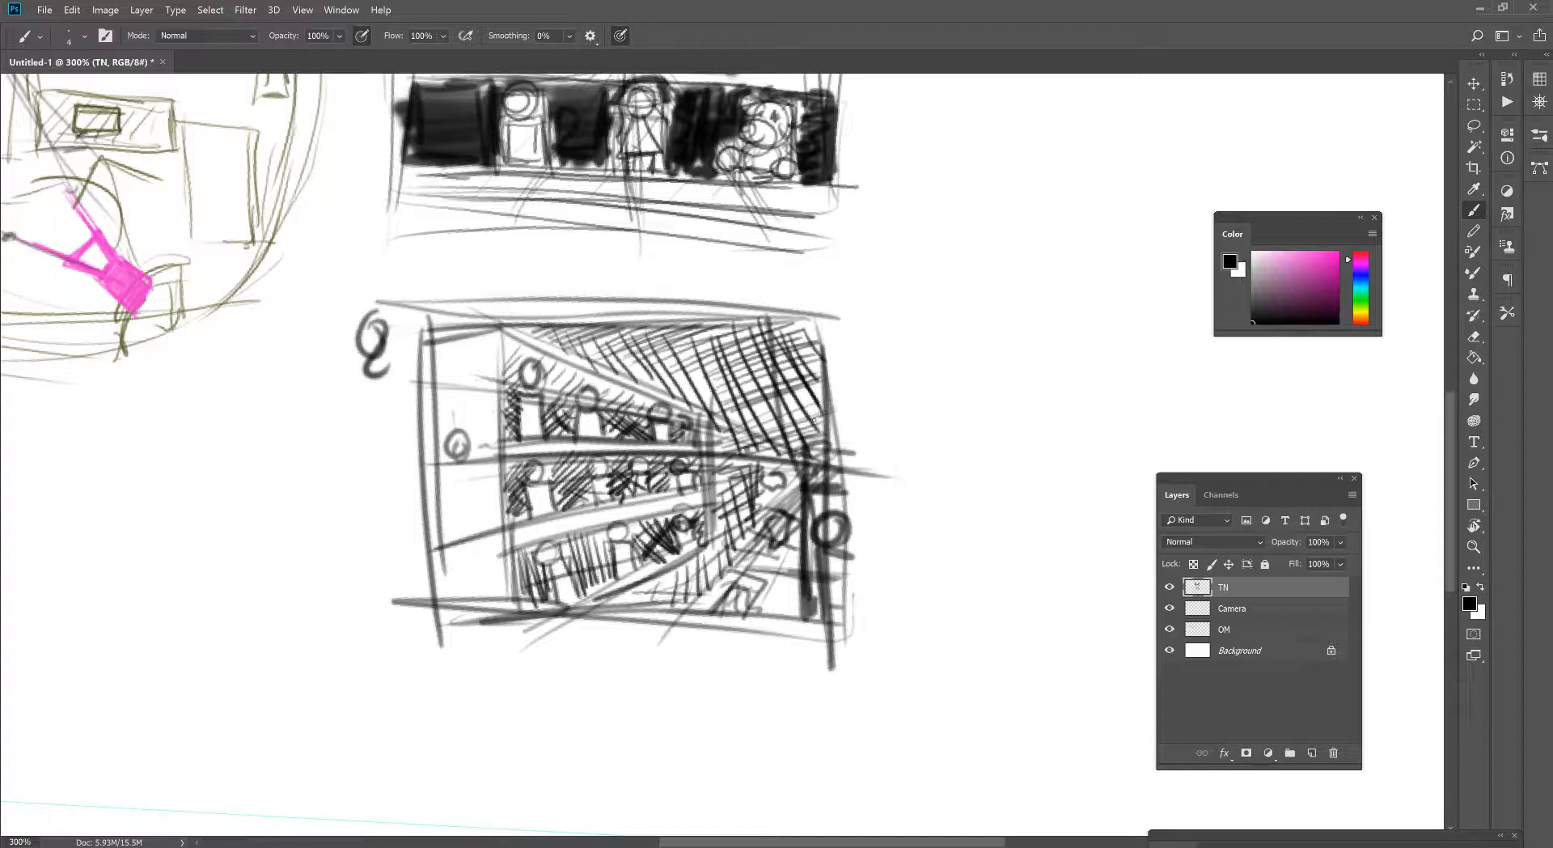
- Darken the cross-hatched area above the shelves in the second thumbnail with a slightly thicker brush
{"action": "key", "text": "z"}
{"action": "left_click", "coordinate": [744, 528], "text": "alt"}
{"action": "left_click", "coordinate": [744, 528], "text": "alt"}
{"action": "left_click", "coordinate": [744, 528], "text": "alt"}
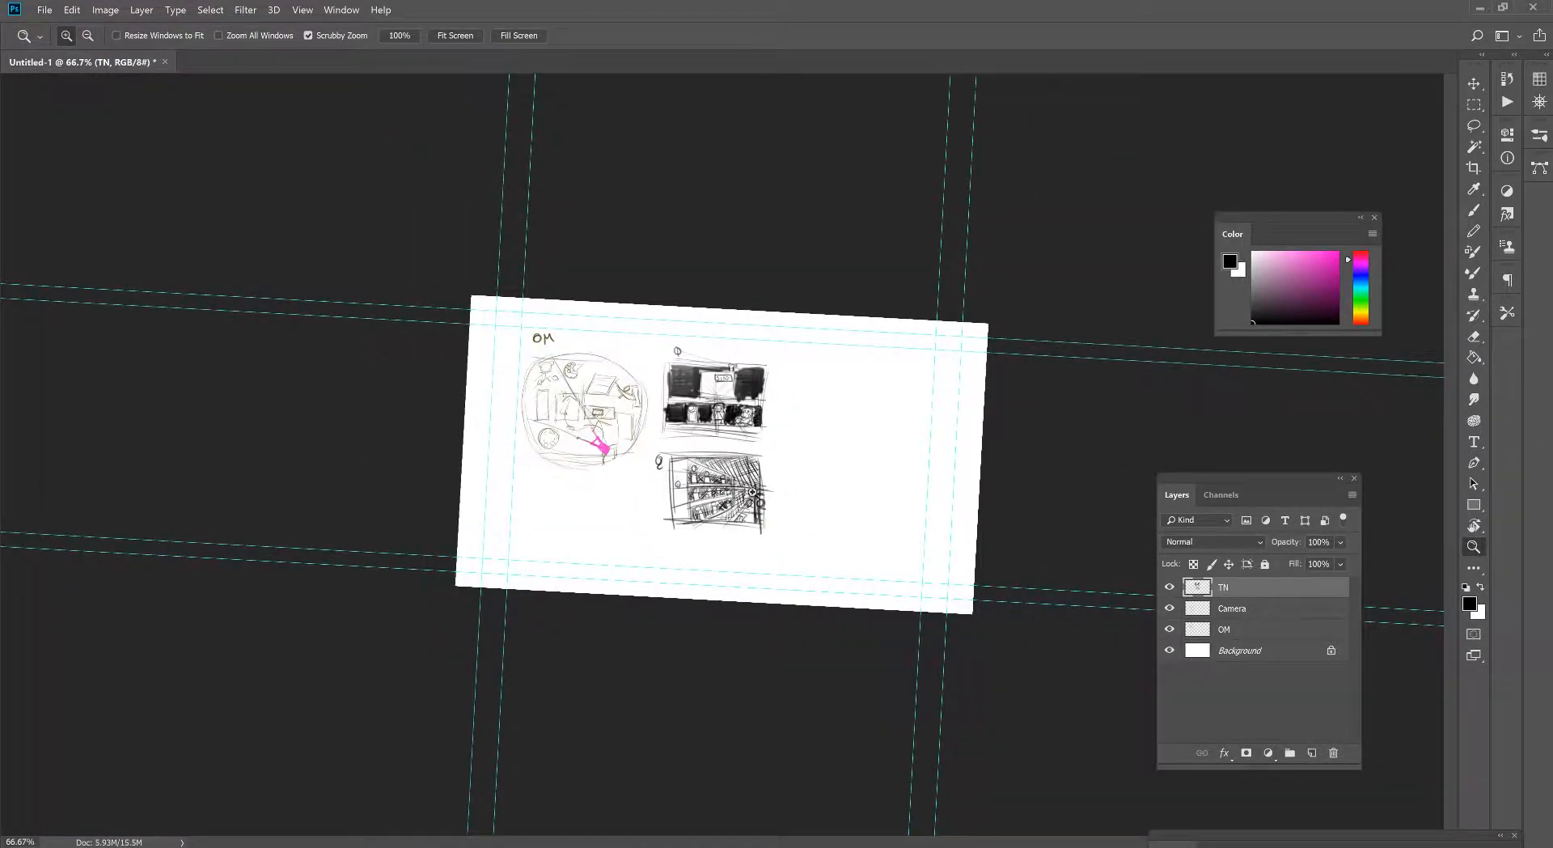
{"action": "left_click", "coordinate": [754, 492]}
{"action": "left_click", "coordinate": [756, 492]}
{"action": "key", "text": "r"}
{"action": "left_click_drag", "start_coordinate": [843, 443], "coordinate": [838, 428]}
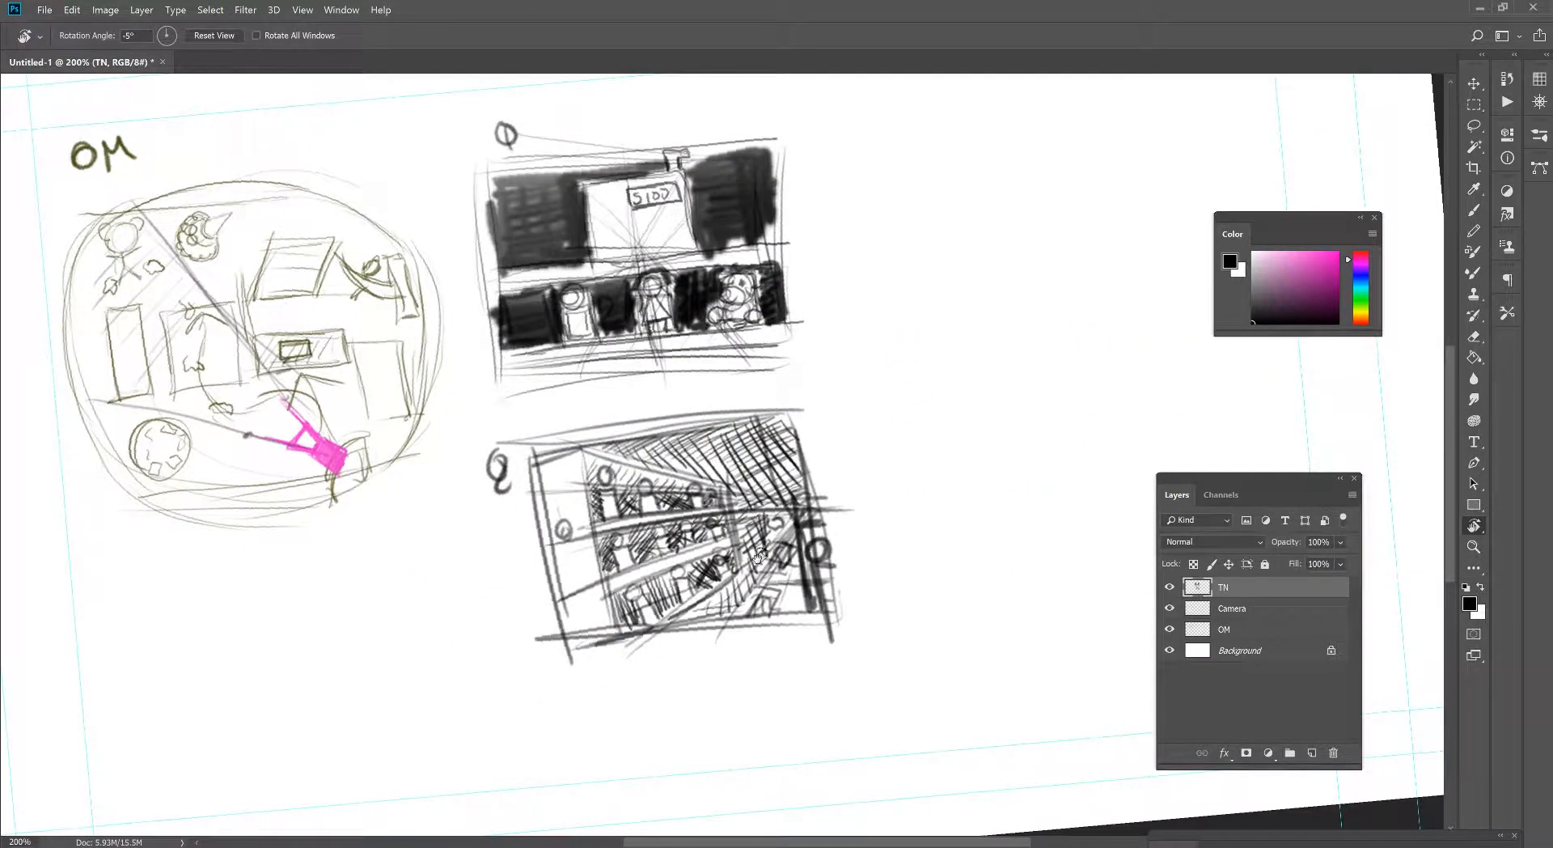
{"action": "key", "text": "b"}
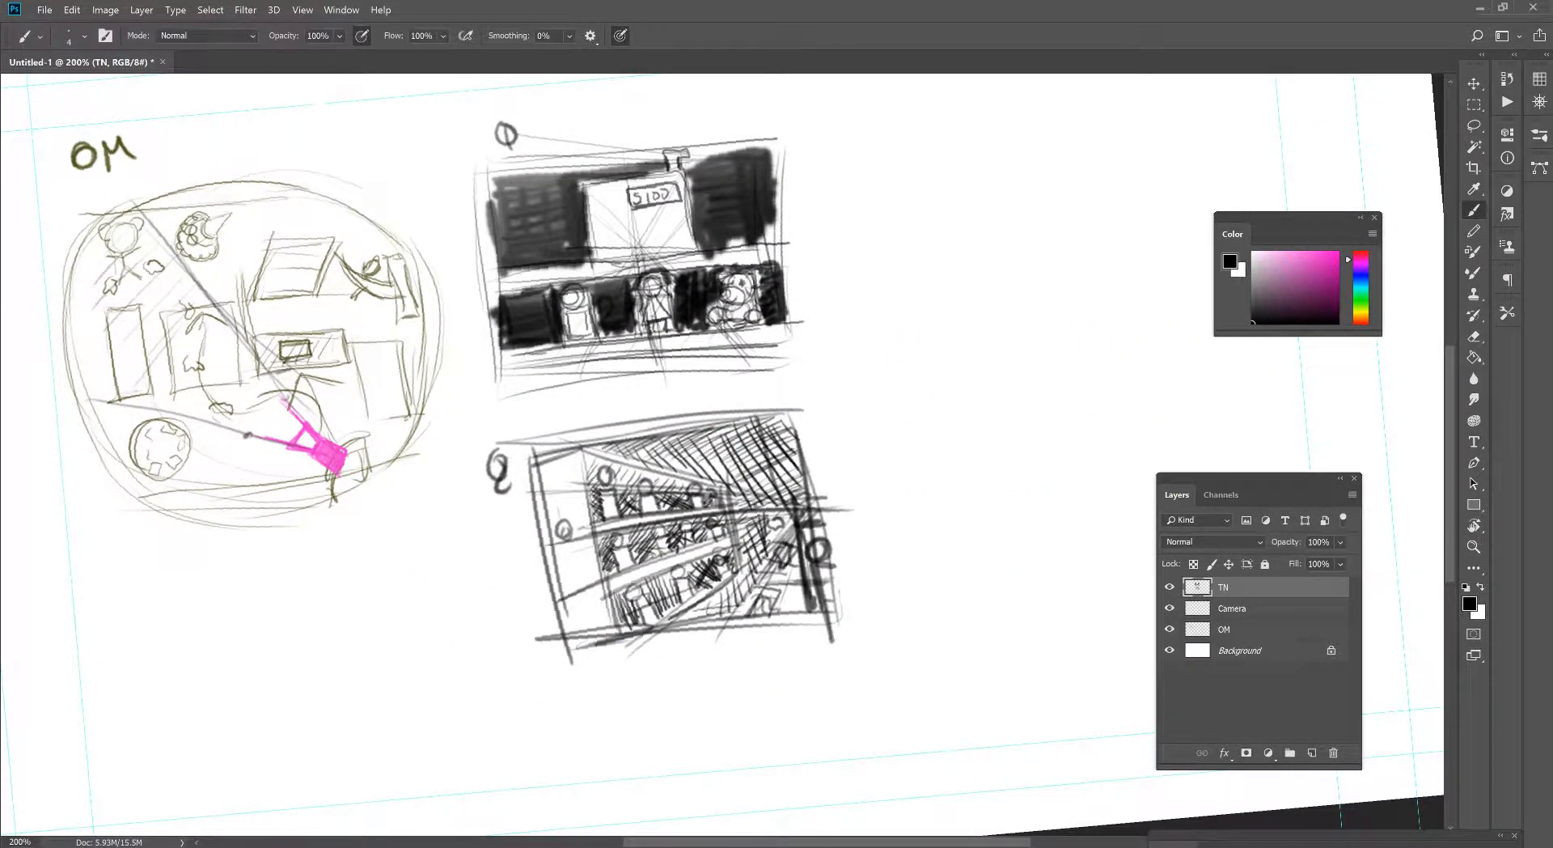
{"action": "mouse_move", "coordinate": [617, 437]}
{"action": "left_mouse_down"}
{"action": "mouse_move", "coordinate": [707, 461]}
{"action": "mouse_move", "coordinate": [736, 433]}
{"action": "left_mouse_up"}
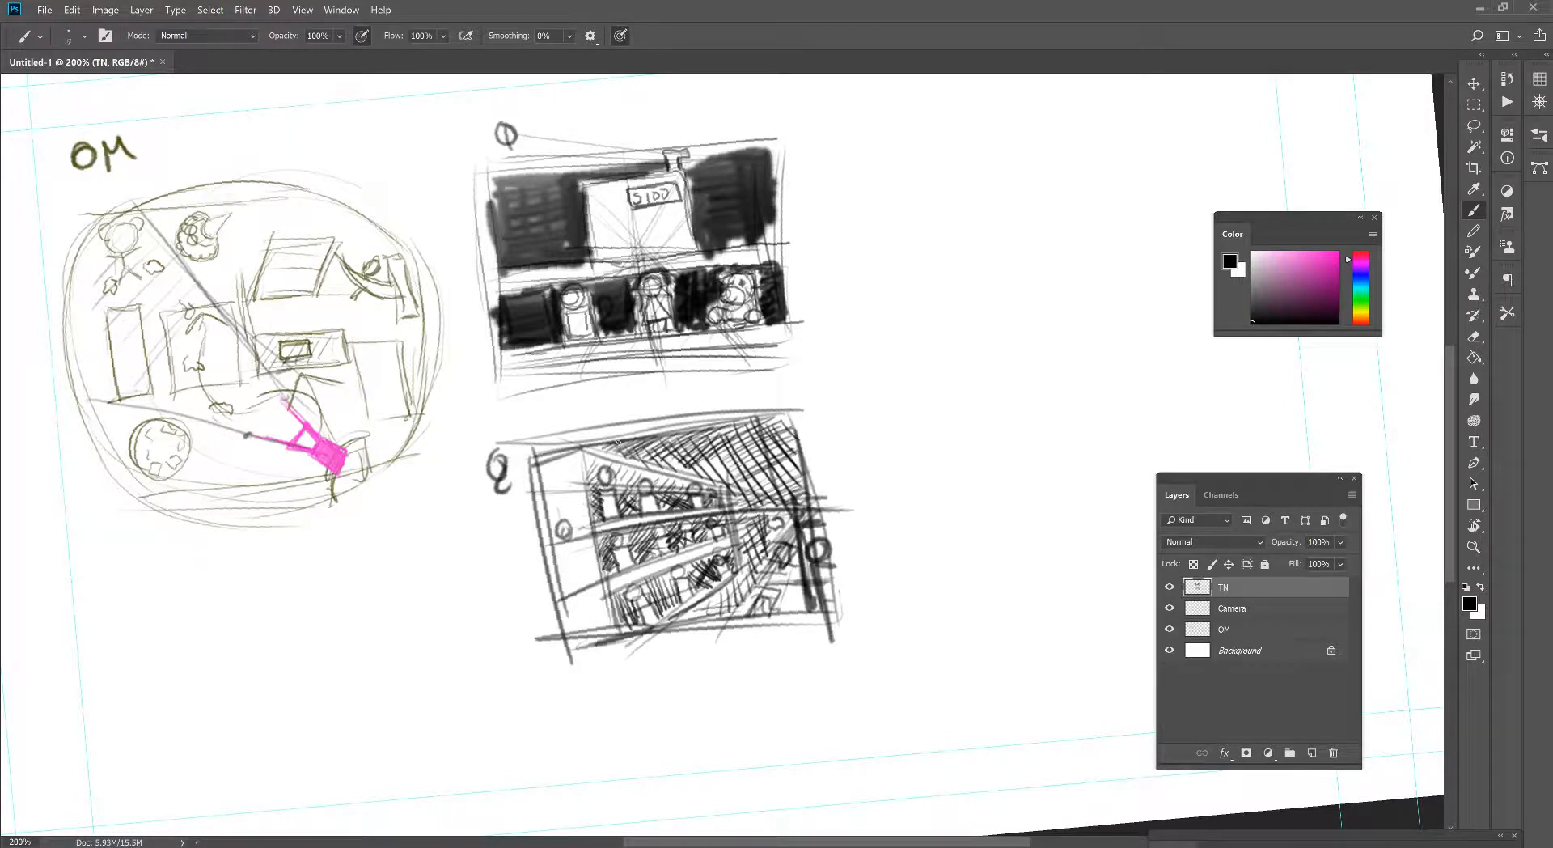
{"action": "mouse_move", "coordinate": [635, 445]}
{"action": "left_mouse_down"}
{"action": "mouse_move", "coordinate": [700, 441]}
{"action": "mouse_move", "coordinate": [720, 457]}
{"action": "mouse_move", "coordinate": [745, 436]}
{"action": "mouse_move", "coordinate": [773, 506]}
{"action": "mouse_move", "coordinate": [792, 513]}
{"action": "mouse_move", "coordinate": [789, 494]}
{"action": "mouse_move", "coordinate": [801, 513]}
{"action": "left_mouse_up"}
{"action": "mouse_move", "coordinate": [698, 438]}
{"action": "left_mouse_down"}
{"action": "mouse_move", "coordinate": [769, 495]}
{"action": "mouse_move", "coordinate": [747, 443]}
{"action": "mouse_move", "coordinate": [781, 453]}
{"action": "mouse_move", "coordinate": [772, 412]}
{"action": "left_mouse_up"}
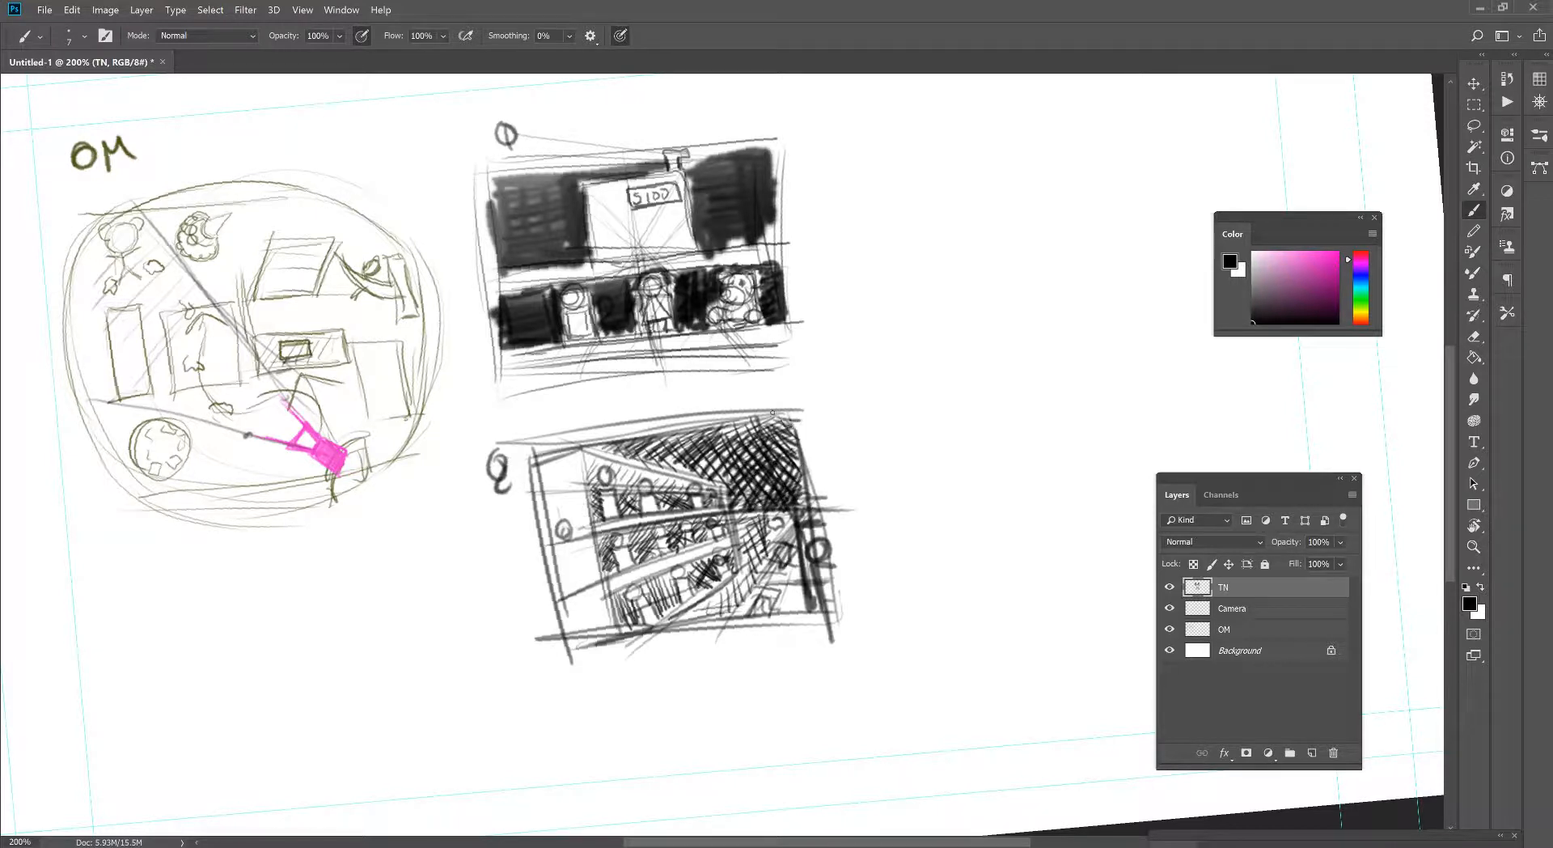
- Redraw the second thumbnail's top, bottom and right frame edges
{"action": "left_click_drag", "start_coordinate": [557, 444], "coordinate": [805, 414]}
{"action": "left_click_drag", "start_coordinate": [565, 650], "coordinate": [833, 624]}
{"action": "left_click_drag", "start_coordinate": [823, 421], "coordinate": [817, 468]}
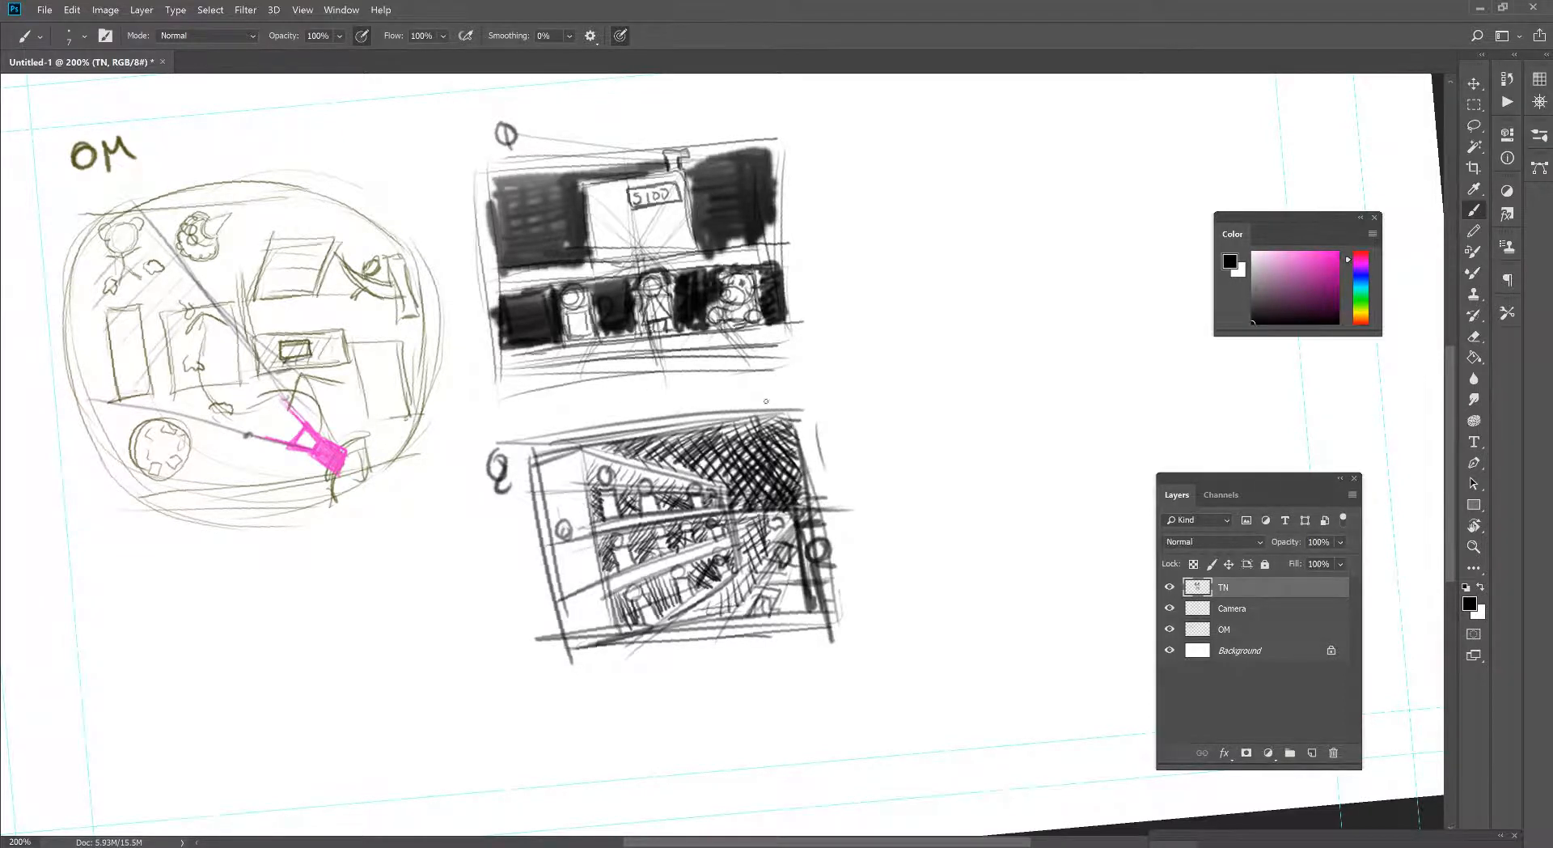
- On the Camera layer, move the pink camera symbol up and left toward the middle of the overhead map
{"action": "scroll", "coordinate": [566, 412], "scroll_direction": "left", "scroll_amount": 2}
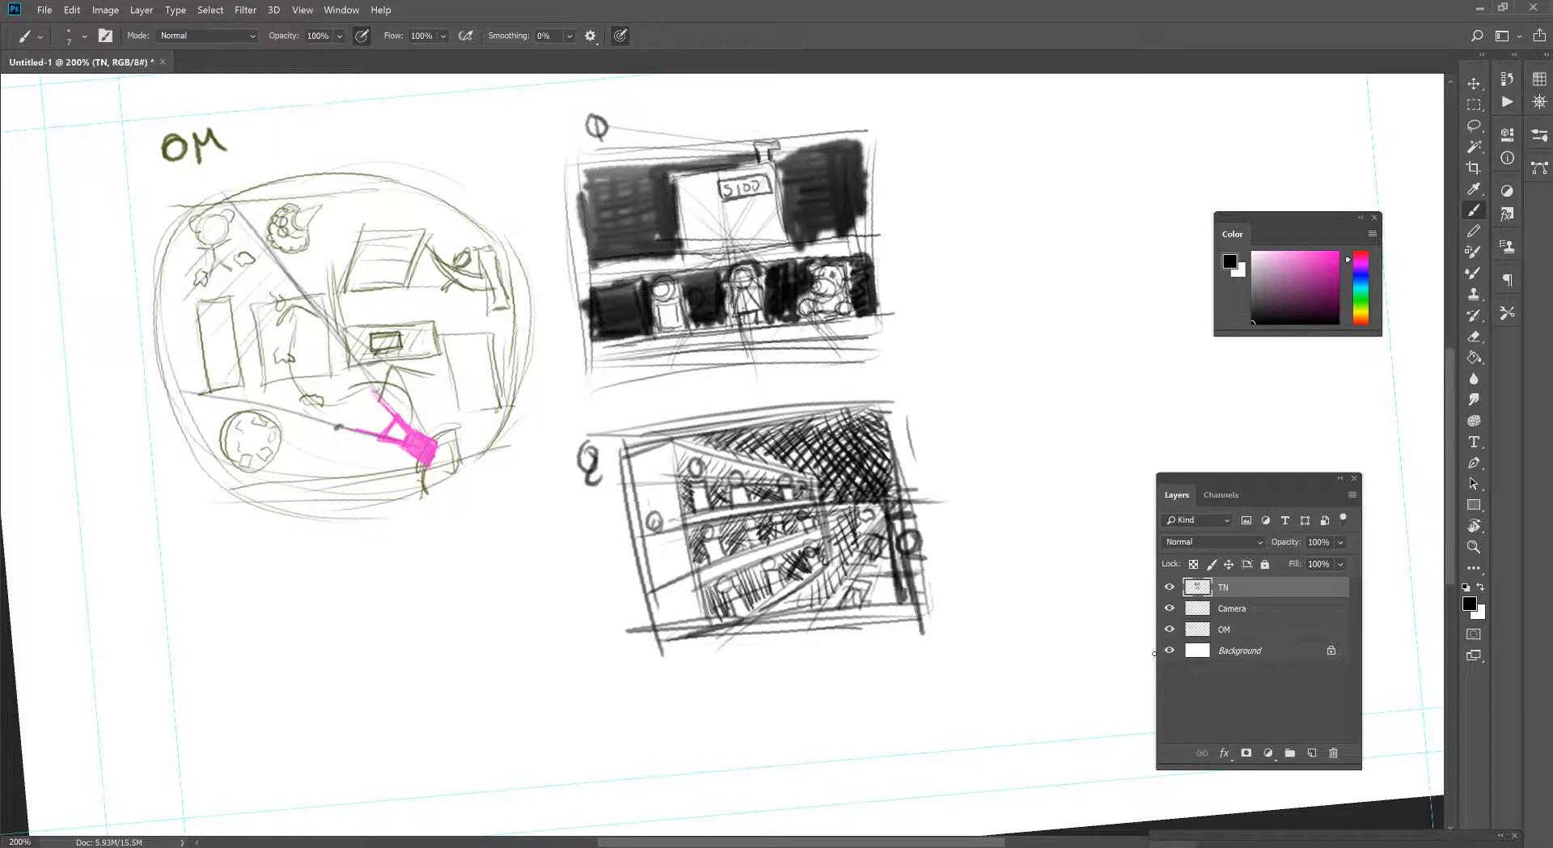
{"action": "key", "text": "alt+bracketleft"}
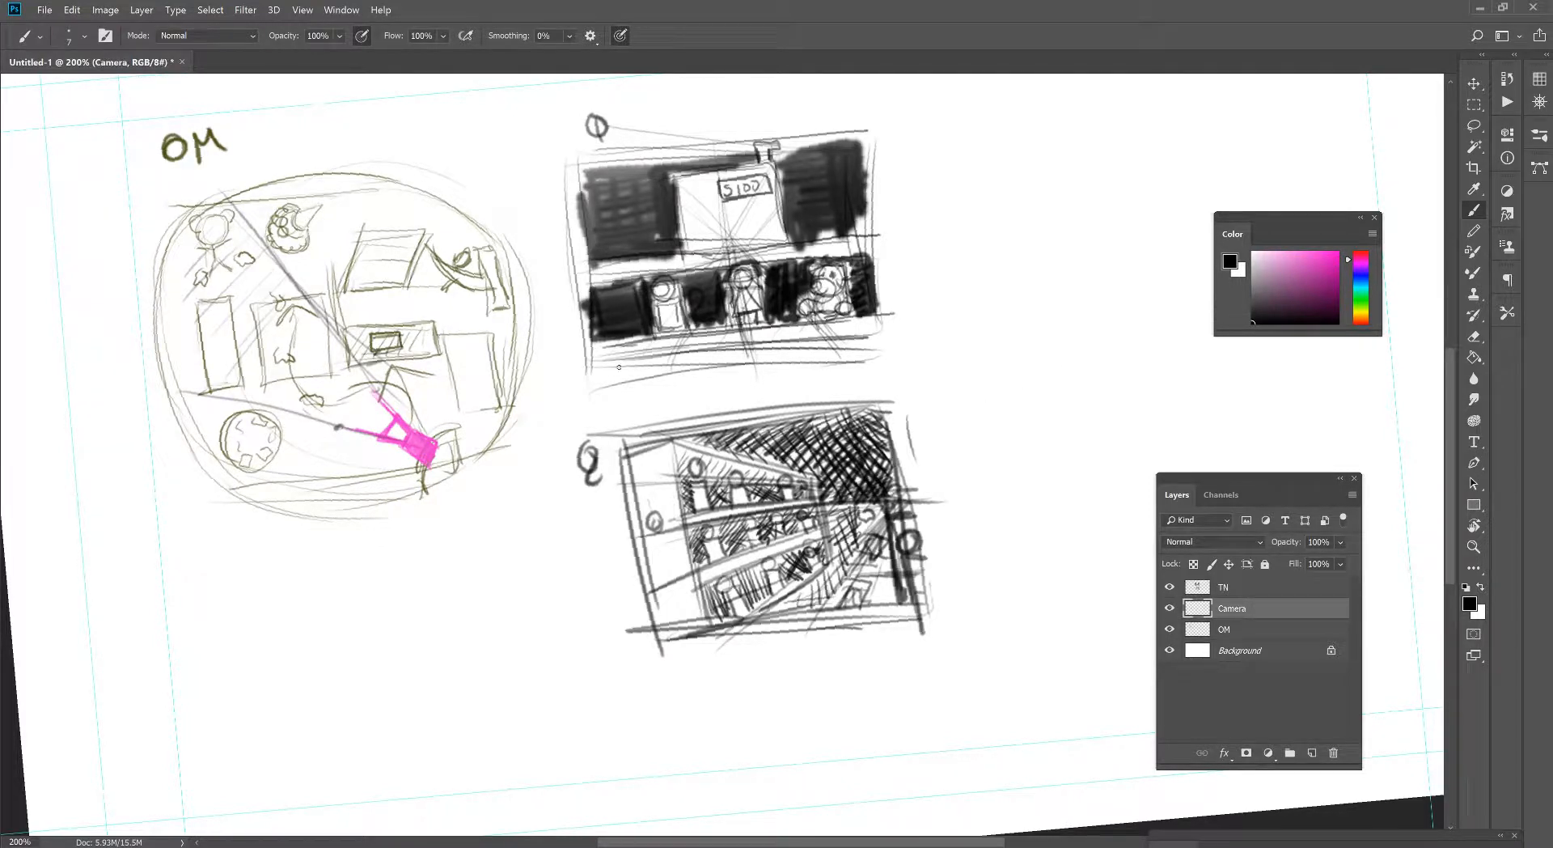
{"action": "key", "text": "v"}
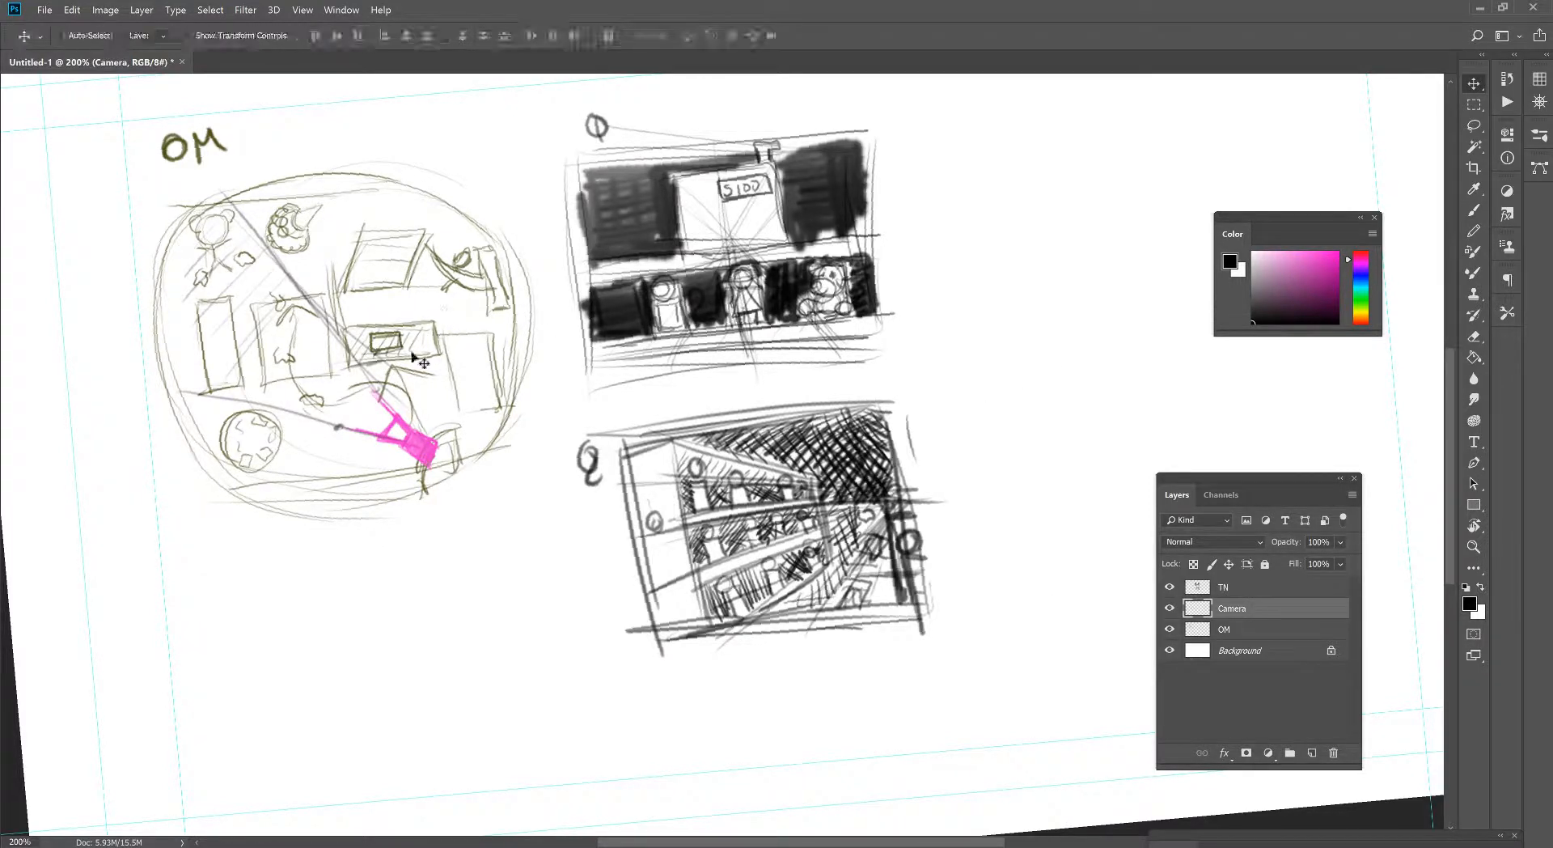
{"action": "left_click_drag", "start_coordinate": [417, 440], "coordinate": [366, 402]}
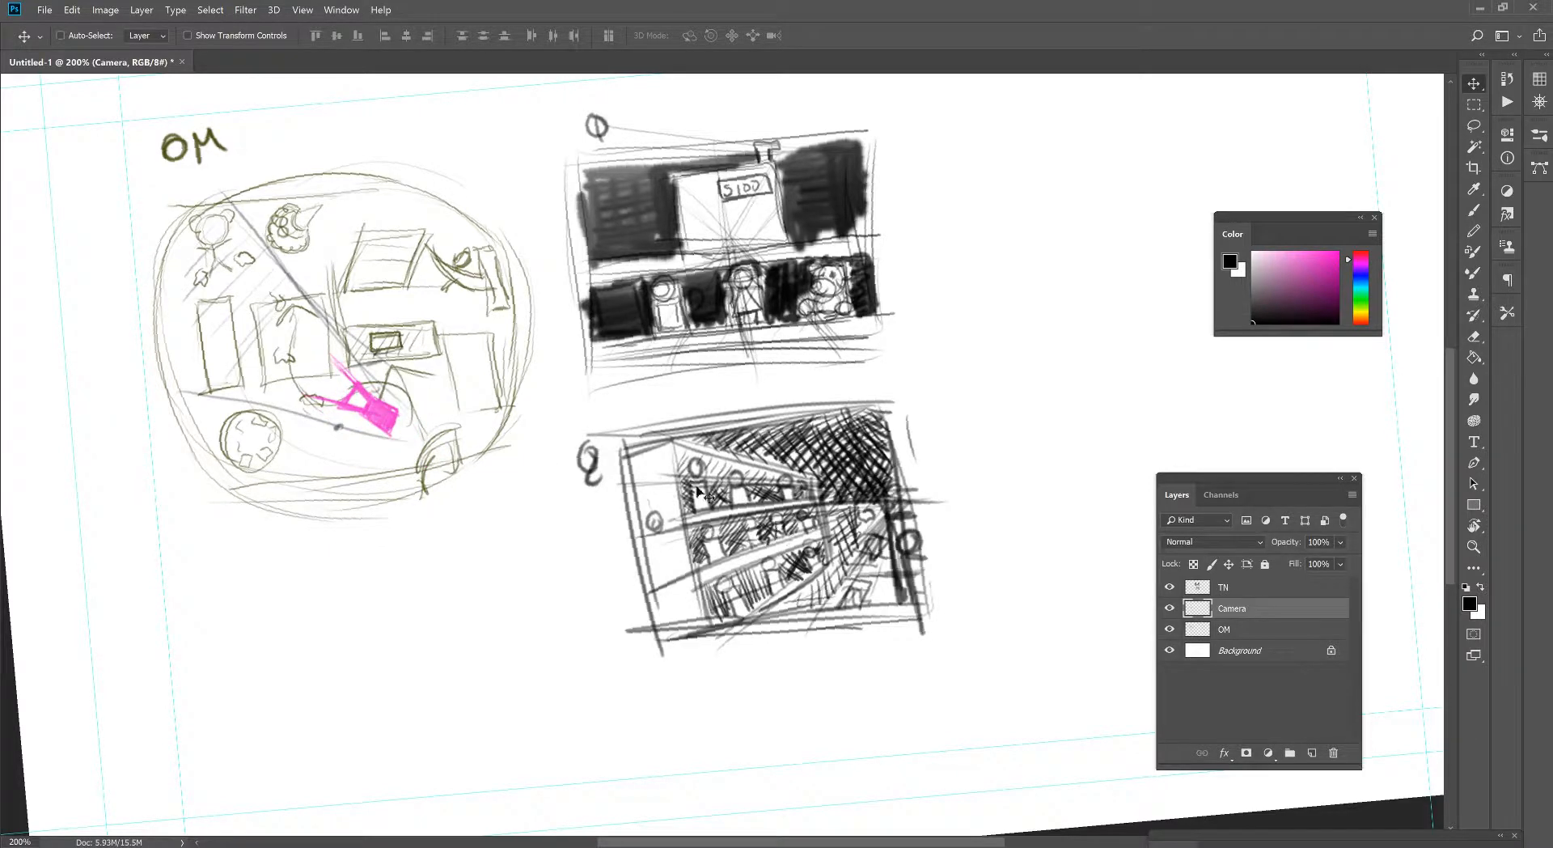
- On the TN layer, erase the old camera view lines from the overhead map with an enlarged eraser
{"action": "key", "text": "alt+bracketright"}
{"action": "key", "text": "e"}
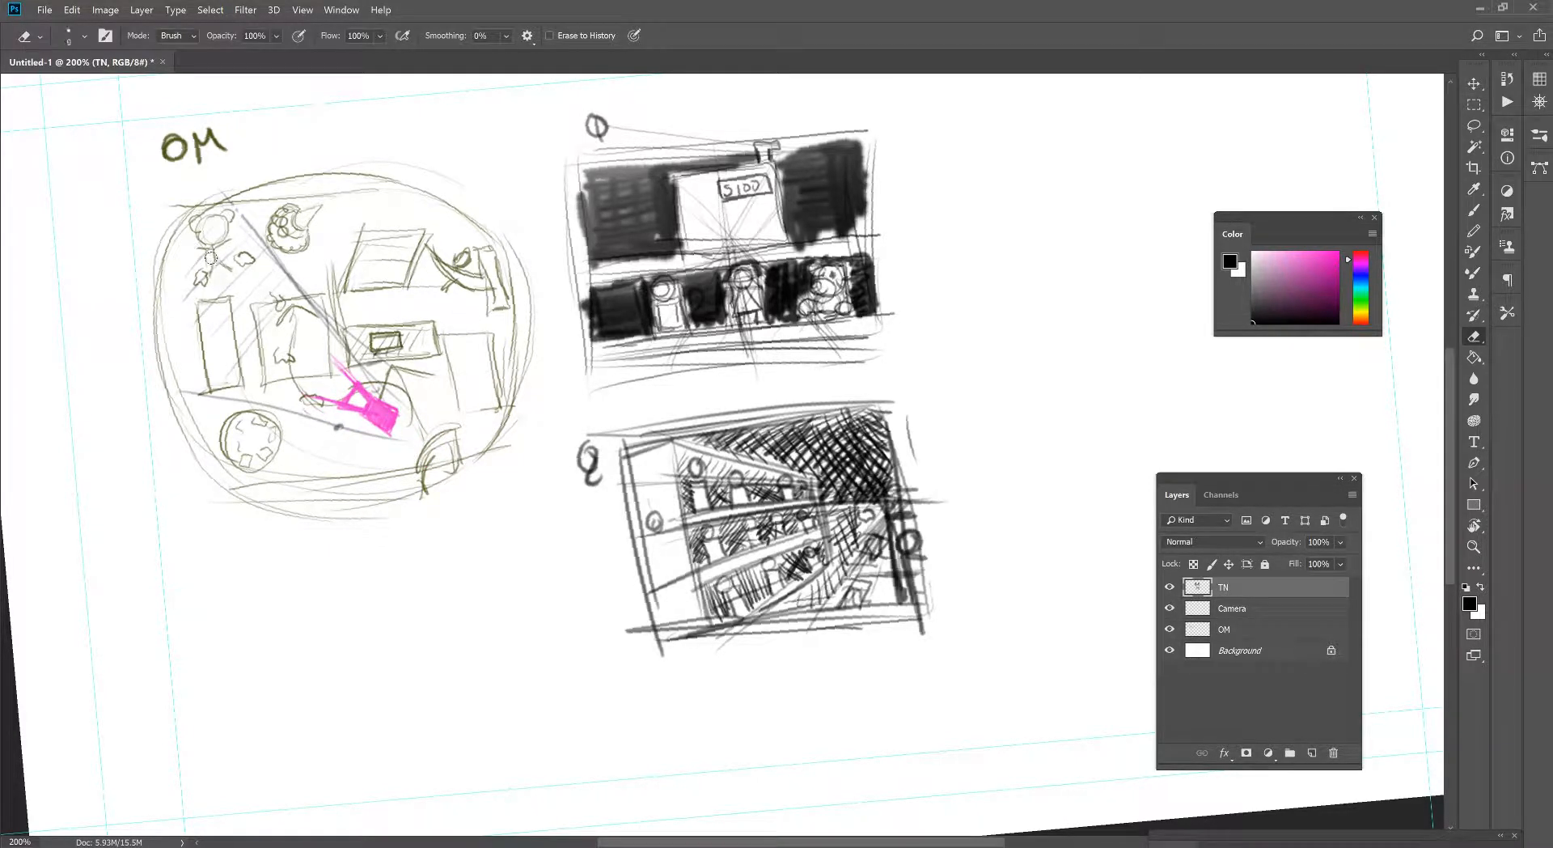
{"action": "key", "text": "bracketright"}
{"action": "key", "text": "bracketright"}
{"action": "key", "text": "bracketright"}
{"action": "key", "text": "bracketright"}
{"action": "key", "text": "bracketright"}
{"action": "key", "text": "bracketright"}
{"action": "key", "text": "bracketright"}
{"action": "key", "text": "bracketright"}
{"action": "key", "text": "bracketright"}
{"action": "key", "text": "bracketright"}
{"action": "mouse_move", "coordinate": [221, 204]}
{"action": "left_mouse_down"}
{"action": "mouse_move", "coordinate": [292, 388]}
{"action": "mouse_move", "coordinate": [348, 378]}
{"action": "mouse_move", "coordinate": [368, 467]}
{"action": "mouse_move", "coordinate": [357, 399]}
{"action": "mouse_move", "coordinate": [228, 279]}
{"action": "mouse_move", "coordinate": [257, 298]}
{"action": "left_mouse_up"}
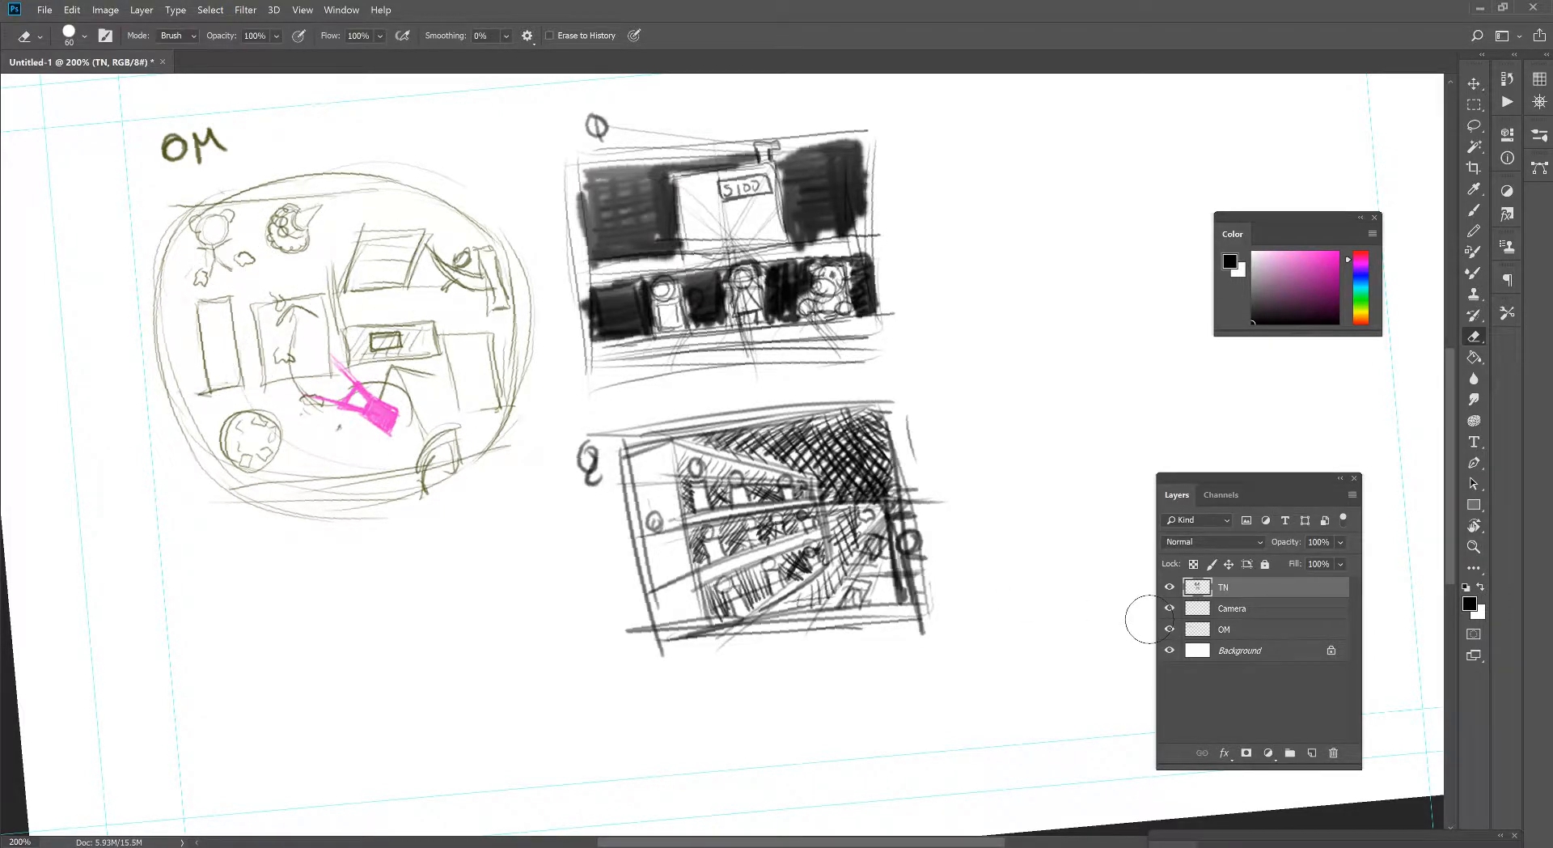
- On the Camera layer, rotate and move the pink camera symbol to the map's lower middle, aimed at the upper-left area
{"action": "left_click", "coordinate": [1233, 608]}
{"action": "key", "text": "ctrl+t"}
{"action": "left_click_drag", "start_coordinate": [526, 316], "coordinate": [540, 425]}
{"action": "left_click_drag", "start_coordinate": [368, 413], "coordinate": [389, 340]}
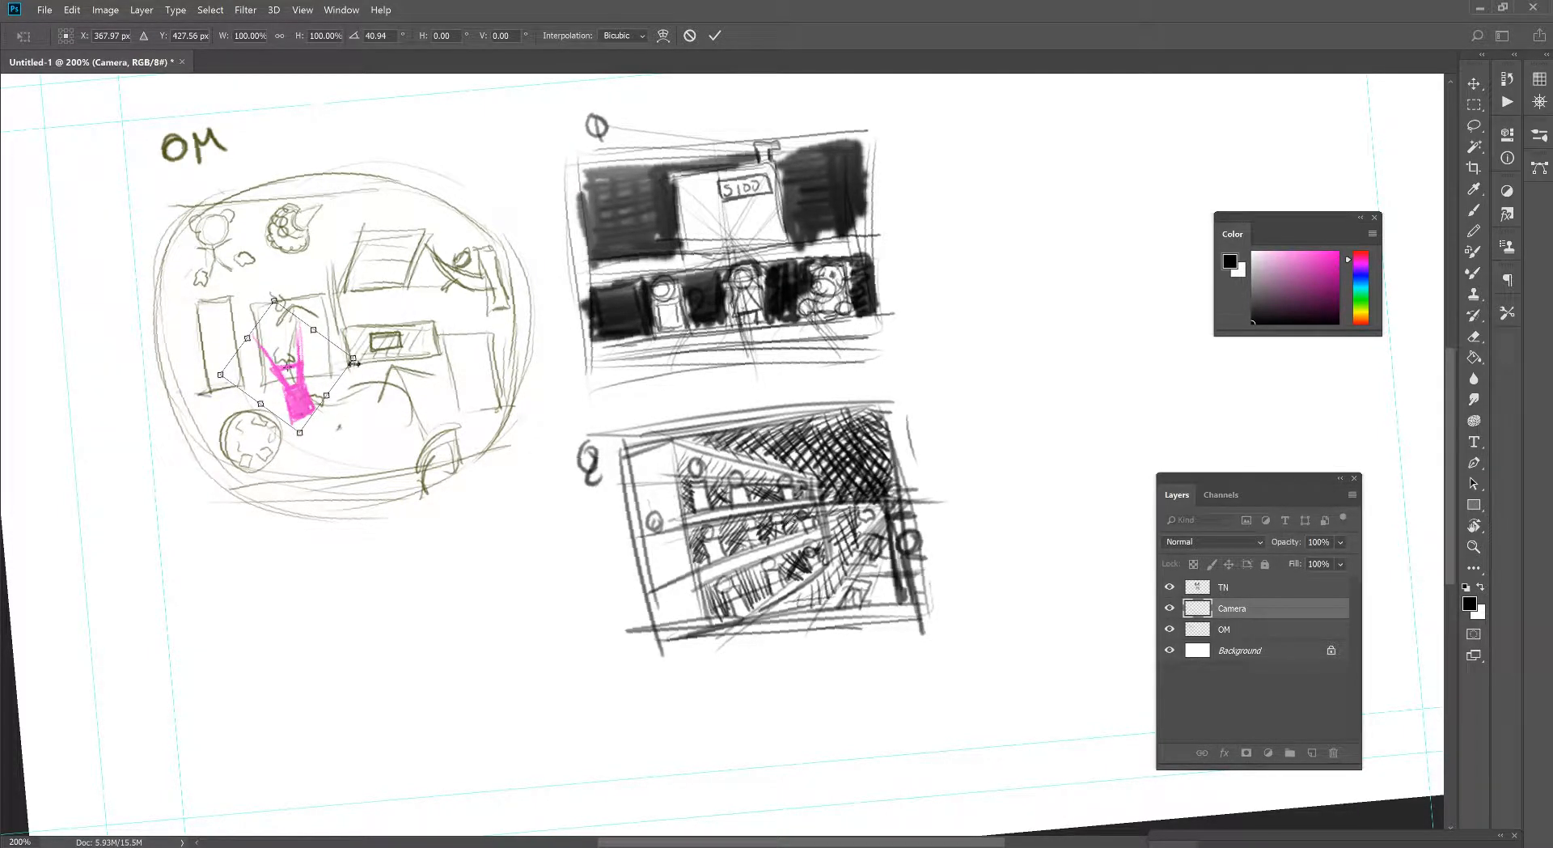
{"action": "left_click_drag", "start_coordinate": [316, 393], "coordinate": [317, 368]}
{"action": "left_click_drag", "start_coordinate": [435, 277], "coordinate": [427, 263]}
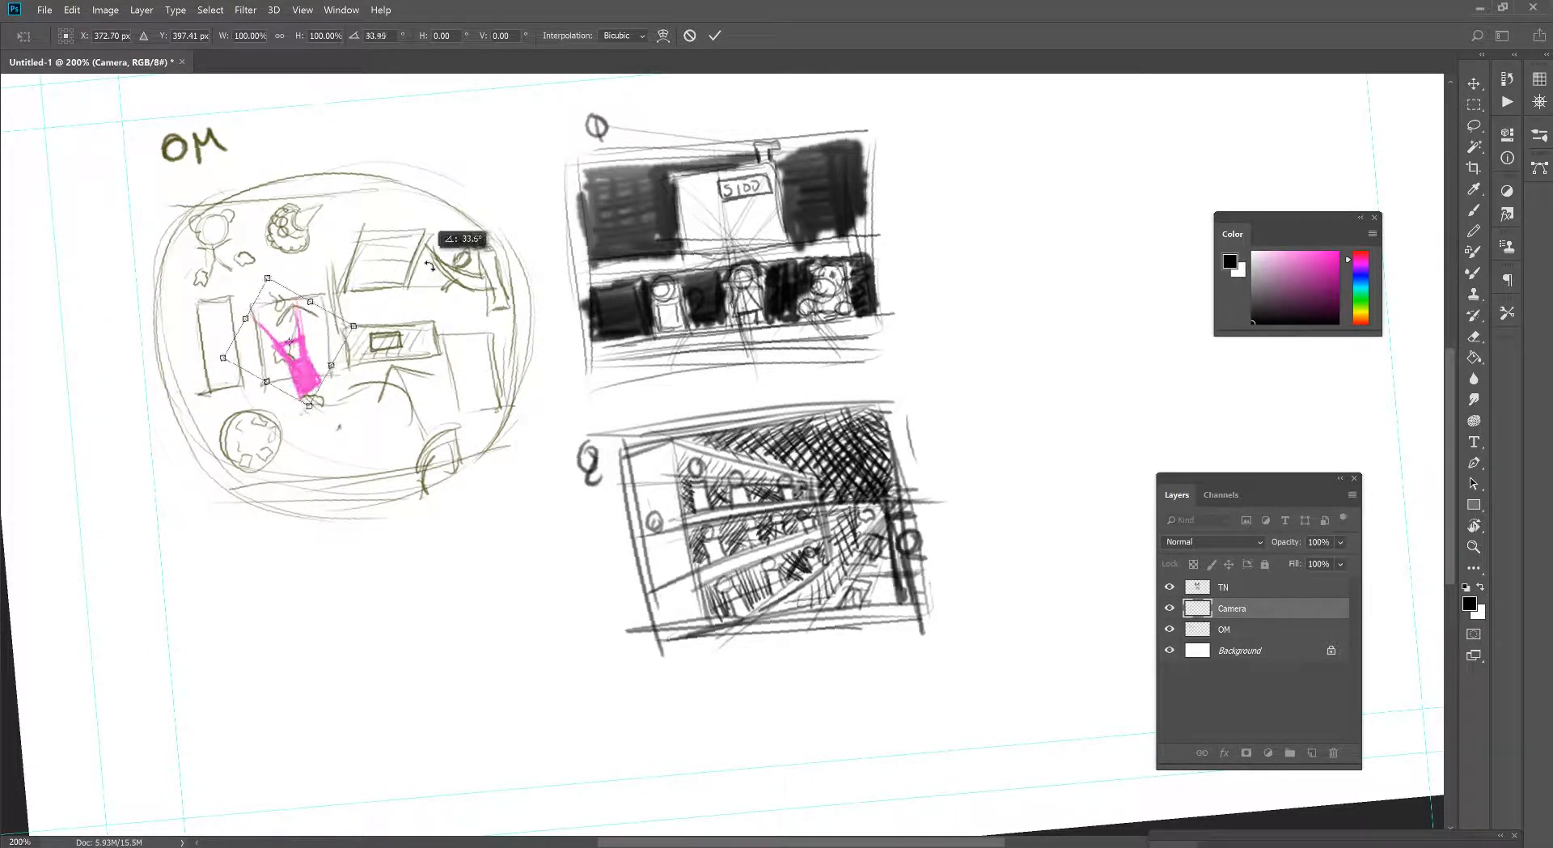
{"action": "left_click_drag", "start_coordinate": [296, 347], "coordinate": [330, 390]}
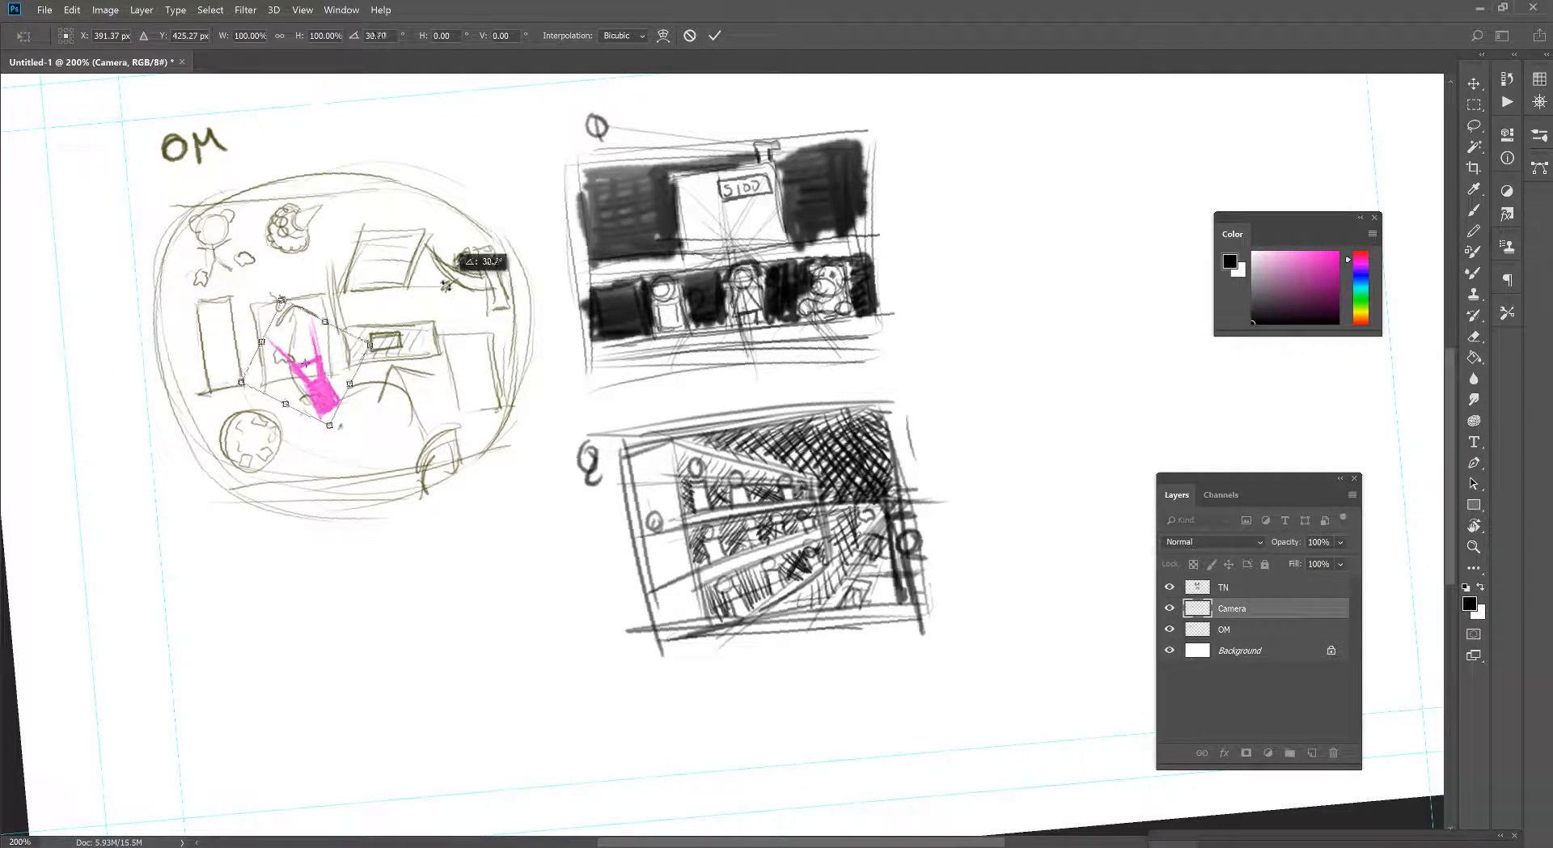
{"action": "key", "text": "Return"}
- On the TN layer, draw two view lines from the pink camera up past the overhead map's upper-left edge
{"action": "key", "text": "e"}
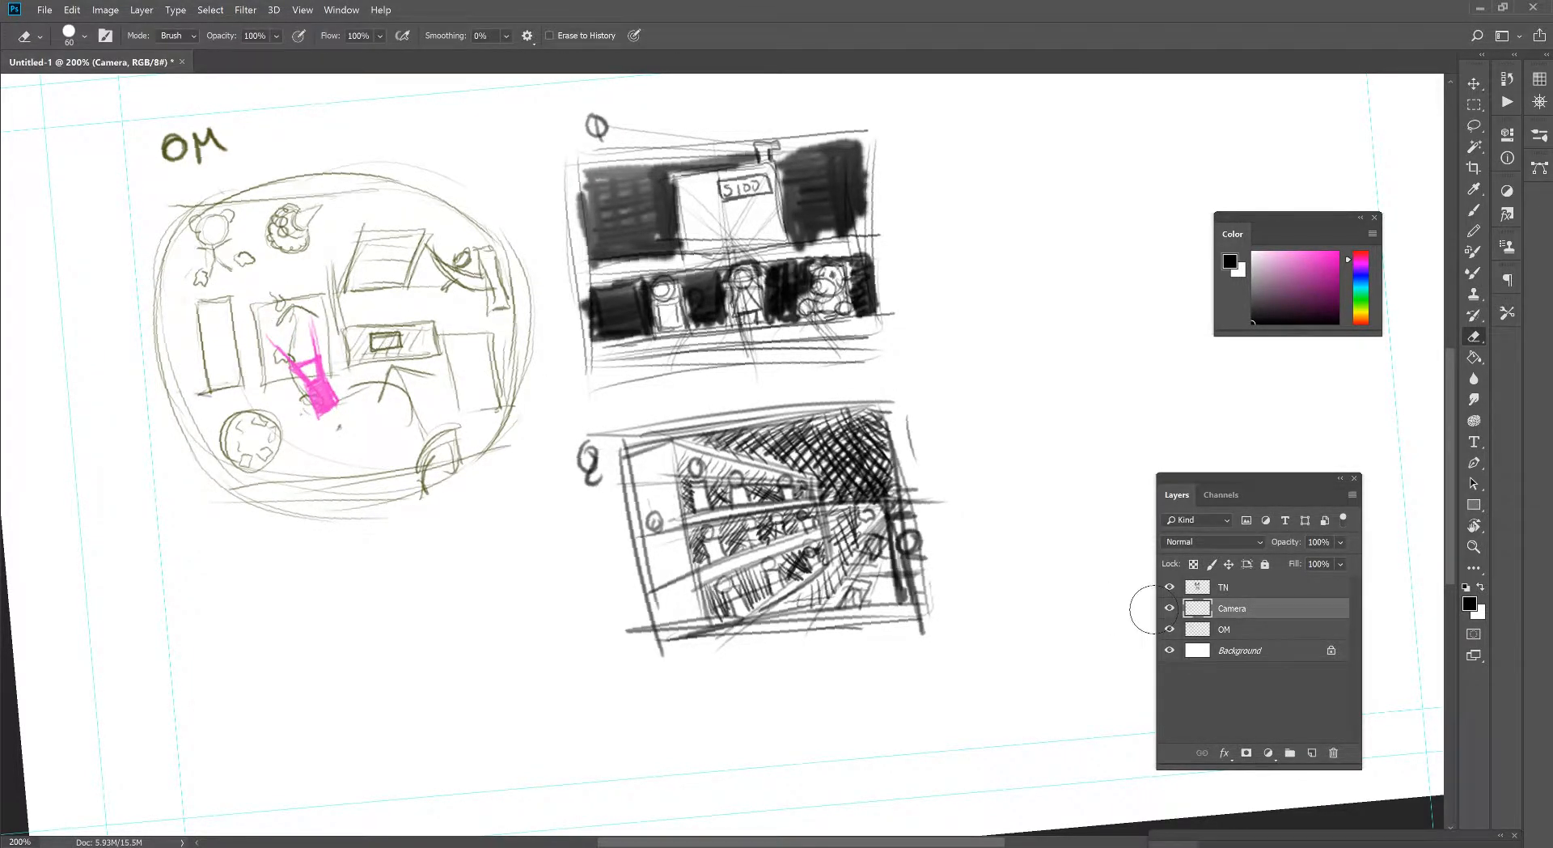
{"action": "left_click", "coordinate": [1237, 587]}
{"action": "left_click_drag", "start_coordinate": [618, 461], "coordinate": [637, 430]}
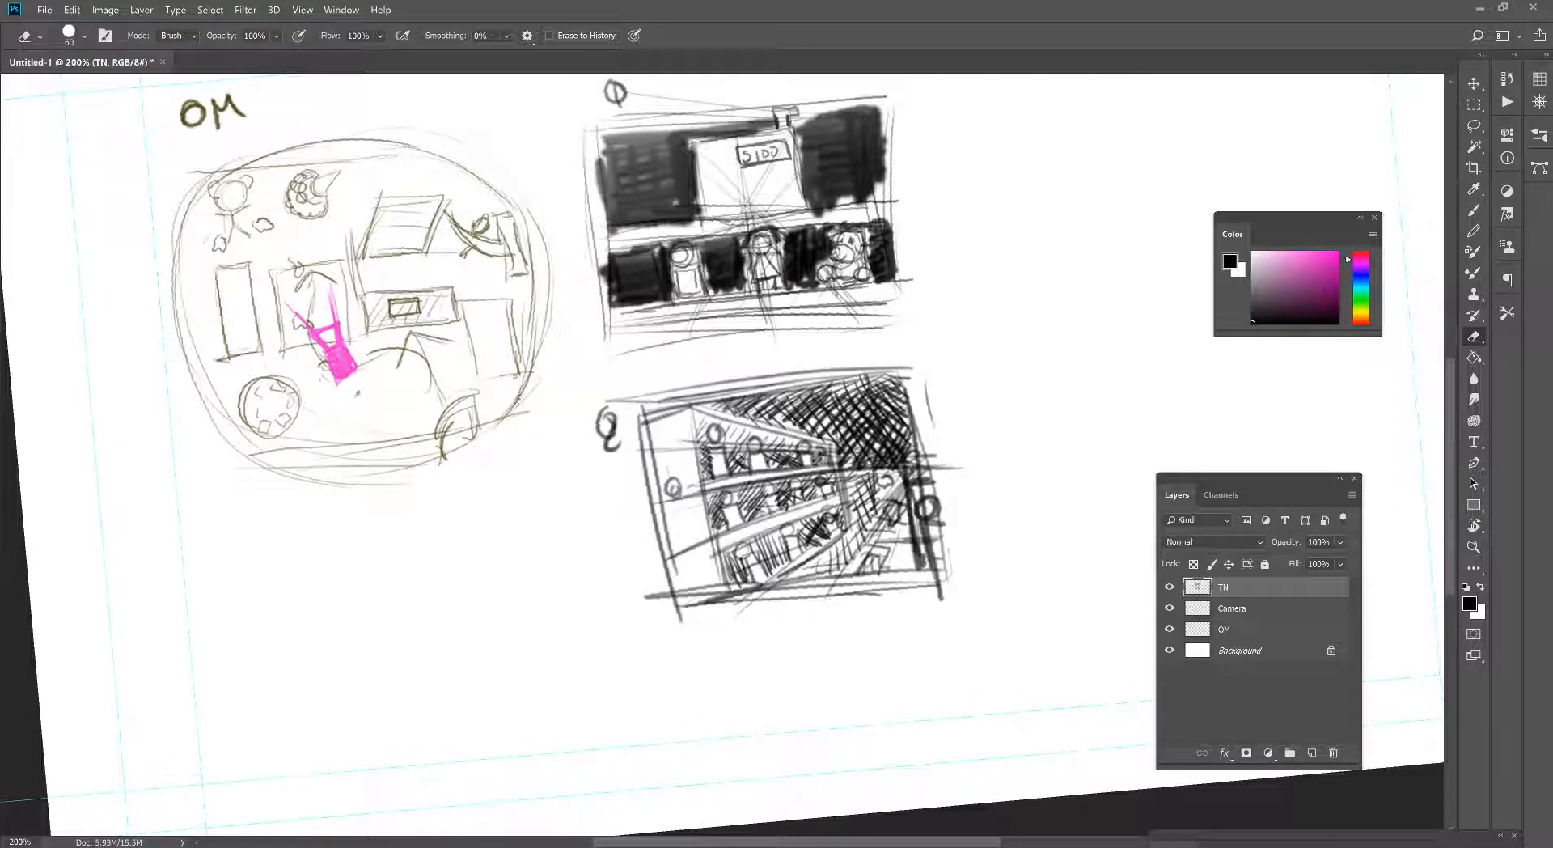
{"action": "key", "text": "b"}
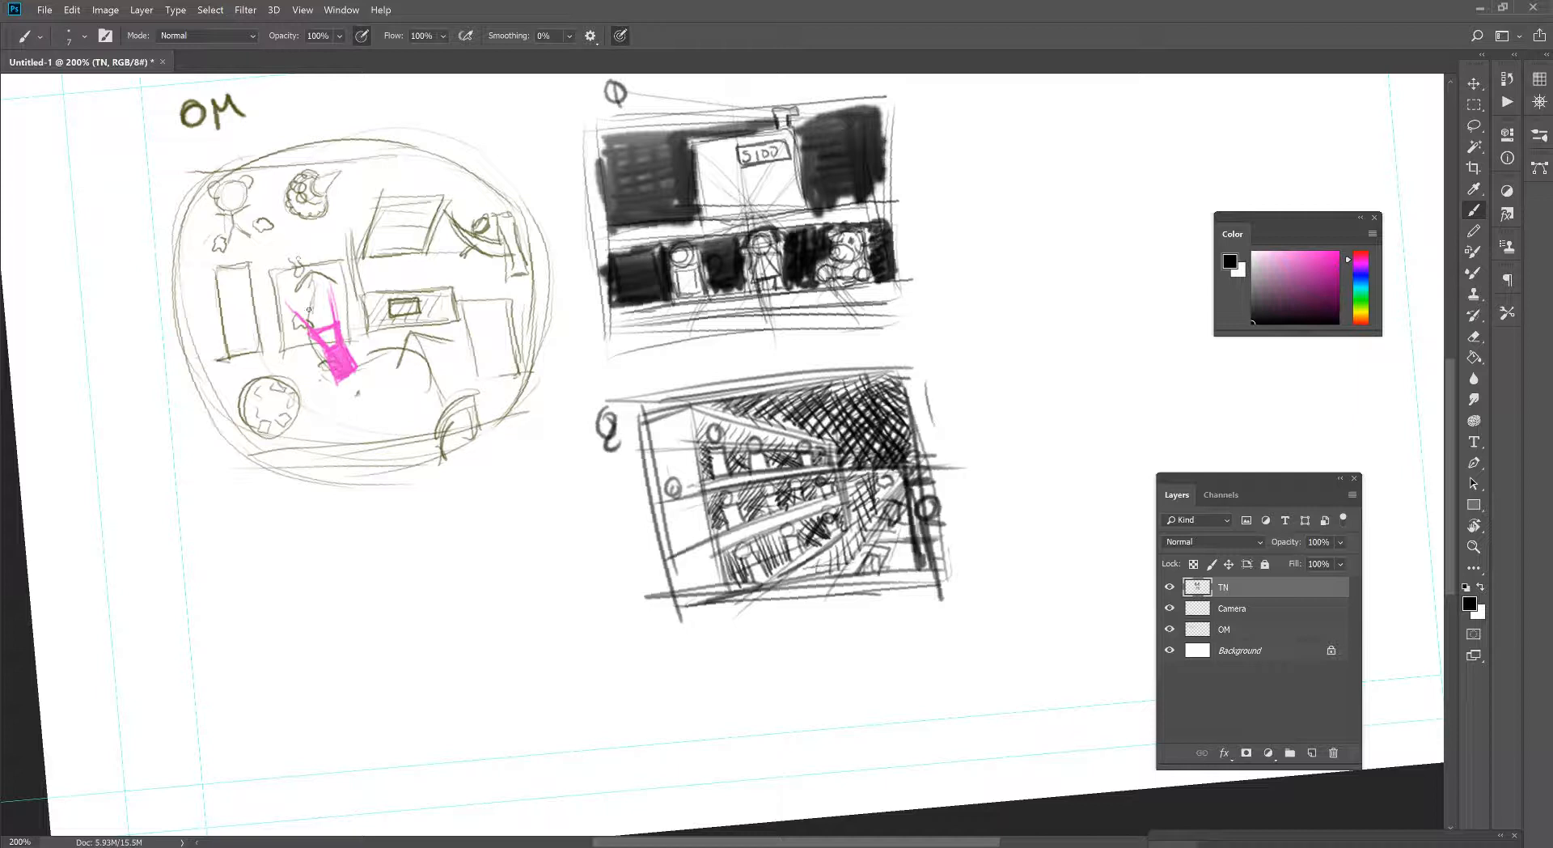
{"action": "left_click_drag", "start_coordinate": [153, 196], "coordinate": [306, 330]}
{"action": "left_click_drag", "start_coordinate": [207, 232], "coordinate": [331, 346]}
{"action": "left_click_drag", "start_coordinate": [310, 100], "coordinate": [341, 366]}
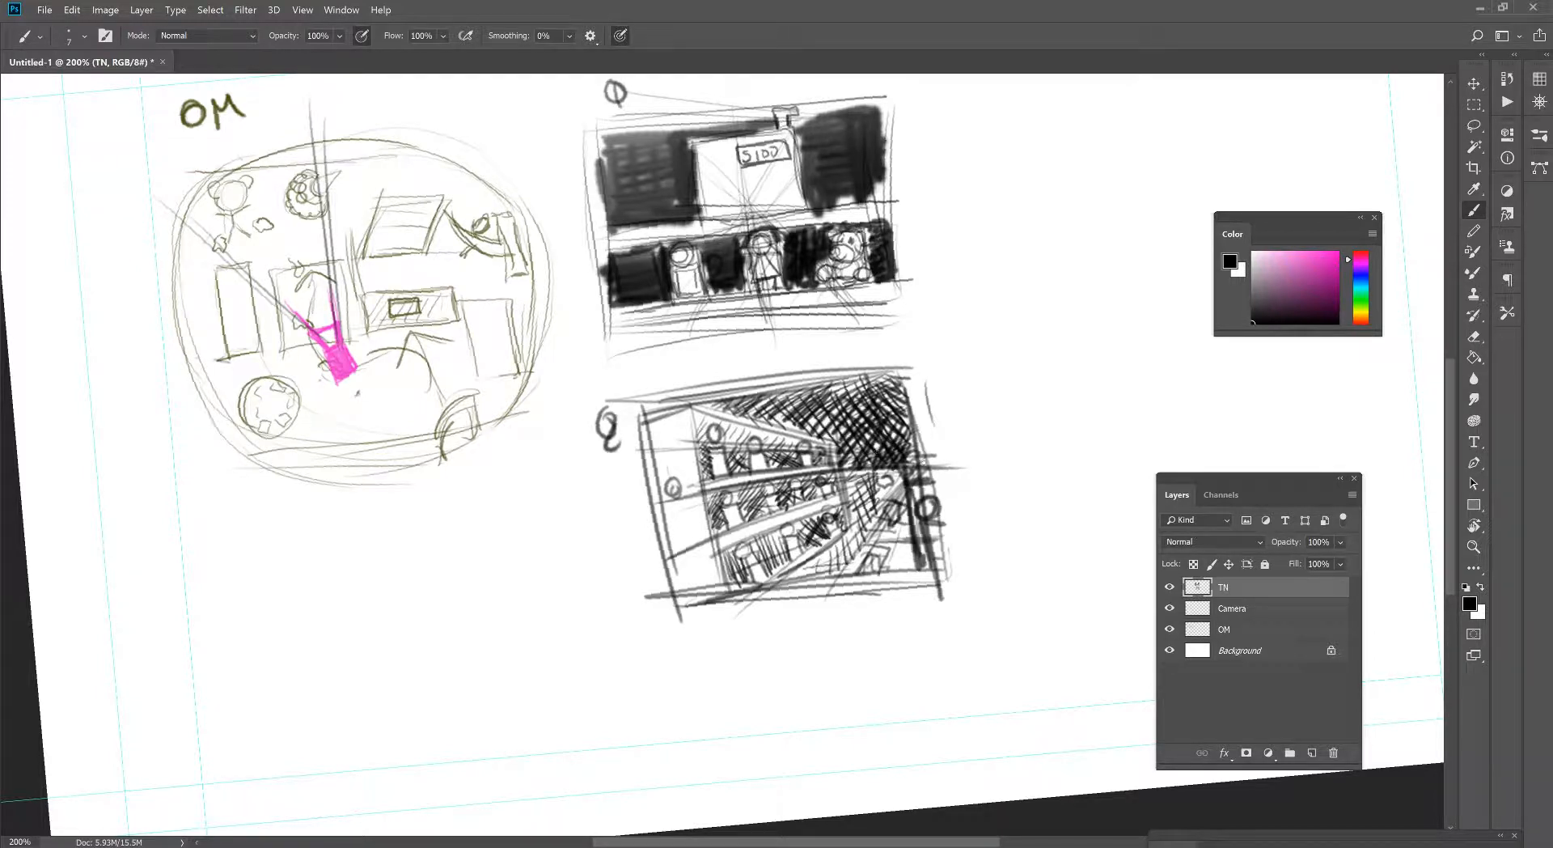
- Sketch the rectangular frame of a third thumbnail below the overhead map, with the canvas view rotated
{"action": "mouse_move", "coordinate": [498, 512]}
{"action": "left_mouse_down"}
{"action": "mouse_move", "coordinate": [439, 368]}
{"action": "mouse_move", "coordinate": [778, 427]}
{"action": "left_mouse_up"}
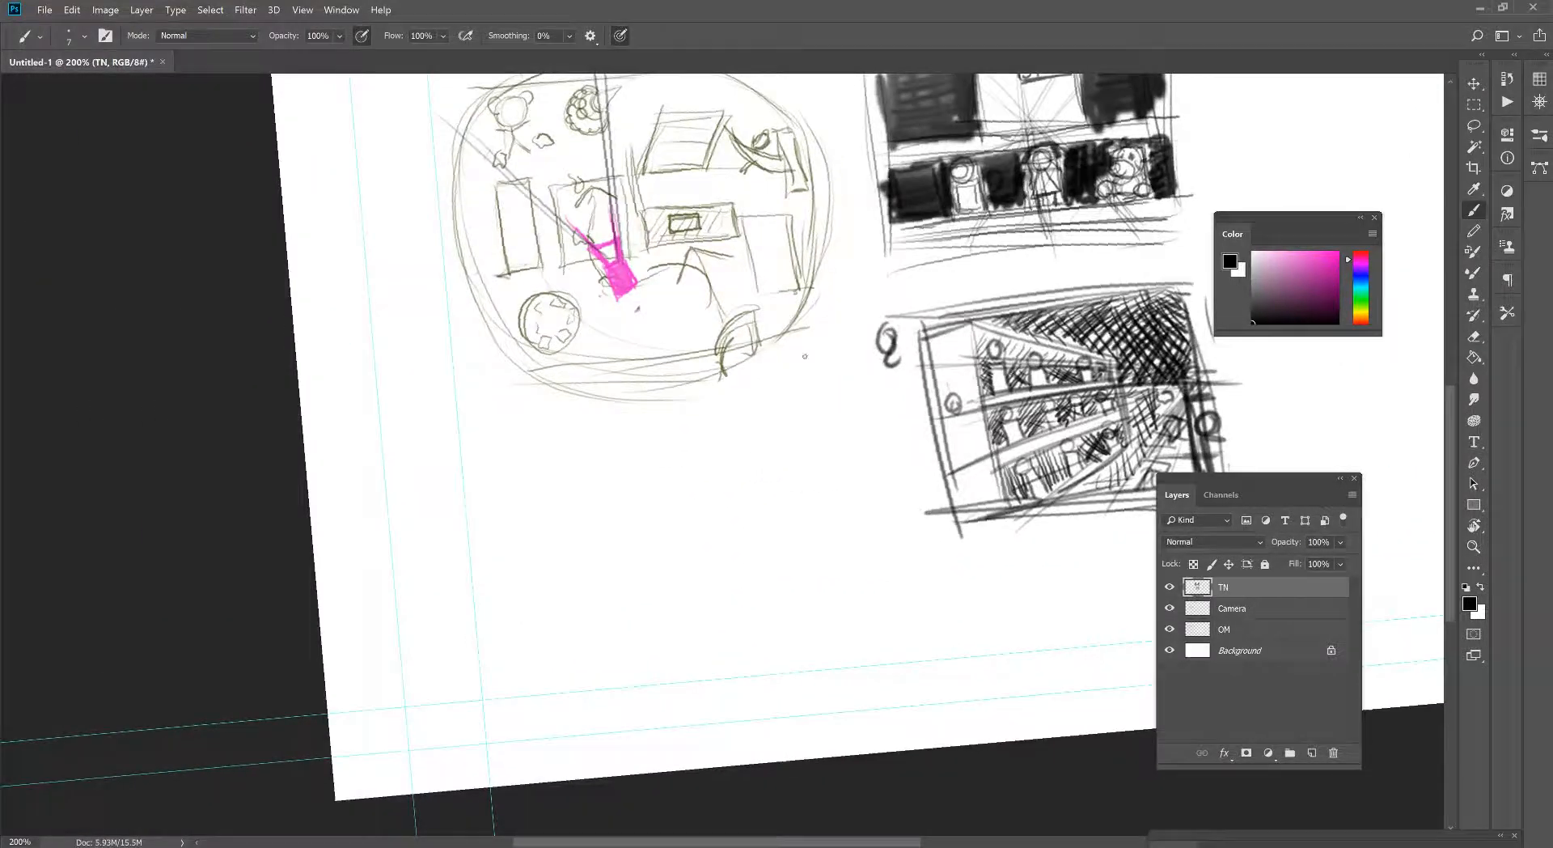
{"action": "key", "text": "r"}
{"action": "left_click_drag", "start_coordinate": [805, 356], "coordinate": [633, 467]}
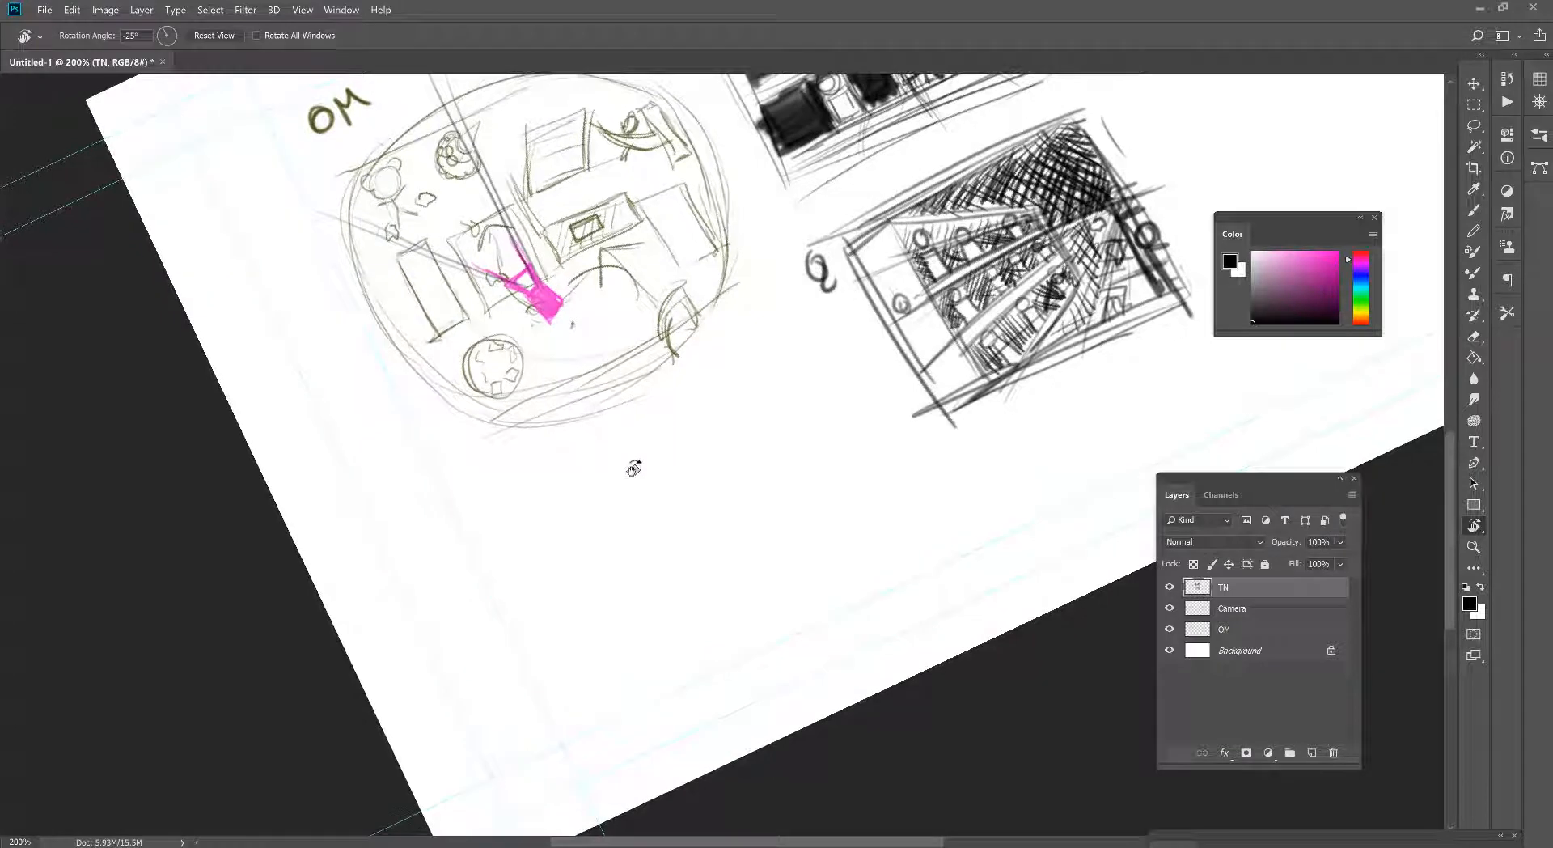
{"action": "key", "text": "b"}
{"action": "mouse_move", "coordinate": [508, 495]}
{"action": "left_mouse_down"}
{"action": "mouse_move", "coordinate": [819, 375]}
{"action": "mouse_move", "coordinate": [608, 695]}
{"action": "left_mouse_up"}
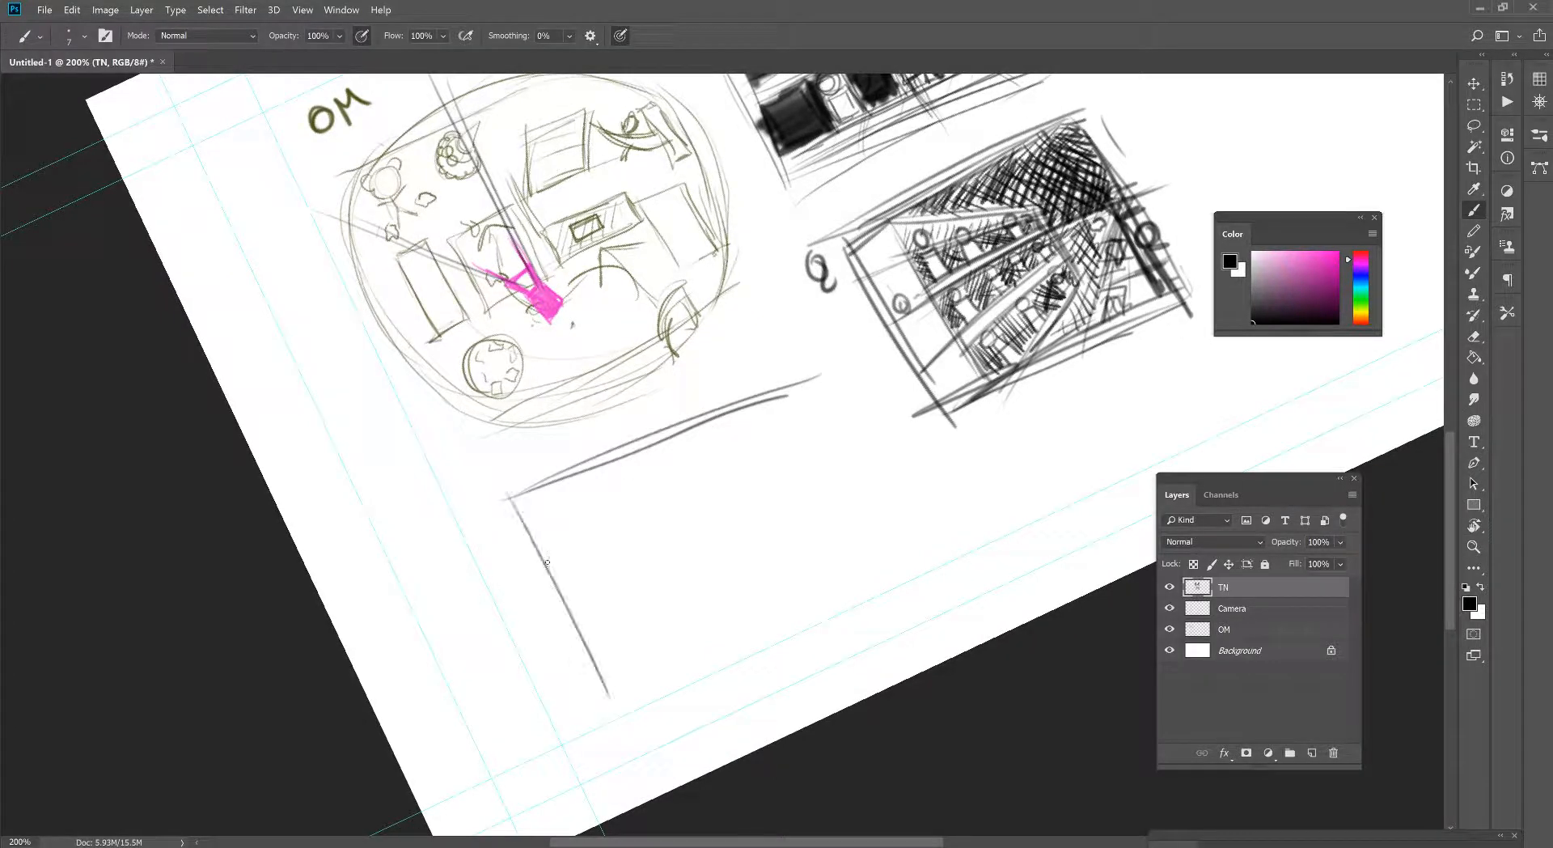
{"action": "left_click_drag", "start_coordinate": [549, 567], "coordinate": [612, 715]}
{"action": "left_click_drag", "start_coordinate": [617, 714], "coordinate": [892, 621]}
{"action": "left_click_drag", "start_coordinate": [786, 655], "coordinate": [942, 566]}
{"action": "mouse_move", "coordinate": [818, 369]}
{"action": "left_mouse_down"}
{"action": "mouse_move", "coordinate": [906, 581]}
{"action": "mouse_move", "coordinate": [884, 498]}
{"action": "left_mouse_up"}
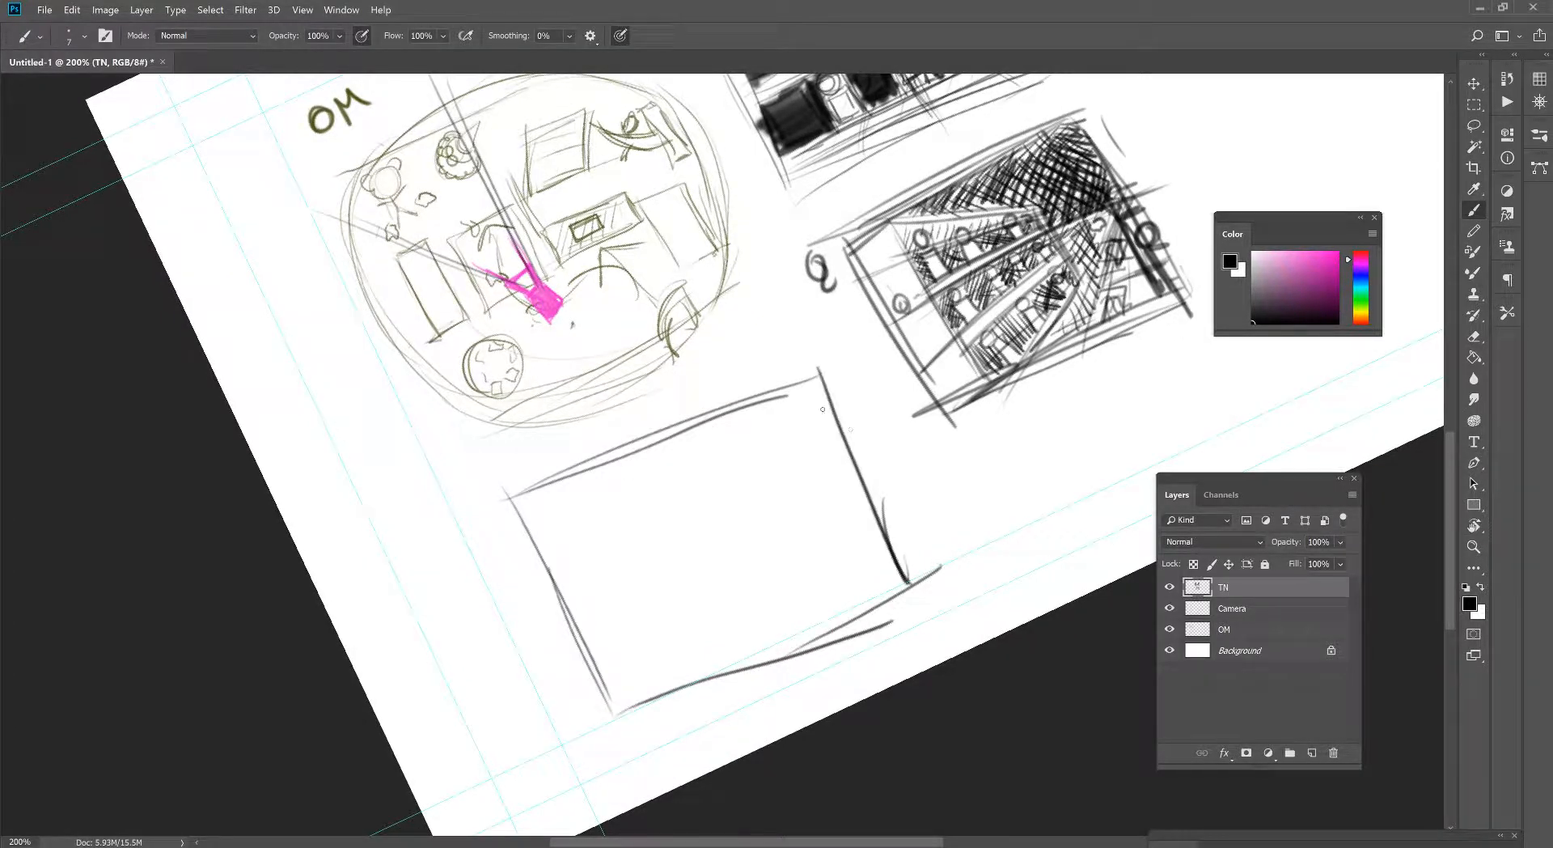
- Redraw the third thumbnail's top edge and draw horizon lines across its middle
{"action": "left_click_drag", "start_coordinate": [842, 405], "coordinate": [618, 453]}
{"action": "left_click_drag", "start_coordinate": [505, 496], "coordinate": [831, 363]}
{"action": "left_click_drag", "start_coordinate": [675, 445], "coordinate": [613, 402]}
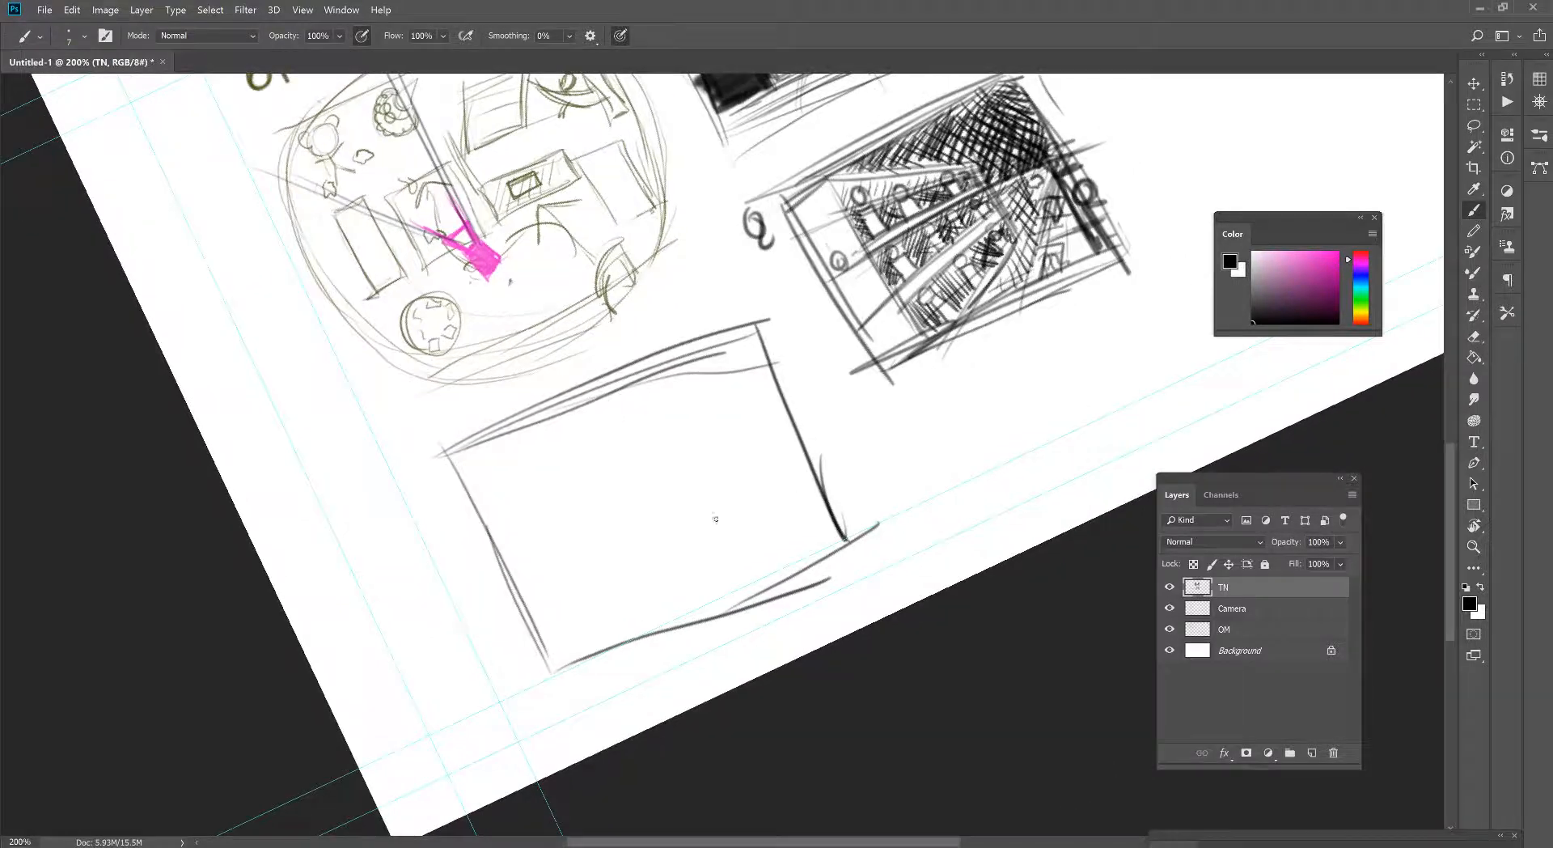
{"action": "mouse_move", "coordinate": [453, 558]}
{"action": "left_mouse_down"}
{"action": "mouse_move", "coordinate": [843, 435]}
{"action": "mouse_move", "coordinate": [658, 480]}
{"action": "mouse_move", "coordinate": [817, 424]}
{"action": "left_mouse_up"}
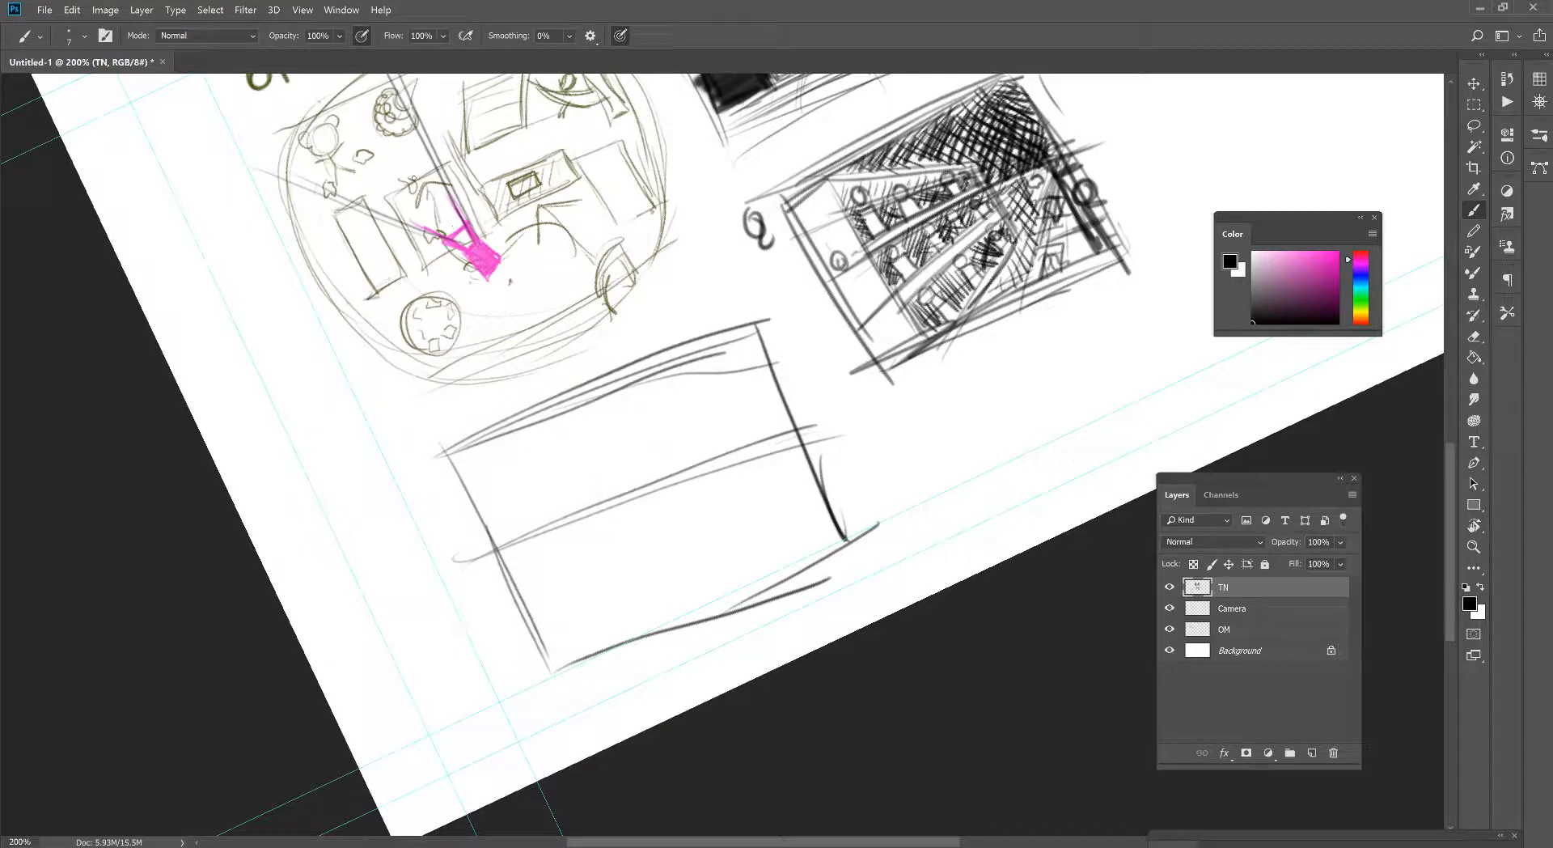
- Draw a hatched box around the scribbled round figure near the top of the overhead map
{"action": "scroll", "coordinate": [375, 137], "scroll_direction": "up", "scroll_amount": 3}
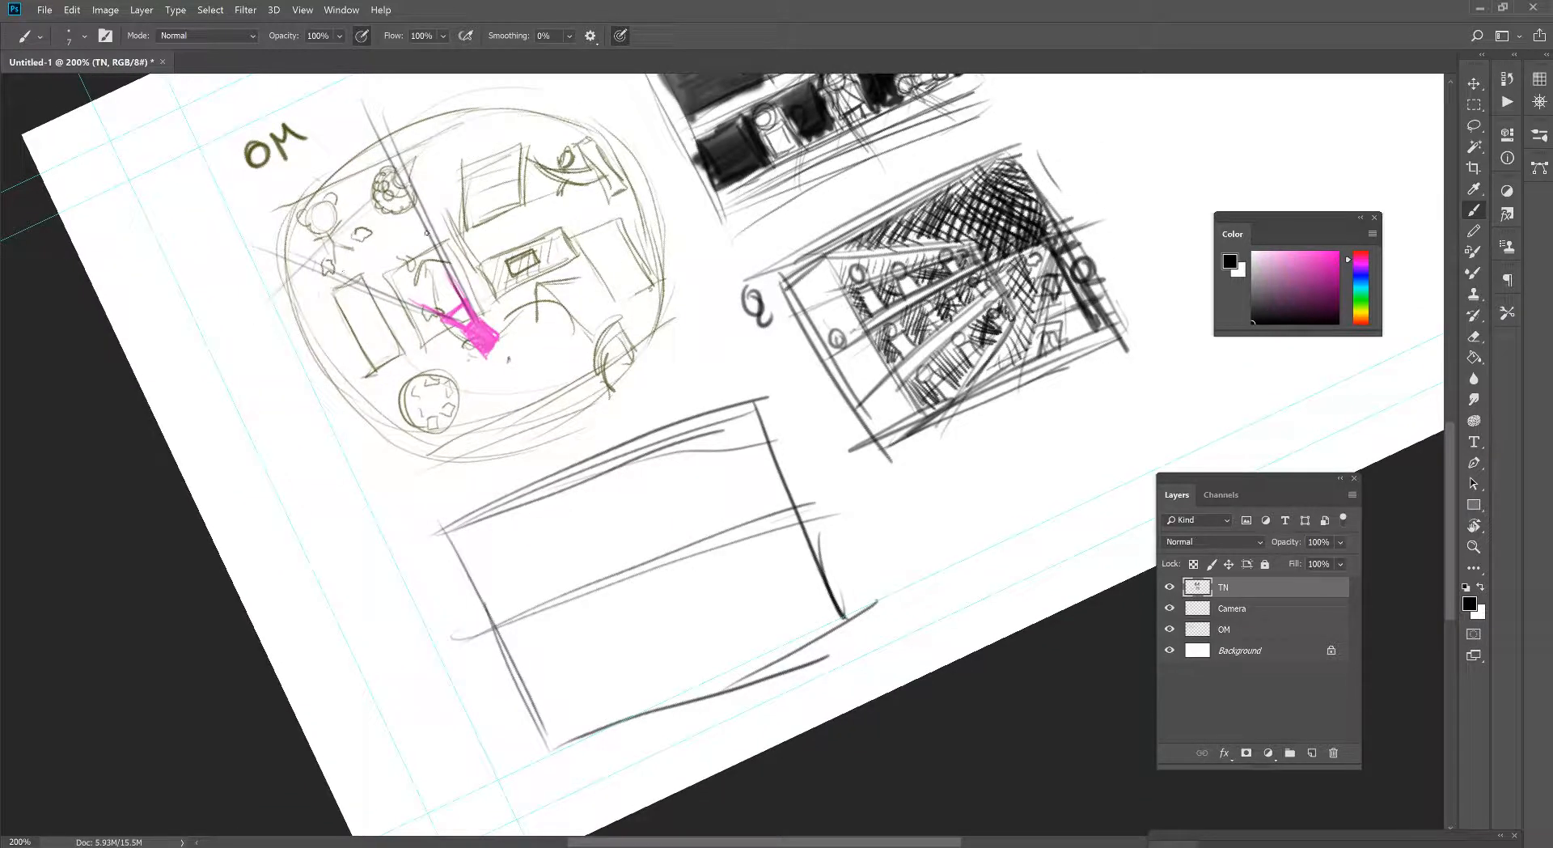
{"action": "mouse_move", "coordinate": [370, 179]}
{"action": "left_mouse_down"}
{"action": "mouse_move", "coordinate": [383, 222]}
{"action": "mouse_move", "coordinate": [430, 200]}
{"action": "mouse_move", "coordinate": [416, 154]}
{"action": "left_mouse_up"}
{"action": "mouse_move", "coordinate": [415, 154]}
{"action": "left_mouse_down"}
{"action": "mouse_move", "coordinate": [370, 174]}
{"action": "mouse_move", "coordinate": [388, 223]}
{"action": "mouse_move", "coordinate": [423, 169]}
{"action": "mouse_move", "coordinate": [387, 238]}
{"action": "left_mouse_up"}
{"action": "mouse_move", "coordinate": [399, 175]}
{"action": "left_mouse_down"}
{"action": "mouse_move", "coordinate": [426, 165]}
{"action": "mouse_move", "coordinate": [416, 207]}
{"action": "mouse_move", "coordinate": [409, 159]}
{"action": "left_mouse_up"}
{"action": "mouse_move", "coordinate": [401, 179]}
{"action": "left_mouse_down"}
{"action": "mouse_move", "coordinate": [378, 158]}
{"action": "mouse_move", "coordinate": [365, 191]}
{"action": "mouse_move", "coordinate": [419, 141]}
{"action": "mouse_move", "coordinate": [437, 178]}
{"action": "left_mouse_up"}
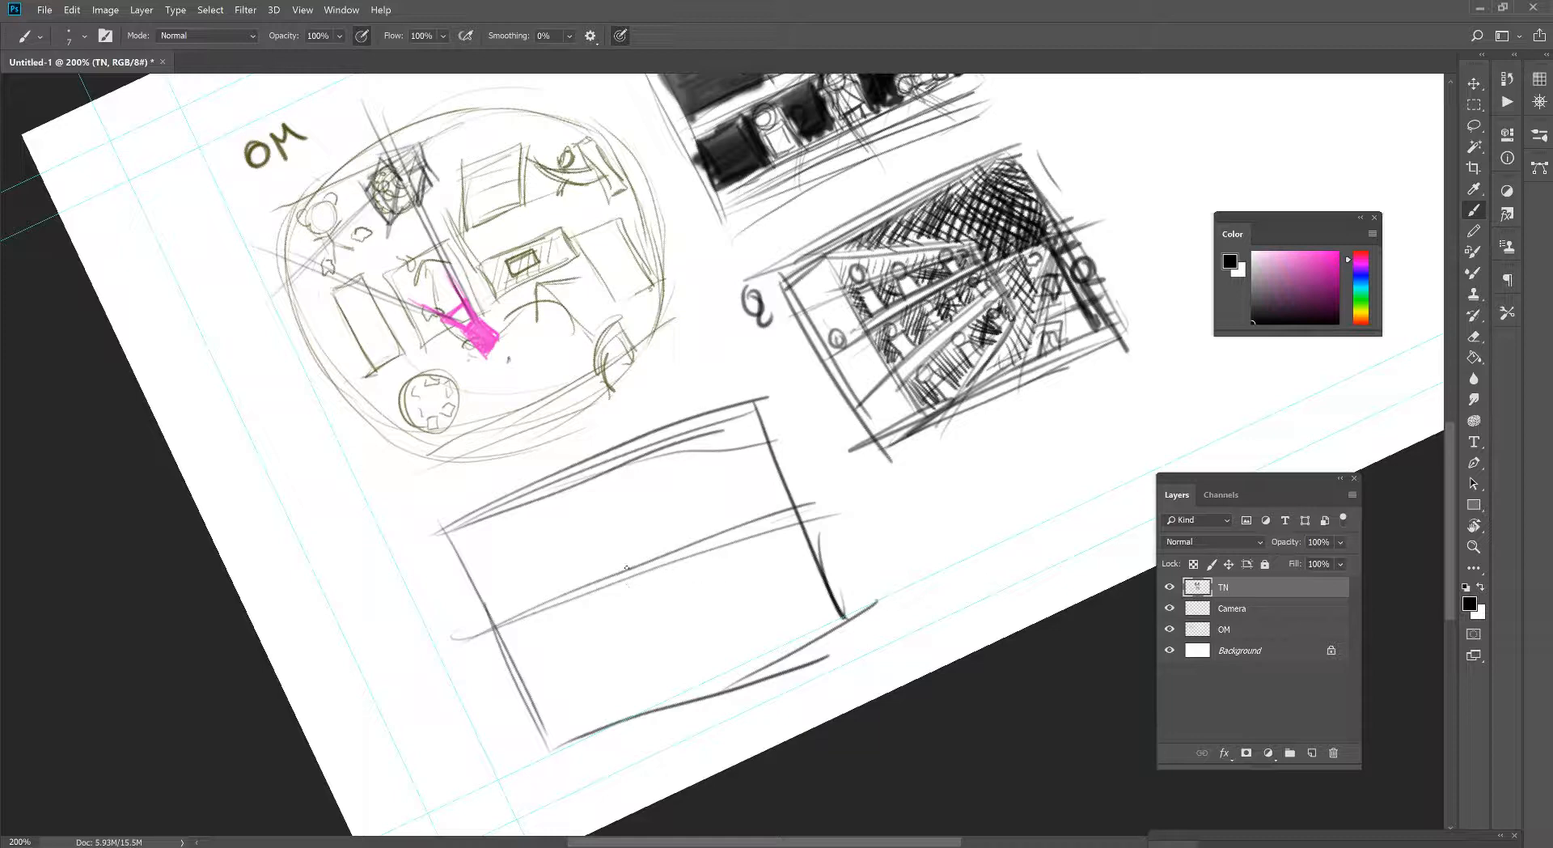
- Block in a tall box at the third thumbnail's right side, its near side converging to a marked vanishing point on the horizon
{"action": "left_click_drag", "start_coordinate": [647, 553], "coordinate": [760, 521]}
{"action": "left_click_drag", "start_coordinate": [705, 474], "coordinate": [738, 564]}
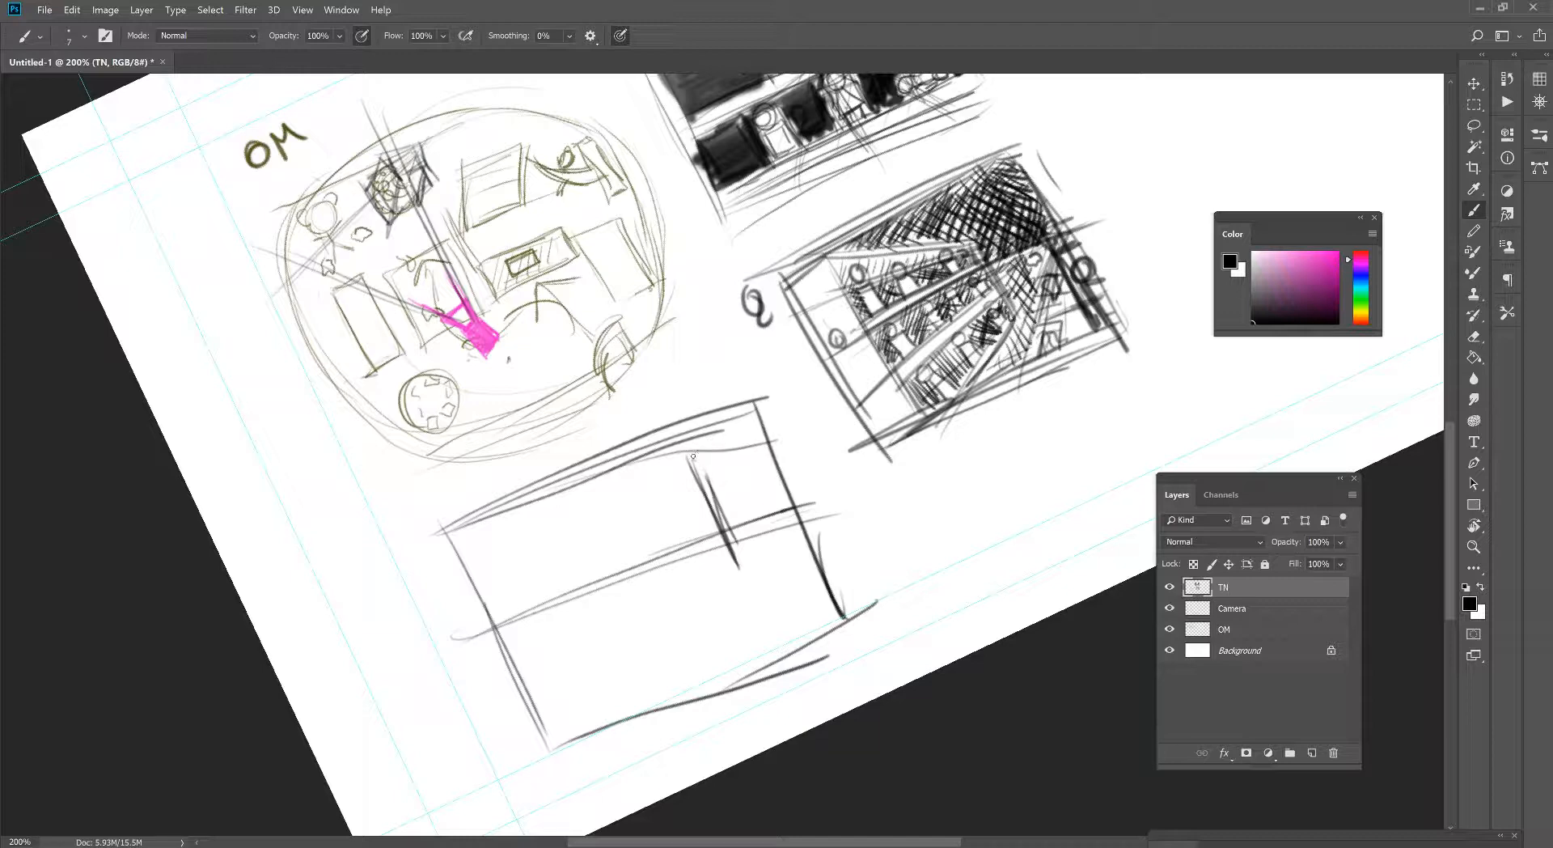
{"action": "left_click_drag", "start_coordinate": [693, 455], "coordinate": [738, 570]}
{"action": "left_click_drag", "start_coordinate": [685, 449], "coordinate": [650, 560]}
{"action": "left_click_drag", "start_coordinate": [753, 572], "coordinate": [653, 559]}
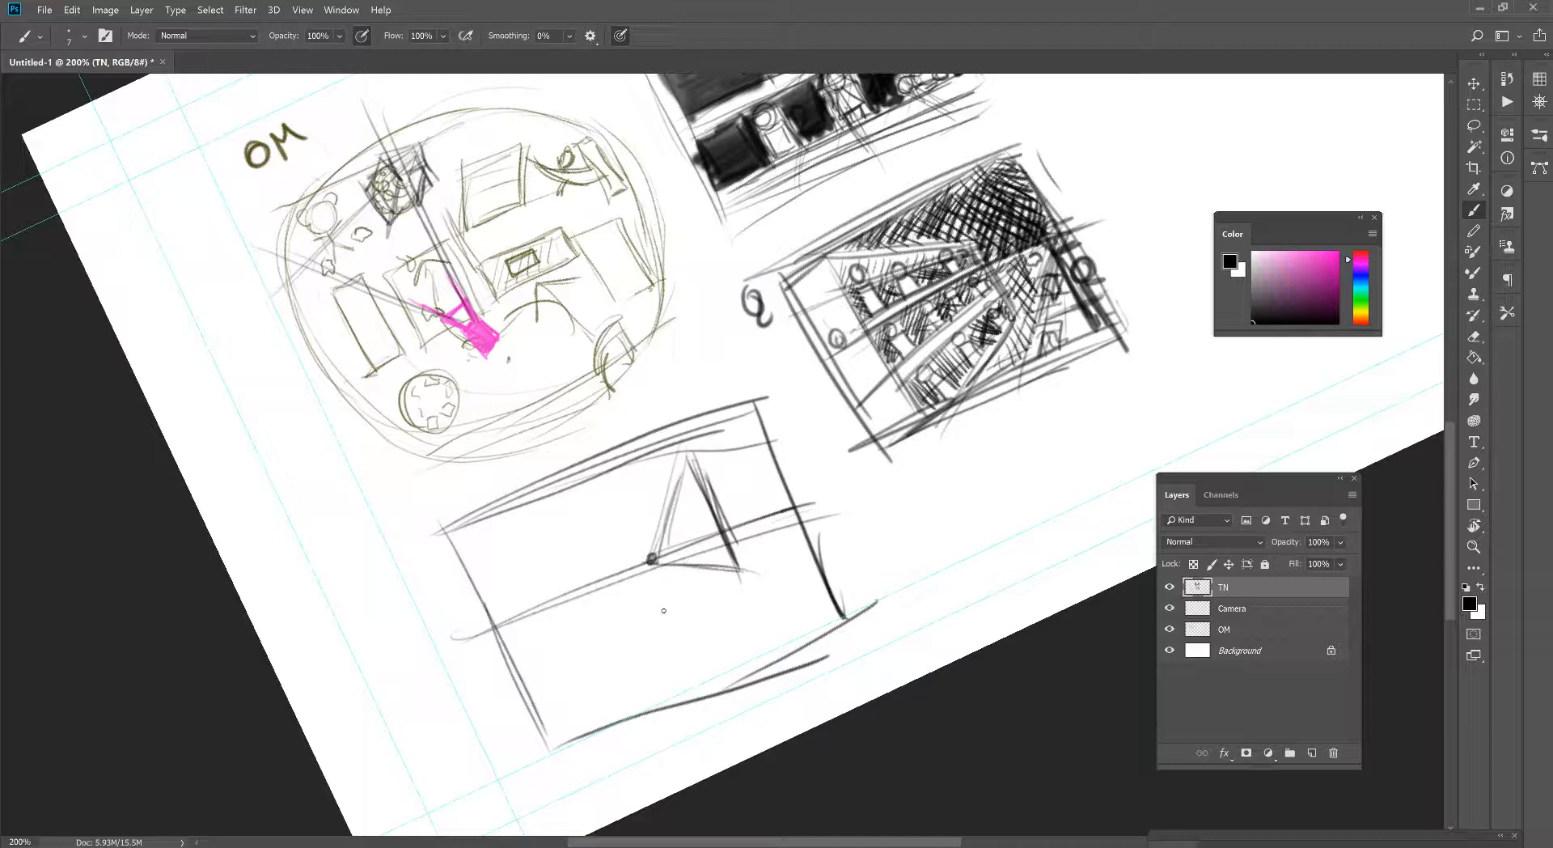
{"action": "mouse_move", "coordinate": [686, 454]}
{"action": "left_mouse_down"}
{"action": "mouse_move", "coordinate": [773, 429]}
{"action": "mouse_move", "coordinate": [777, 534]}
{"action": "left_mouse_up"}
{"action": "mouse_move", "coordinate": [756, 450]}
{"action": "left_mouse_down"}
{"action": "mouse_move", "coordinate": [788, 543]}
{"action": "mouse_move", "coordinate": [757, 568]}
{"action": "left_mouse_up"}
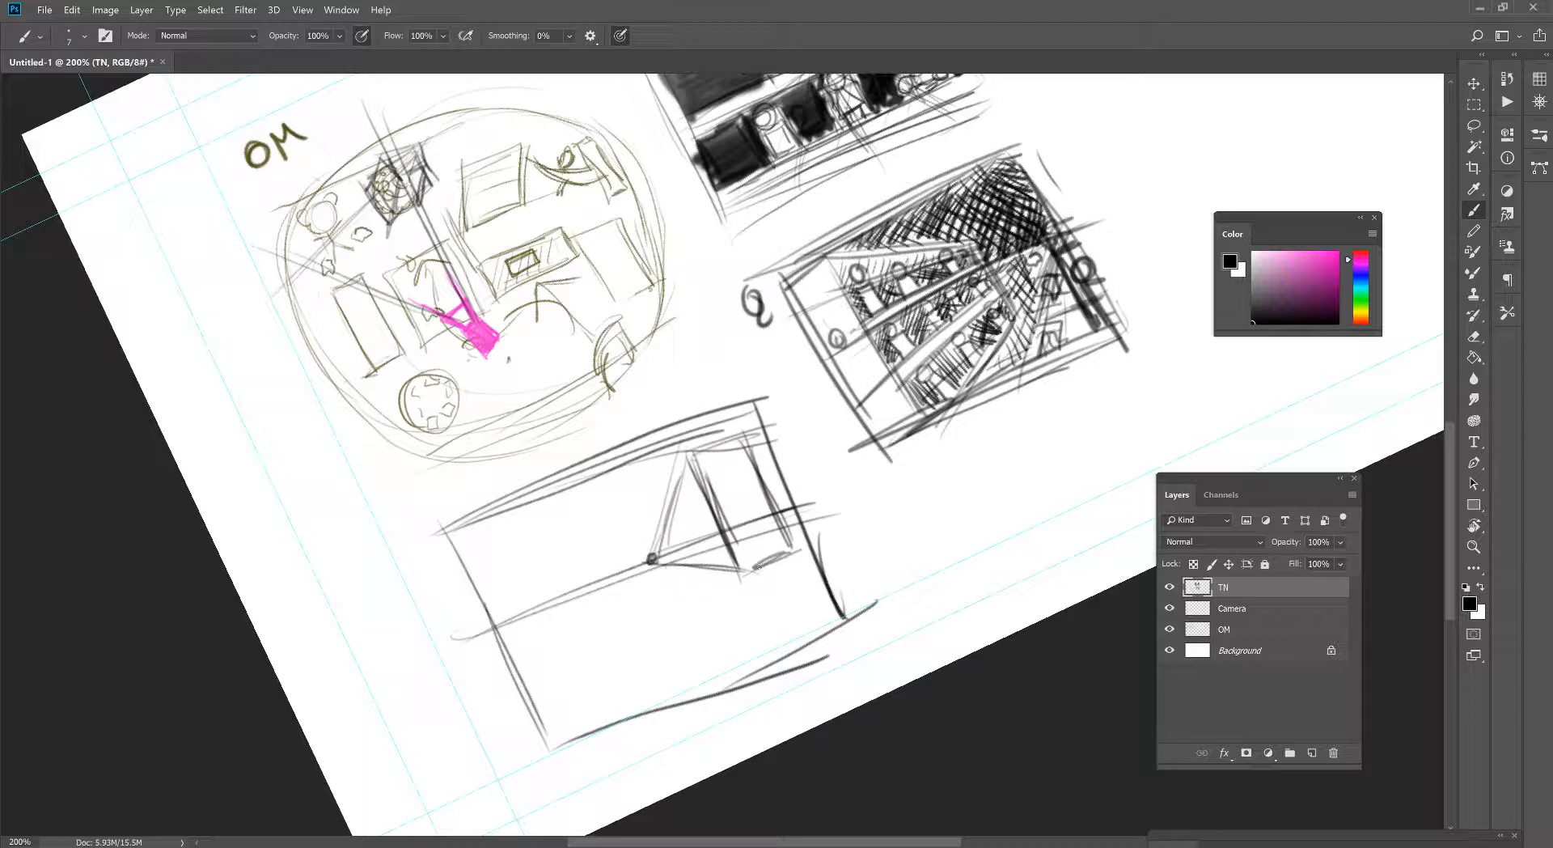
- Strengthen the tall box's converging side and extend its base lower with new bottom and right edges
{"action": "left_click_drag", "start_coordinate": [671, 491], "coordinate": [706, 570]}
{"action": "left_click_drag", "start_coordinate": [672, 494], "coordinate": [706, 570]}
{"action": "left_click_drag", "start_coordinate": [667, 483], "coordinate": [702, 436]}
{"action": "mouse_move", "coordinate": [673, 480]}
{"action": "left_mouse_down"}
{"action": "mouse_move", "coordinate": [693, 451]}
{"action": "mouse_move", "coordinate": [703, 555]}
{"action": "left_mouse_up"}
{"action": "left_click_drag", "start_coordinate": [719, 516], "coordinate": [736, 555]}
{"action": "left_click_drag", "start_coordinate": [735, 552], "coordinate": [766, 605]}
{"action": "mouse_move", "coordinate": [698, 535]}
{"action": "left_mouse_down"}
{"action": "mouse_move", "coordinate": [773, 595]}
{"action": "mouse_move", "coordinate": [759, 608]}
{"action": "left_mouse_up"}
{"action": "left_click_drag", "start_coordinate": [690, 560], "coordinate": [769, 611]}
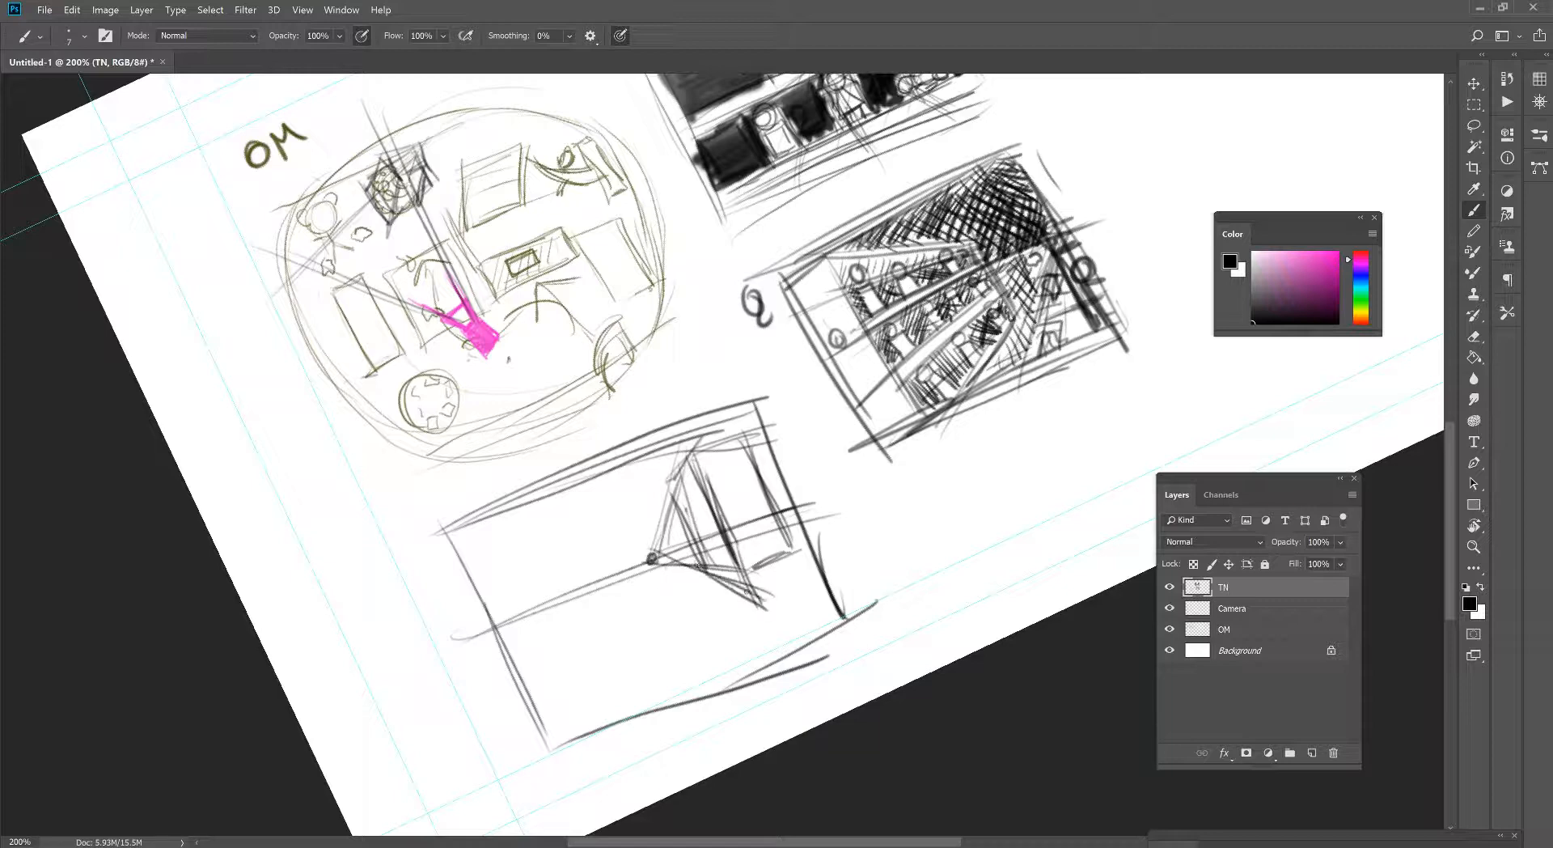
{"action": "mouse_move", "coordinate": [690, 534]}
{"action": "left_mouse_down"}
{"action": "mouse_move", "coordinate": [717, 586]}
{"action": "mouse_move", "coordinate": [768, 604]}
{"action": "left_mouse_up"}
{"action": "left_click_drag", "start_coordinate": [769, 594], "coordinate": [812, 576]}
{"action": "left_click_drag", "start_coordinate": [789, 506], "coordinate": [812, 582]}
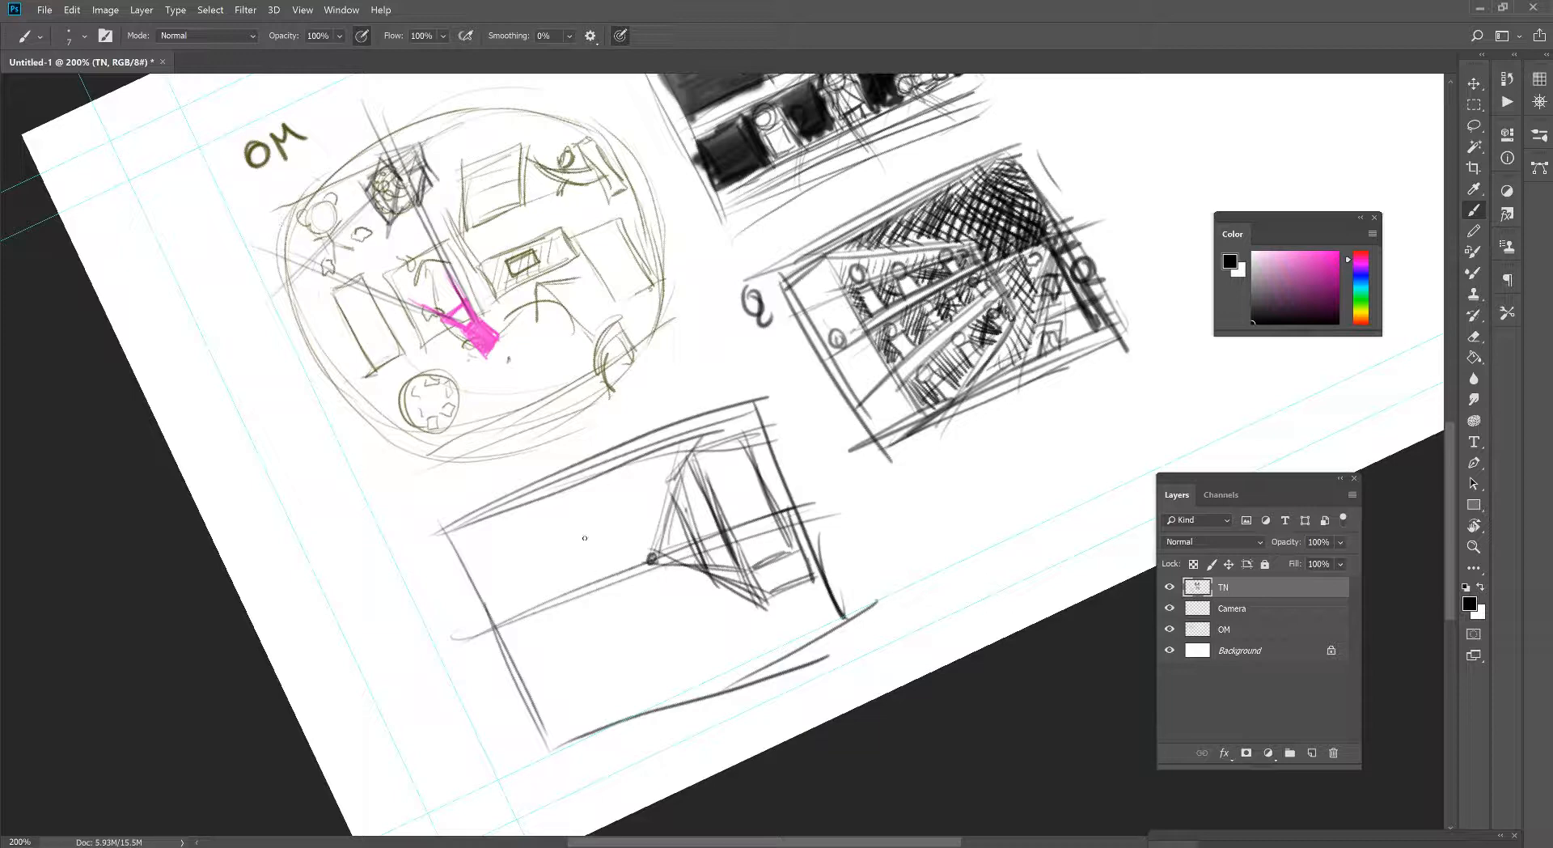
- Draw a heavy line just above the horizon's left half and a short shelf mark on the tall box's right edge
{"action": "mouse_move", "coordinate": [495, 602]}
{"action": "left_mouse_down"}
{"action": "mouse_move", "coordinate": [684, 518]}
{"action": "mouse_move", "coordinate": [631, 542]}
{"action": "left_mouse_up"}
{"action": "left_click_drag", "start_coordinate": [640, 540], "coordinate": [667, 527]}
{"action": "left_click_drag", "start_coordinate": [757, 481], "coordinate": [786, 490]}
{"action": "left_click_drag", "start_coordinate": [777, 479], "coordinate": [789, 498]}
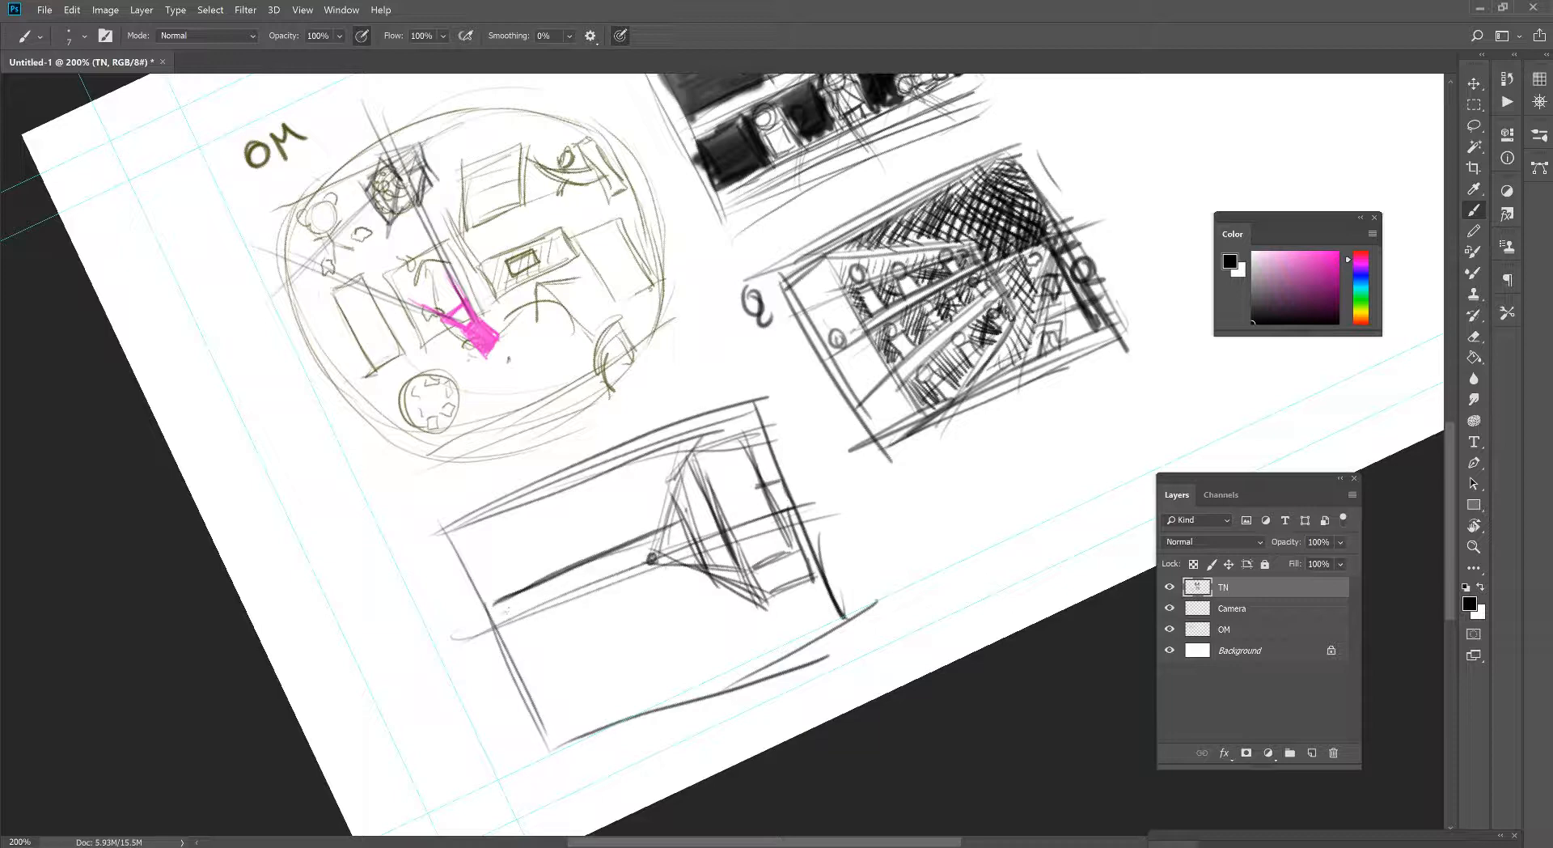
{"action": "left_click_drag", "start_coordinate": [511, 597], "coordinate": [594, 550]}
{"action": "left_click_drag", "start_coordinate": [489, 639], "coordinate": [645, 531]}
{"action": "mouse_move", "coordinate": [508, 602]}
{"action": "left_mouse_down"}
{"action": "mouse_move", "coordinate": [675, 520]}
{"action": "mouse_move", "coordinate": [590, 548]}
{"action": "left_mouse_up"}
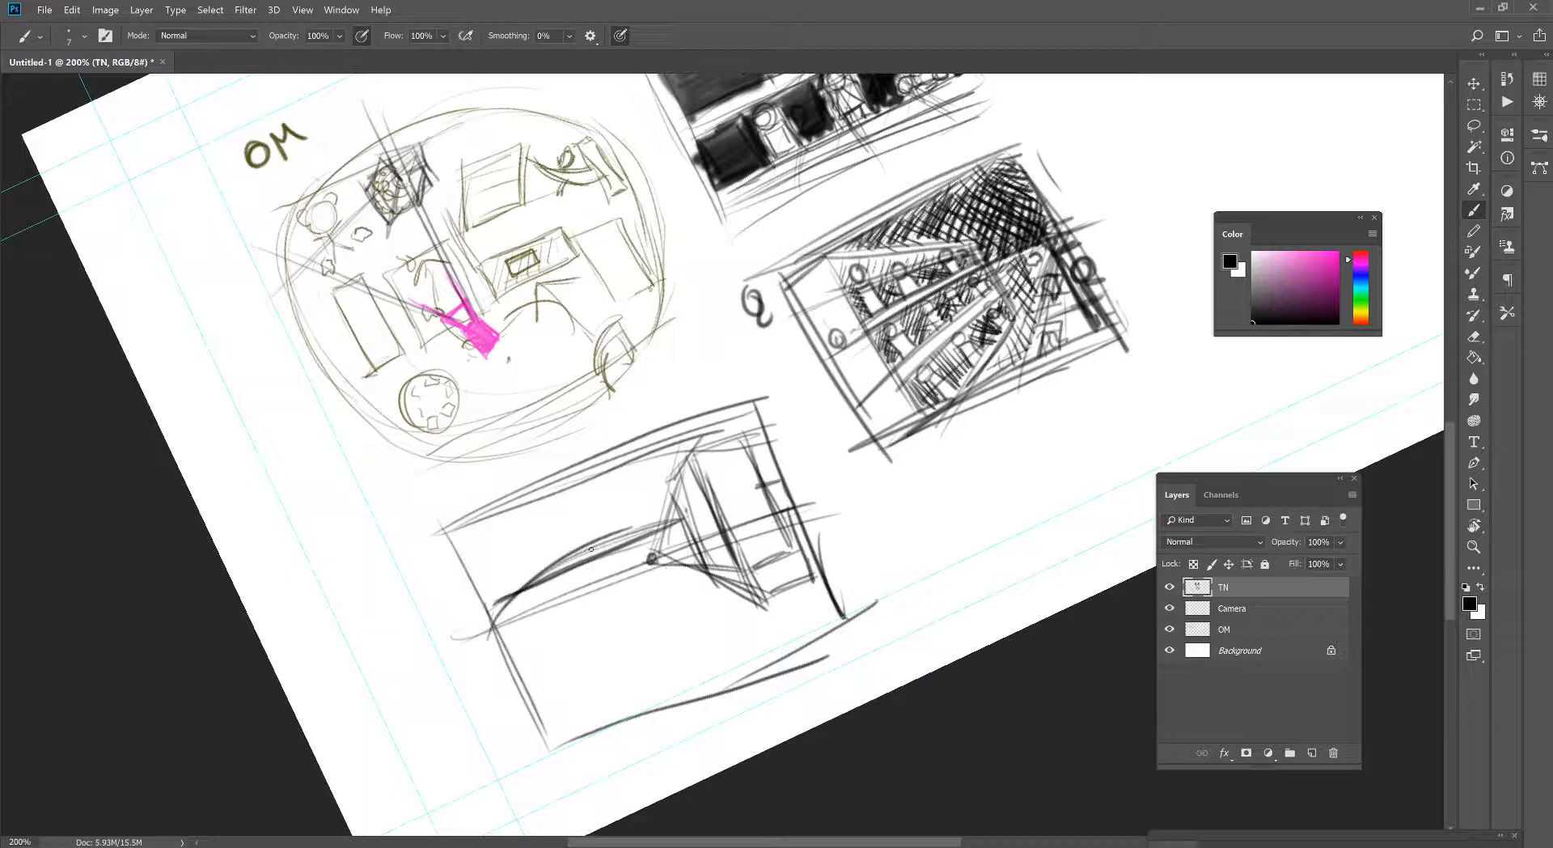
{"action": "key", "text": "ctrl+z"}
{"action": "key", "text": "ctrl+z"}
{"action": "key", "text": "ctrl+z"}
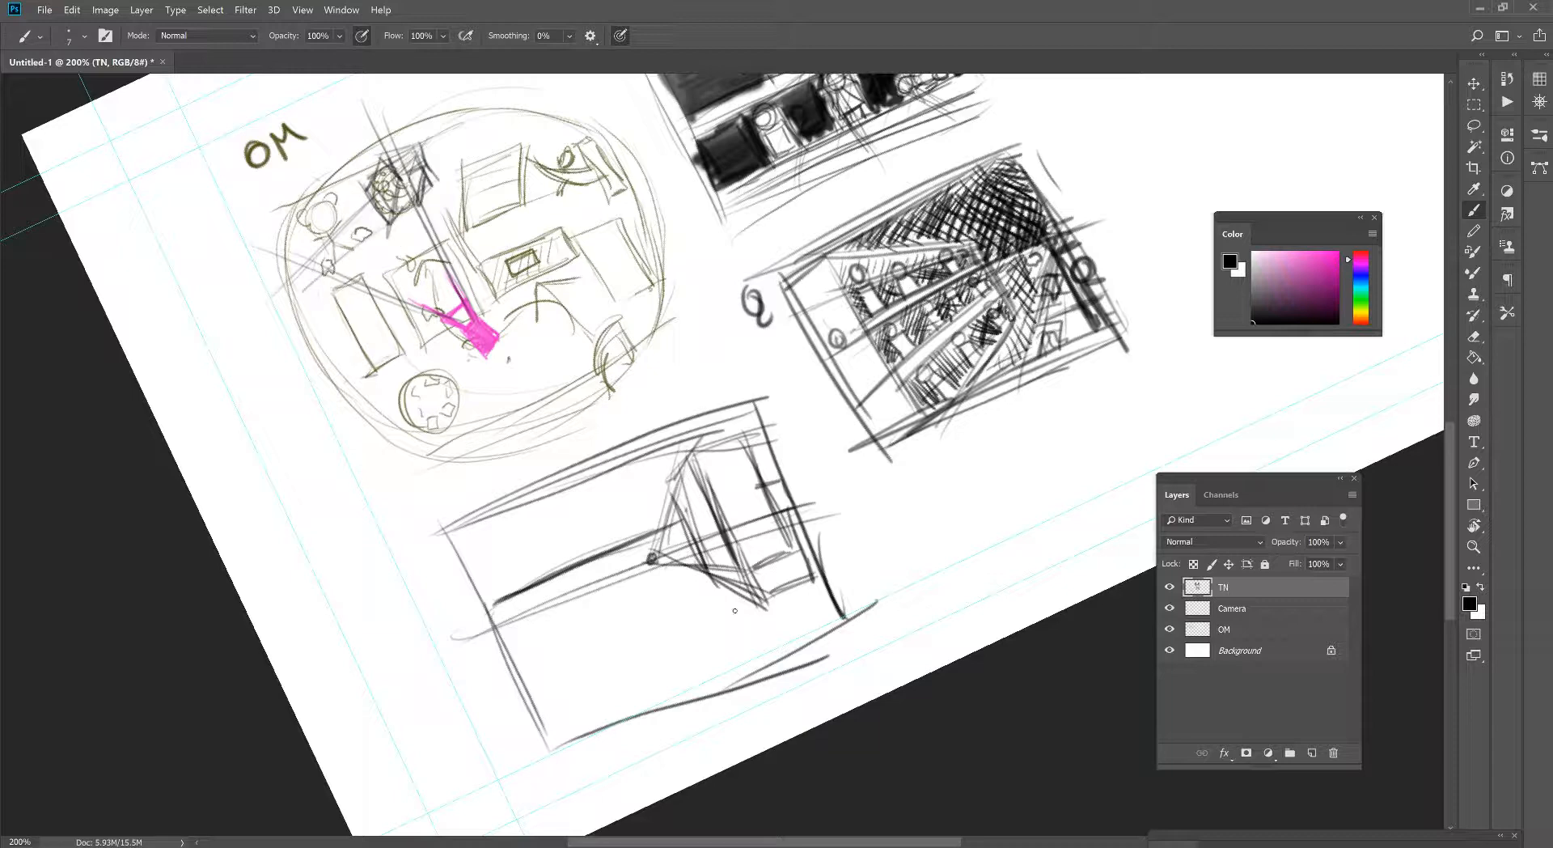
- Rough in a shelf block at the third thumbnail's lower left with lines fanning down from the horizon's vanishing point
{"action": "mouse_move", "coordinate": [618, 661]}
{"action": "left_mouse_down"}
{"action": "mouse_move", "coordinate": [598, 671]}
{"action": "mouse_move", "coordinate": [657, 649]}
{"action": "left_mouse_up"}
{"action": "mouse_move", "coordinate": [652, 558]}
{"action": "left_mouse_down"}
{"action": "mouse_move", "coordinate": [644, 657]}
{"action": "mouse_move", "coordinate": [611, 611]}
{"action": "mouse_move", "coordinate": [549, 694]}
{"action": "mouse_move", "coordinate": [567, 682]}
{"action": "left_mouse_up"}
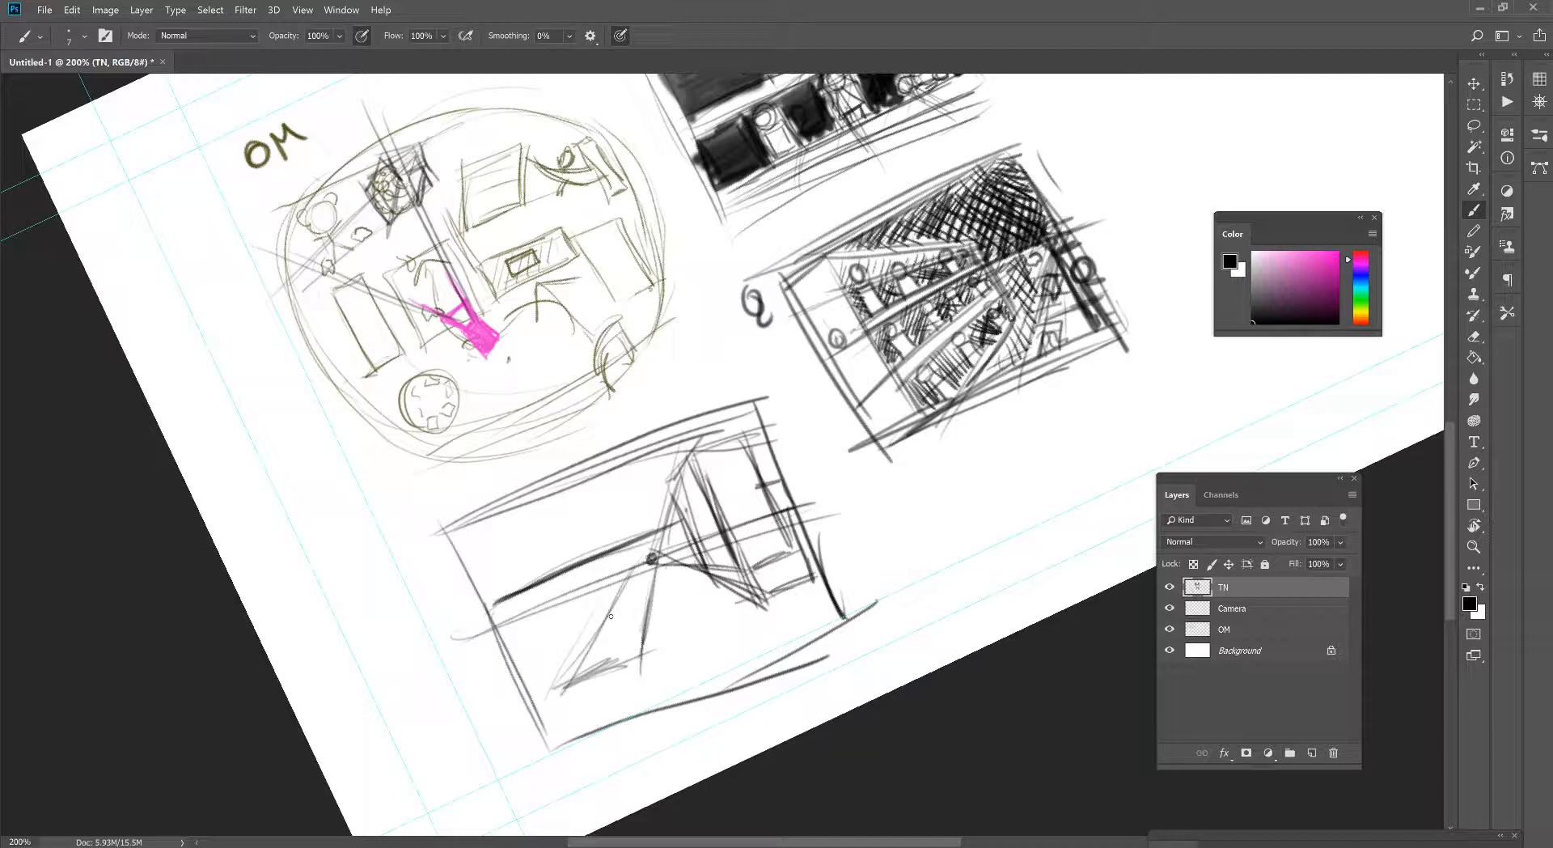
{"action": "left_click_drag", "start_coordinate": [598, 619], "coordinate": [631, 604]}
- Mark a second vanishing point on the map's left edge and the thumbnail's left edge, and draw the shelf block's converging sides
{"action": "left_click_drag", "start_coordinate": [295, 265], "coordinate": [298, 267]}
{"action": "left_click", "coordinate": [489, 626]}
{"action": "left_click_drag", "start_coordinate": [488, 622], "coordinate": [621, 700]}
{"action": "mouse_move", "coordinate": [617, 659]}
{"action": "left_mouse_down"}
{"action": "mouse_move", "coordinate": [649, 645]}
{"action": "mouse_move", "coordinate": [648, 571]}
{"action": "left_mouse_up"}
{"action": "left_click_drag", "start_coordinate": [647, 635], "coordinate": [646, 564]}
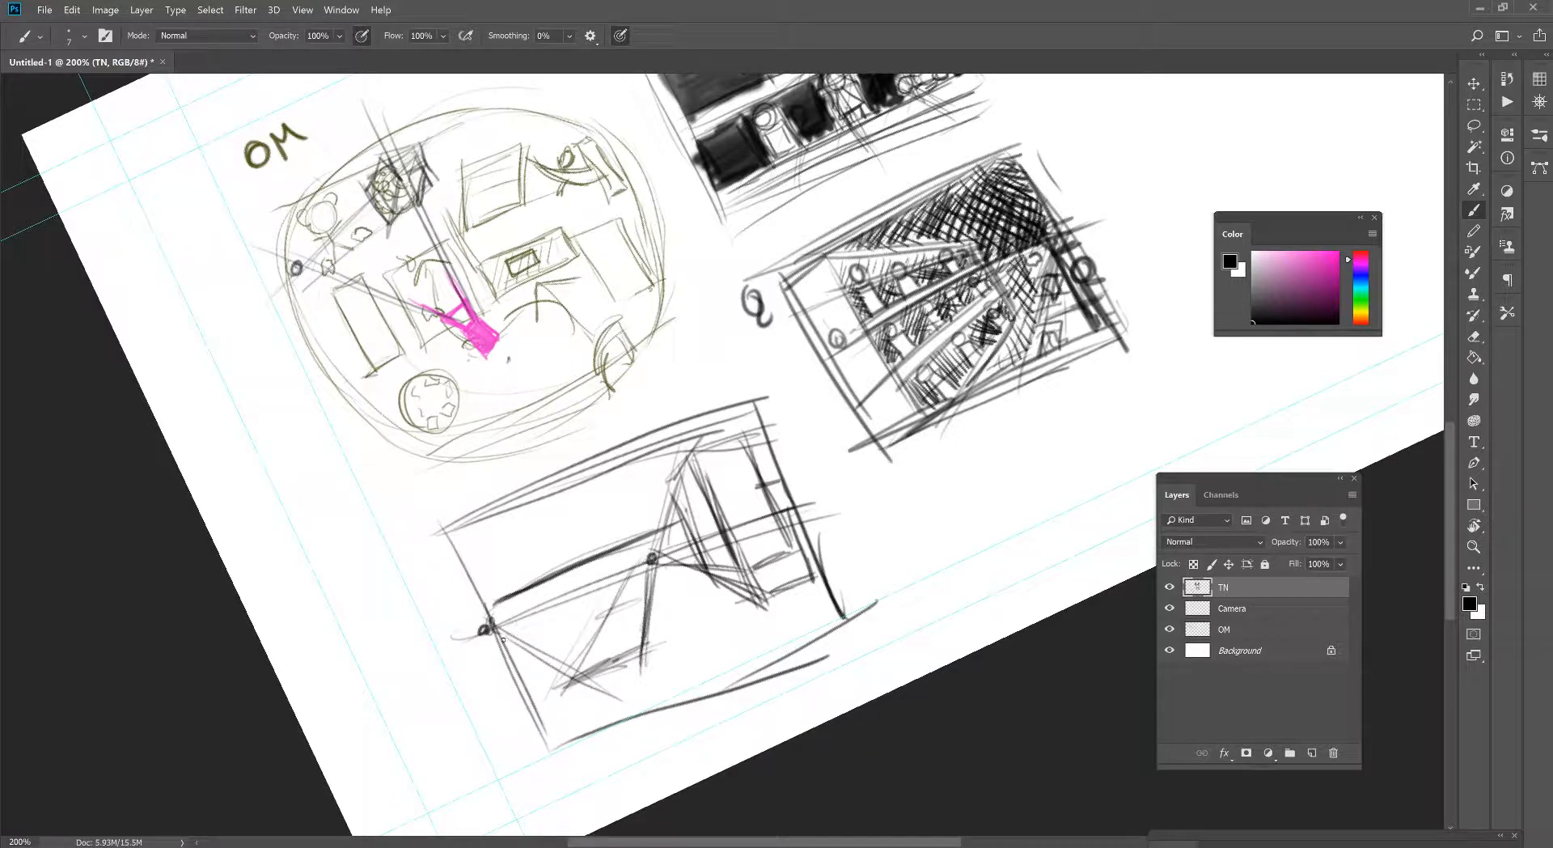
- Reinforce the shelf block's top lines below the horizon and its right edge below the central vanishing point
{"action": "mouse_move", "coordinate": [520, 632]}
{"action": "left_mouse_down"}
{"action": "mouse_move", "coordinate": [647, 572]}
{"action": "mouse_move", "coordinate": [584, 694]}
{"action": "mouse_move", "coordinate": [657, 631]}
{"action": "left_mouse_up"}
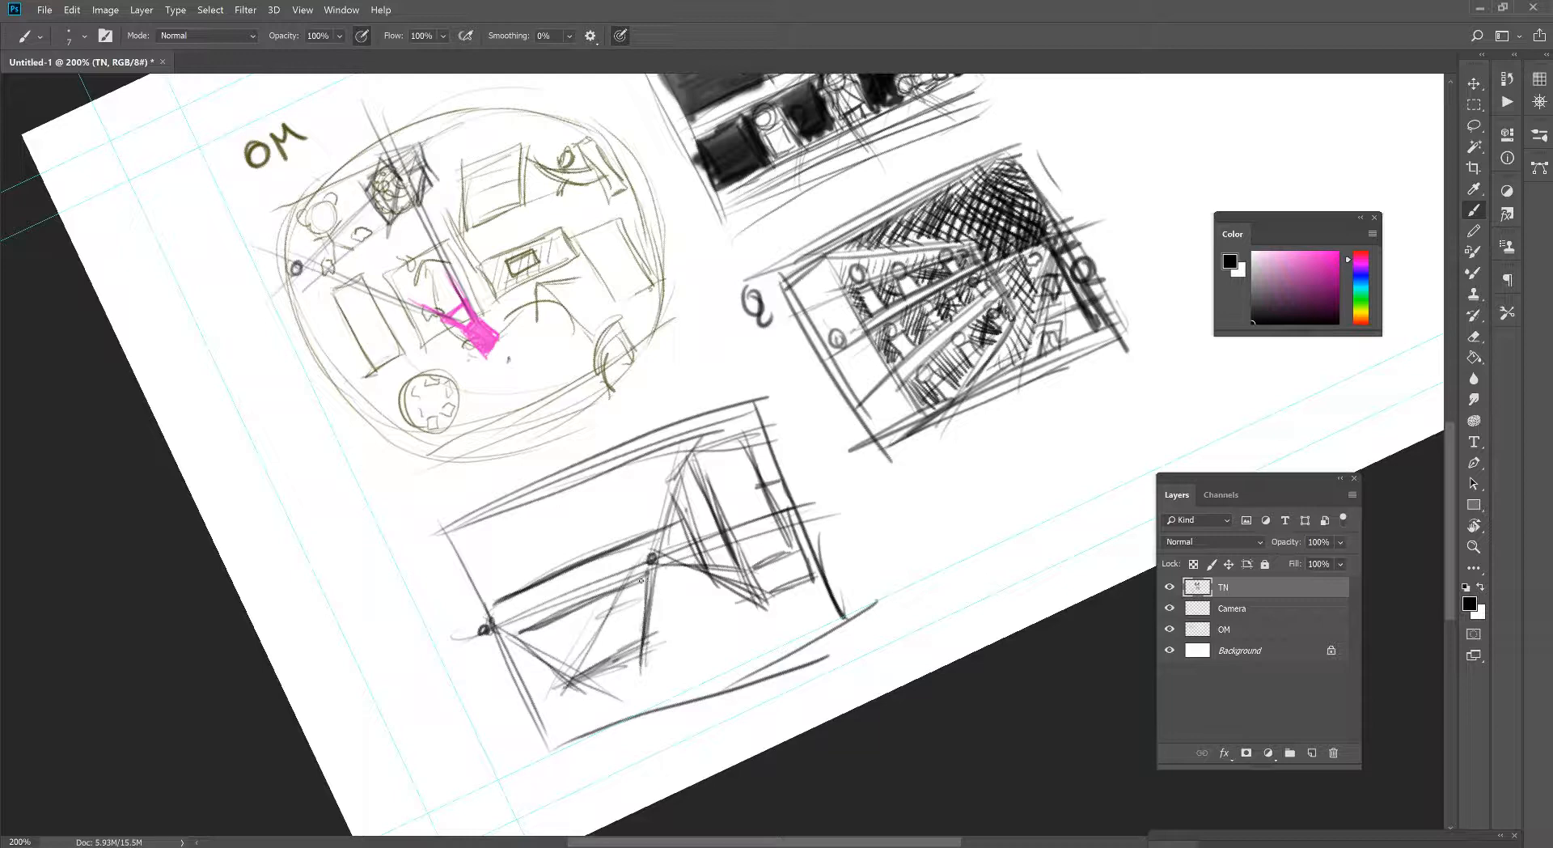
{"action": "left_click_drag", "start_coordinate": [527, 626], "coordinate": [653, 573]}
{"action": "left_click_drag", "start_coordinate": [655, 640], "coordinate": [647, 575]}
{"action": "left_click_drag", "start_coordinate": [500, 619], "coordinate": [630, 566]}
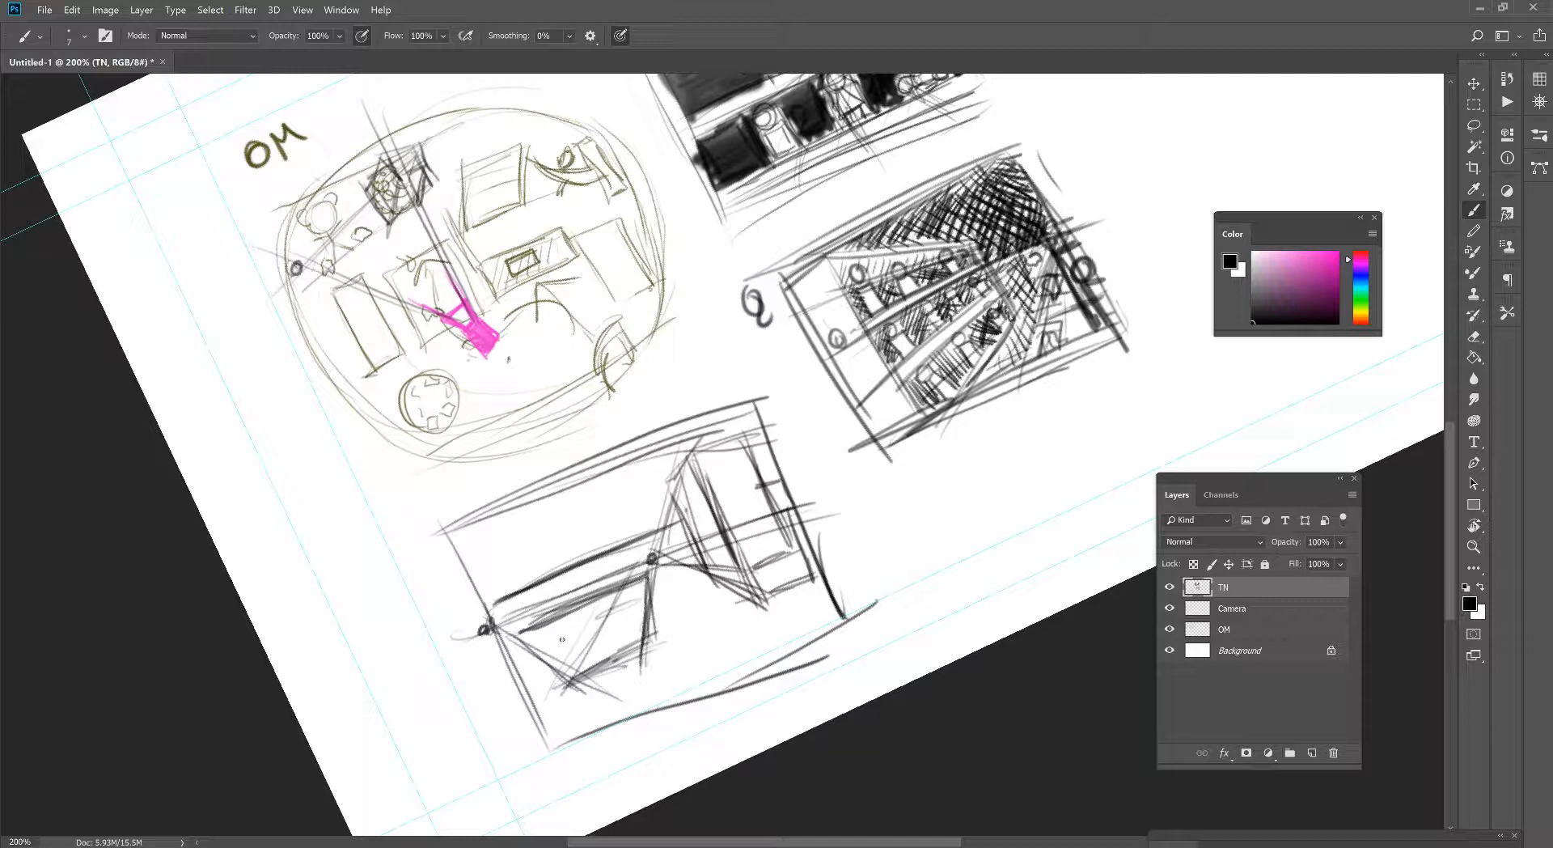
- Extend the shelf block's perspective lines from both vanishing points down past the third thumbnail's bottom edge
{"action": "mouse_move", "coordinate": [488, 627]}
{"action": "left_mouse_down"}
{"action": "mouse_move", "coordinate": [555, 660]}
{"action": "mouse_move", "coordinate": [638, 757]}
{"action": "left_mouse_up"}
{"action": "left_click_drag", "start_coordinate": [652, 609], "coordinate": [633, 762]}
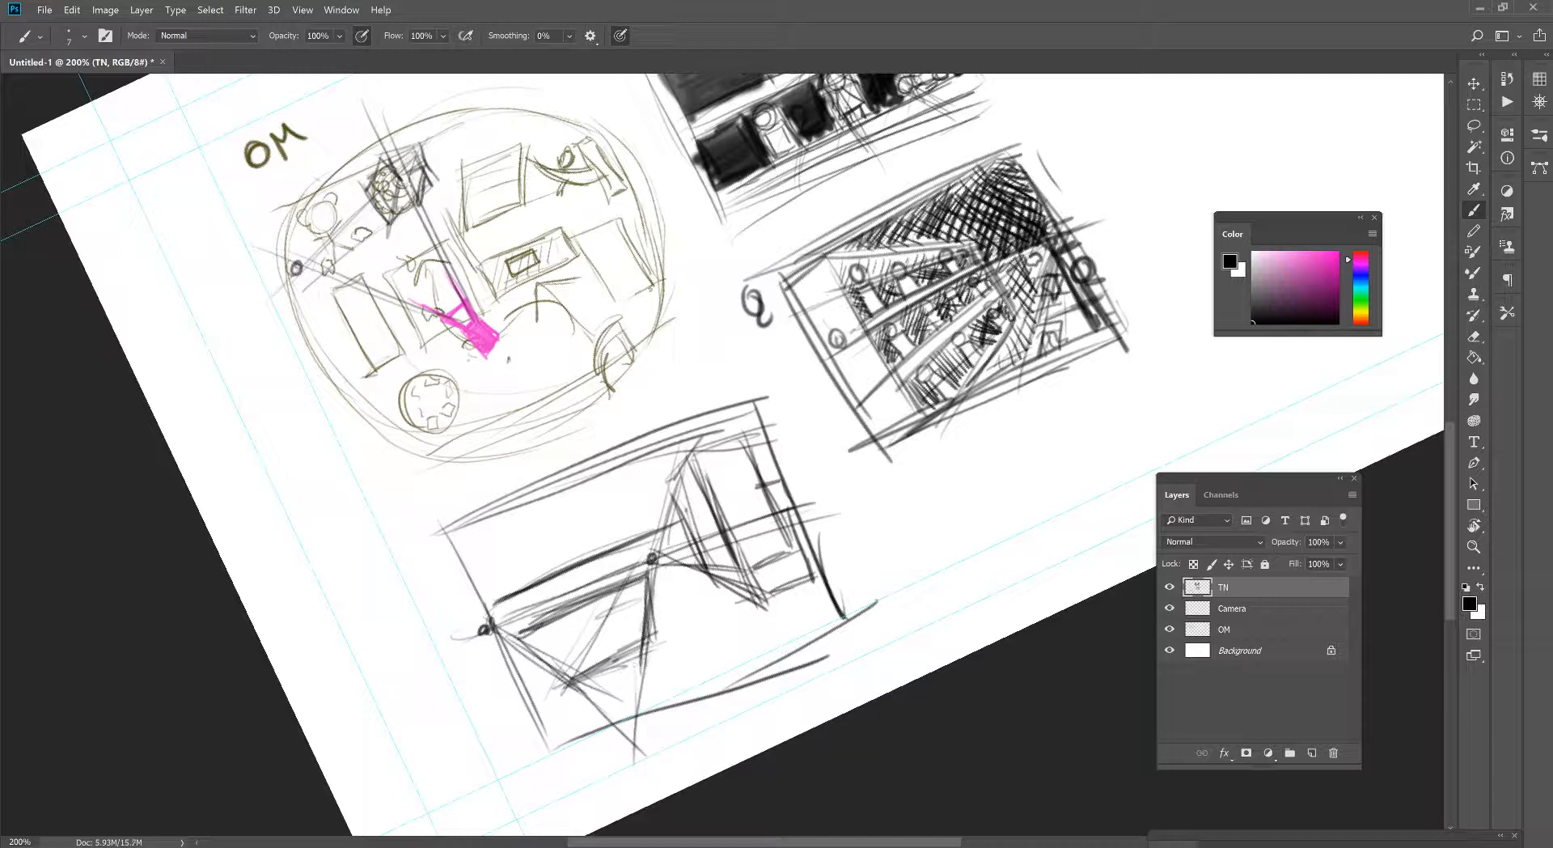
{"action": "left_click_drag", "start_coordinate": [551, 667], "coordinate": [633, 728]}
{"action": "left_click_drag", "start_coordinate": [537, 643], "coordinate": [582, 607]}
{"action": "left_click_drag", "start_coordinate": [647, 550], "coordinate": [668, 725]}
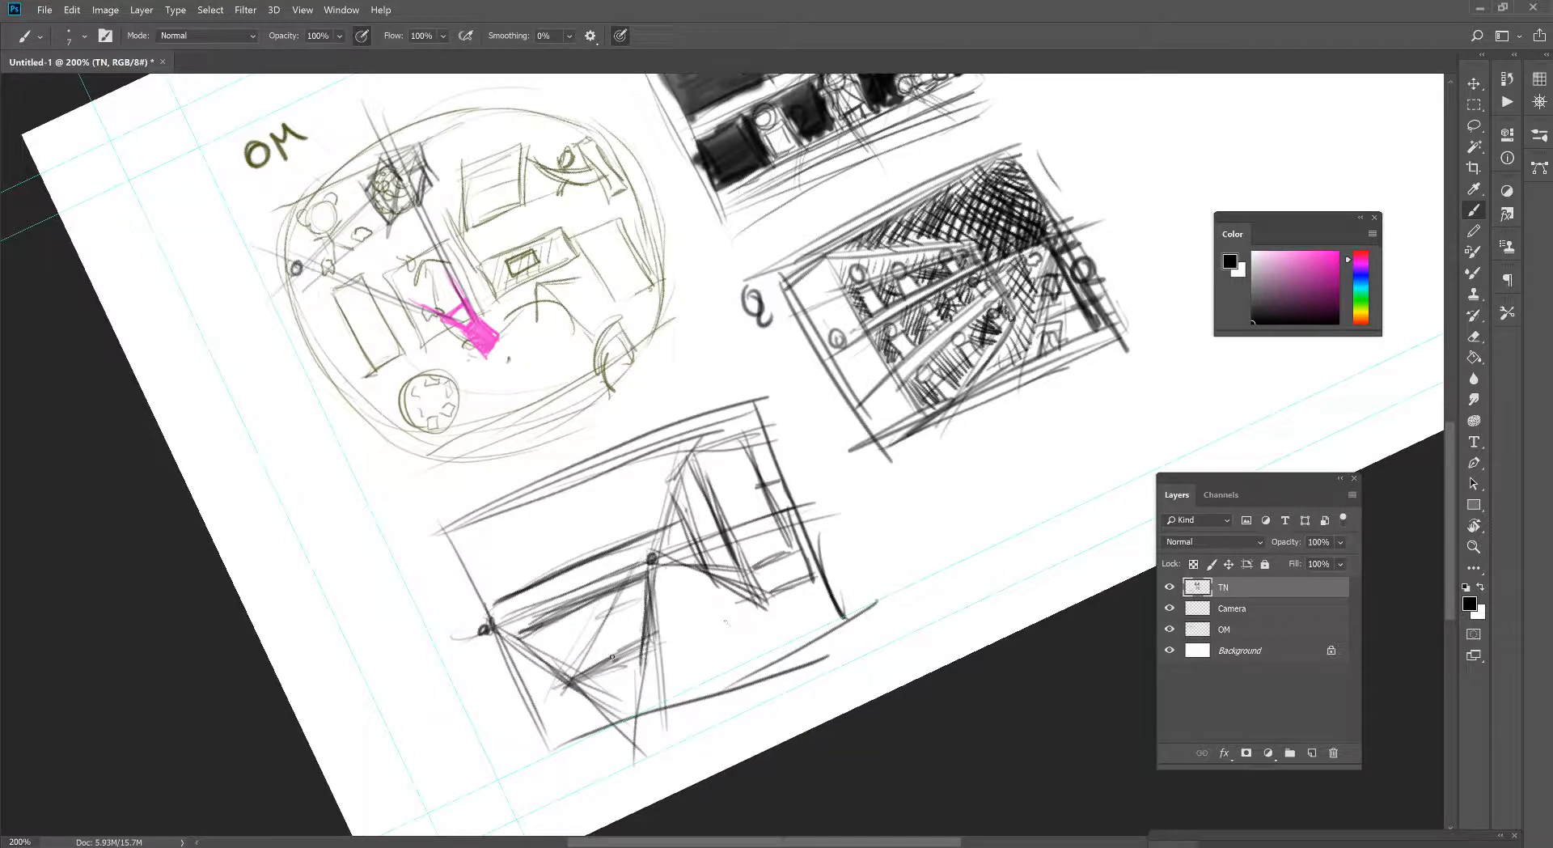
- Draw the shelf block's near face in the lower-left corner with heavy lines fanning from the central vanishing point
{"action": "left_click_drag", "start_coordinate": [534, 664], "coordinate": [574, 739]}
{"action": "left_click_drag", "start_coordinate": [651, 538], "coordinate": [509, 742]}
{"action": "mouse_move", "coordinate": [635, 557]}
{"action": "left_mouse_down"}
{"action": "mouse_move", "coordinate": [508, 741]}
{"action": "mouse_move", "coordinate": [579, 737]}
{"action": "left_mouse_up"}
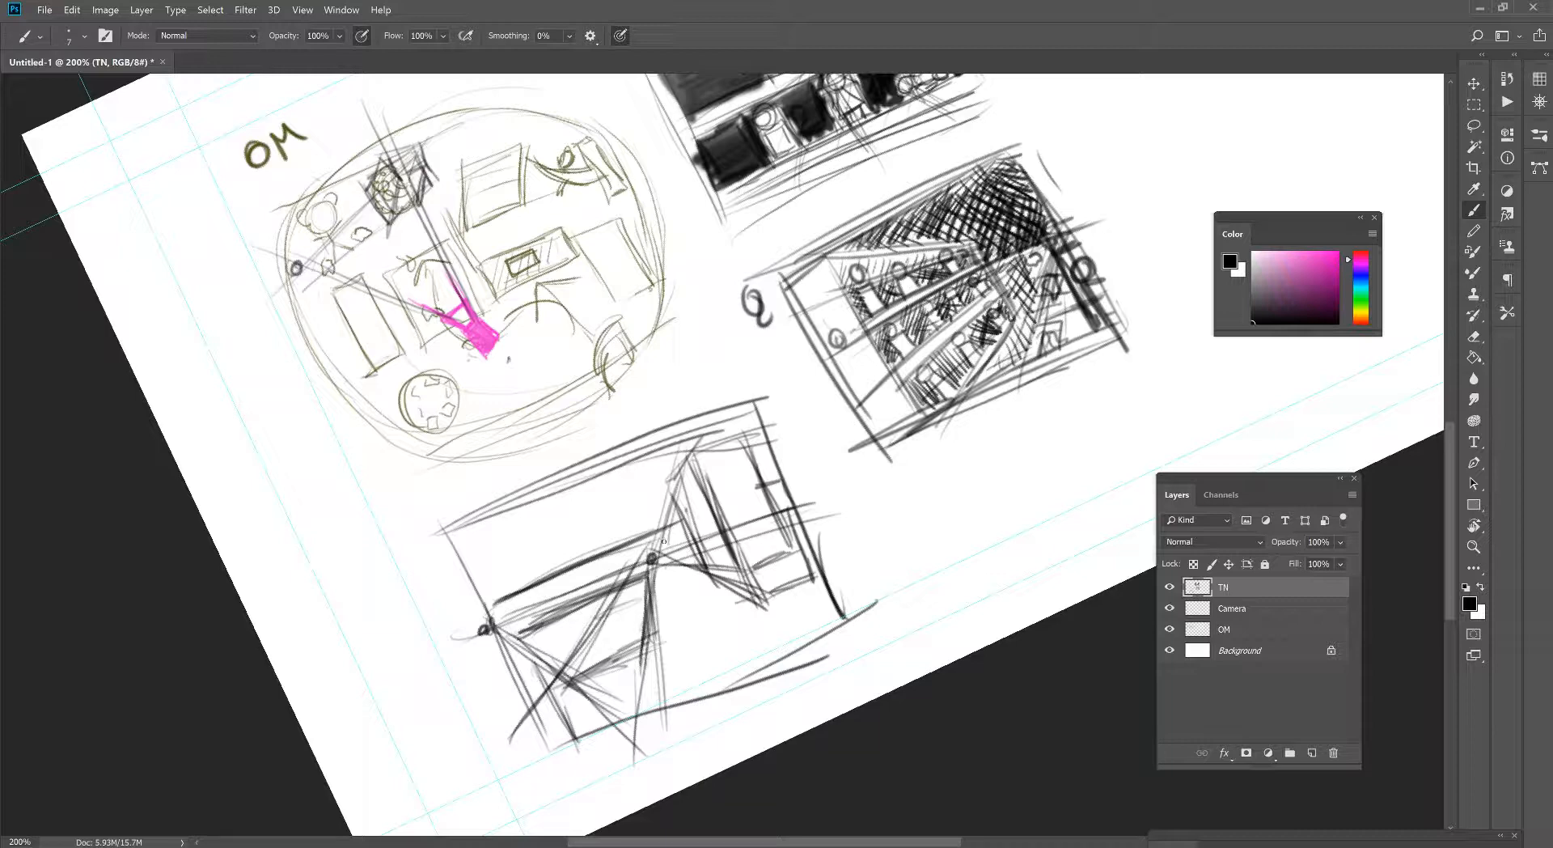
{"action": "left_click_drag", "start_coordinate": [643, 569], "coordinate": [508, 762]}
{"action": "mouse_move", "coordinate": [599, 628]}
{"action": "left_mouse_down"}
{"action": "mouse_move", "coordinate": [520, 740]}
{"action": "mouse_move", "coordinate": [562, 741]}
{"action": "left_mouse_up"}
{"action": "mouse_move", "coordinate": [526, 694]}
{"action": "left_mouse_down"}
{"action": "mouse_move", "coordinate": [551, 687]}
{"action": "mouse_move", "coordinate": [578, 738]}
{"action": "left_mouse_up"}
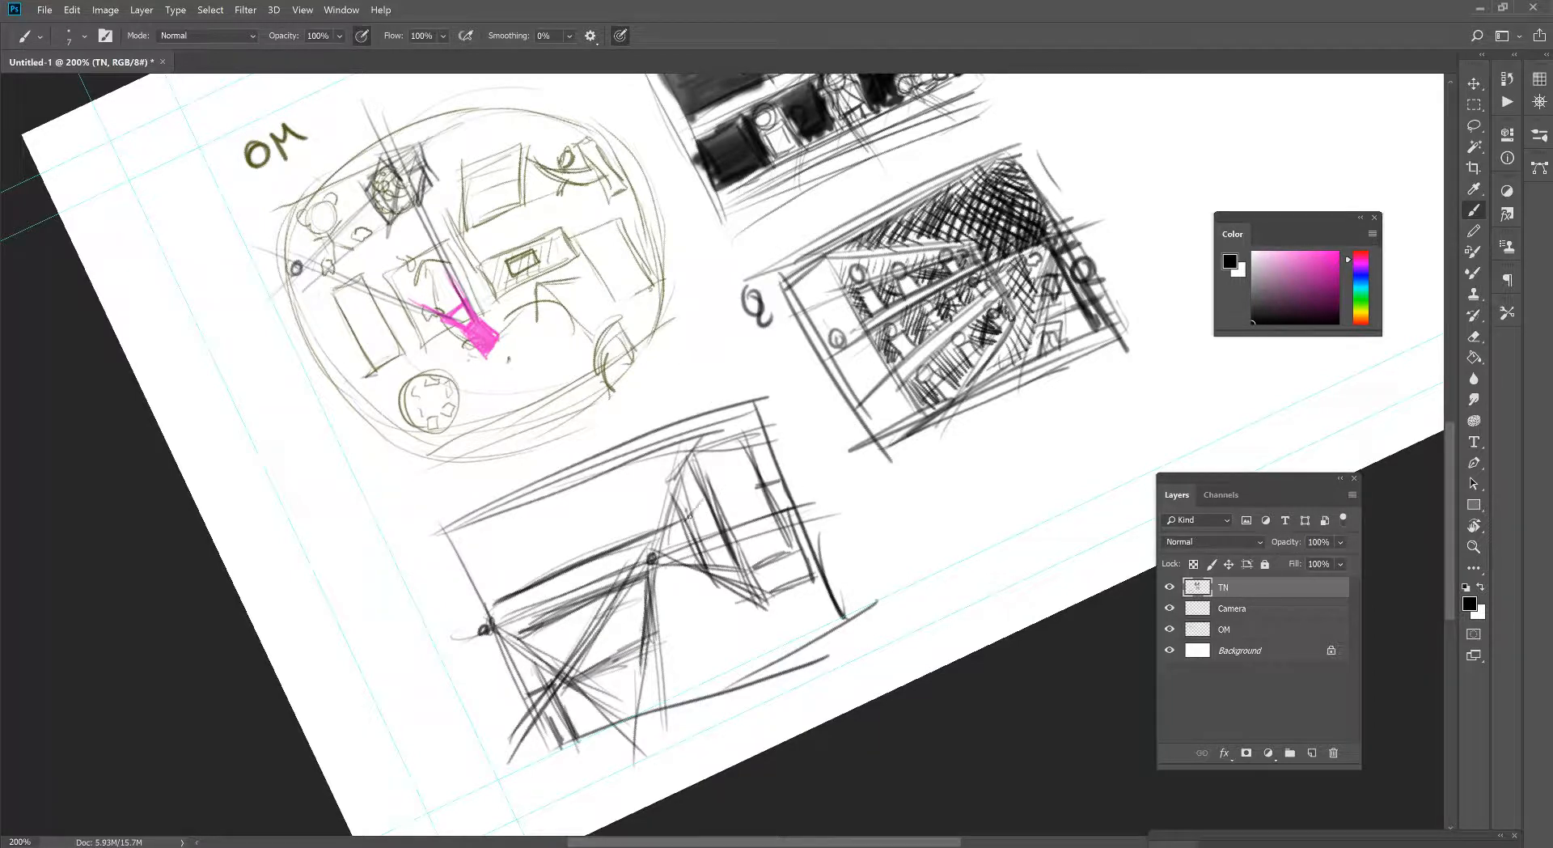
- Draw the angular top and sloping sides of a tall toy against the right-hand shelf block in the third thumbnail
{"action": "left_click_drag", "start_coordinate": [717, 490], "coordinate": [737, 485]}
{"action": "key", "text": "z"}
{"action": "left_click", "coordinate": [727, 516]}
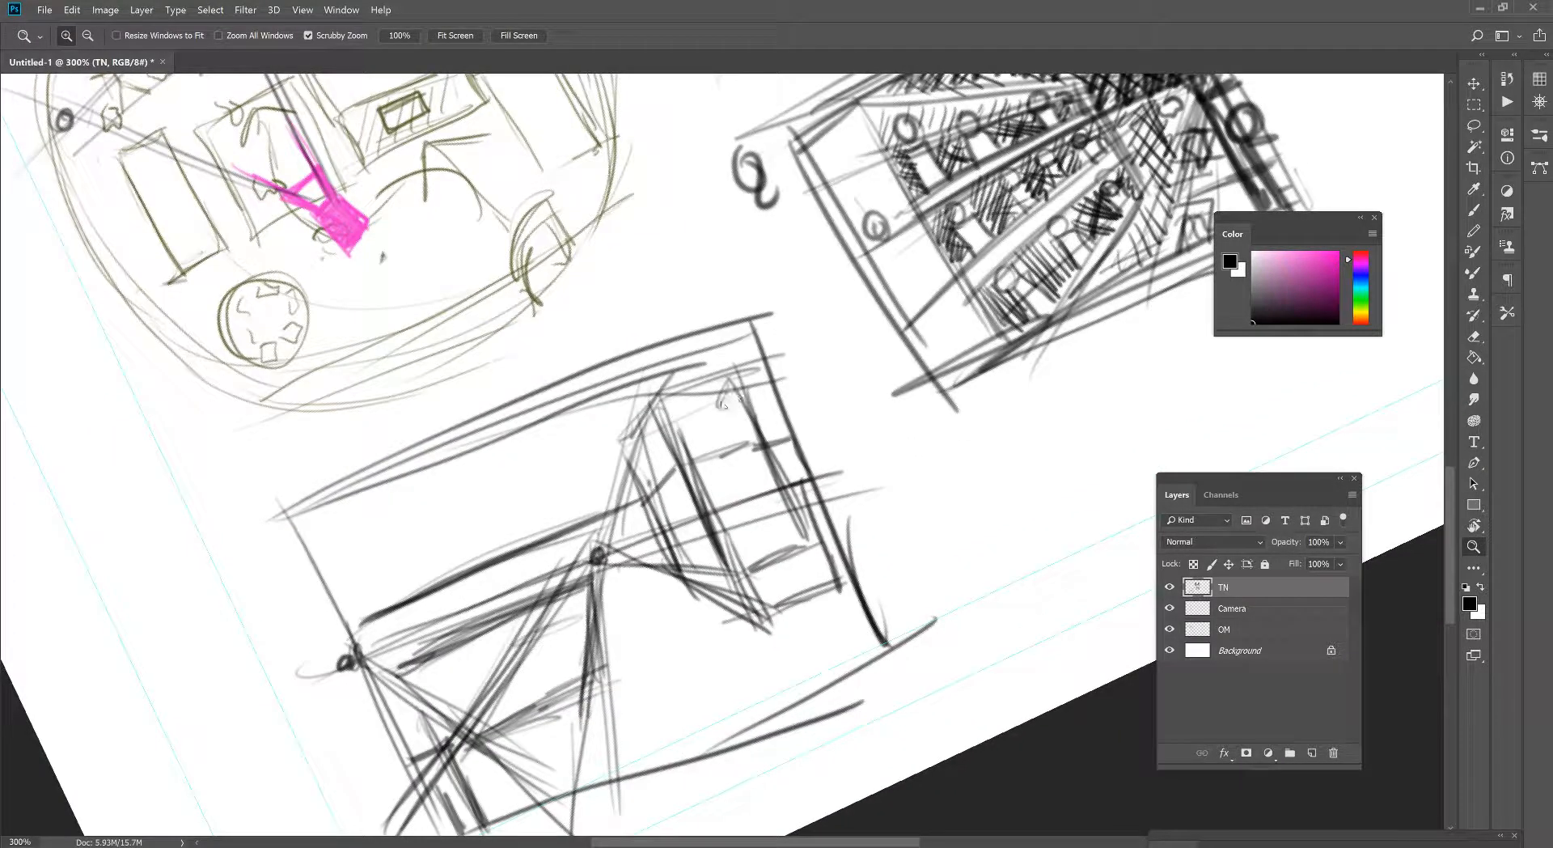
{"action": "key", "text": "b"}
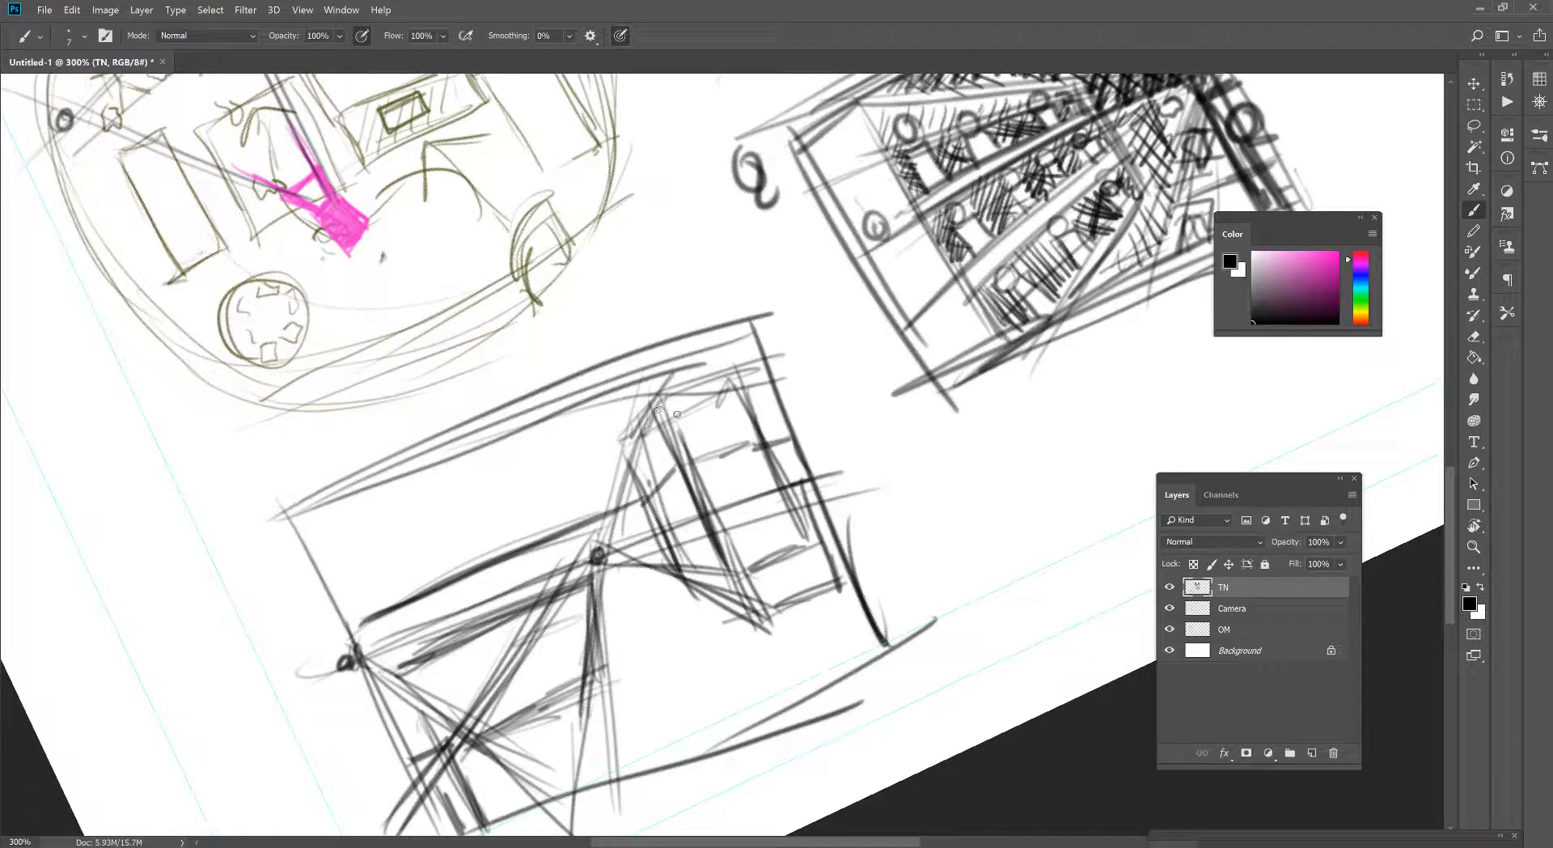
{"action": "mouse_move", "coordinate": [688, 389]}
{"action": "left_mouse_down"}
{"action": "mouse_move", "coordinate": [721, 377]}
{"action": "mouse_move", "coordinate": [720, 403]}
{"action": "left_mouse_up"}
{"action": "left_click", "coordinate": [688, 396]}
{"action": "mouse_move", "coordinate": [631, 436]}
{"action": "left_mouse_down"}
{"action": "mouse_move", "coordinate": [722, 376]}
{"action": "mouse_move", "coordinate": [692, 396]}
{"action": "mouse_move", "coordinate": [652, 494]}
{"action": "left_mouse_up"}
{"action": "left_click_drag", "start_coordinate": [689, 387], "coordinate": [665, 465]}
{"action": "left_click_drag", "start_coordinate": [687, 405], "coordinate": [741, 445]}
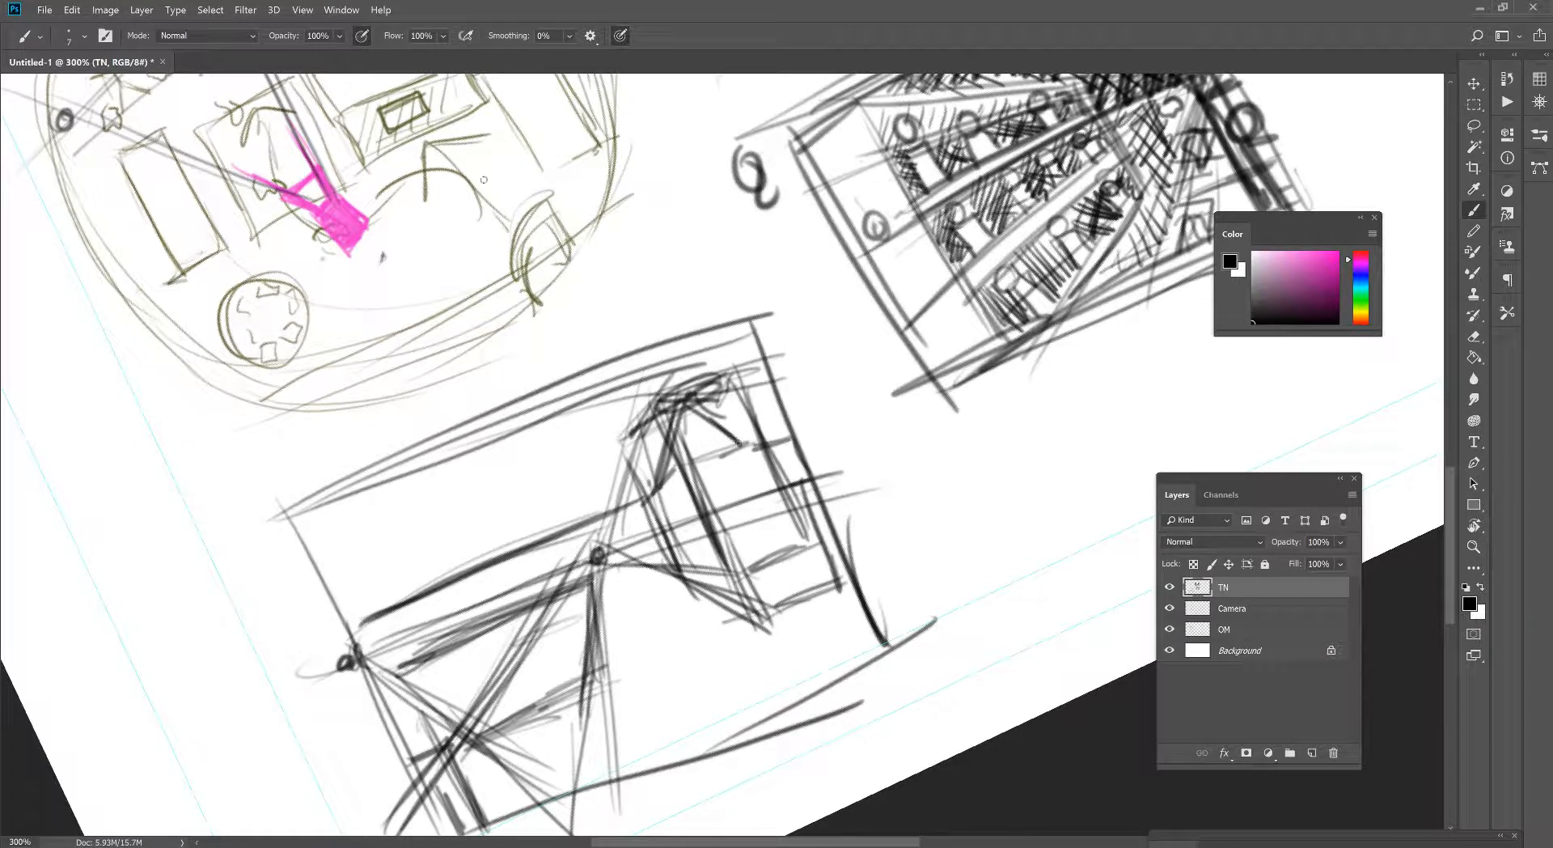
- Mark a vanishing point just outside the third thumbnail's right edge and draw lines converging on it across the tall toy
{"action": "left_click_drag", "start_coordinate": [425, 215], "coordinate": [517, 420]}
{"action": "left_click_drag", "start_coordinate": [781, 544], "coordinate": [732, 457]}
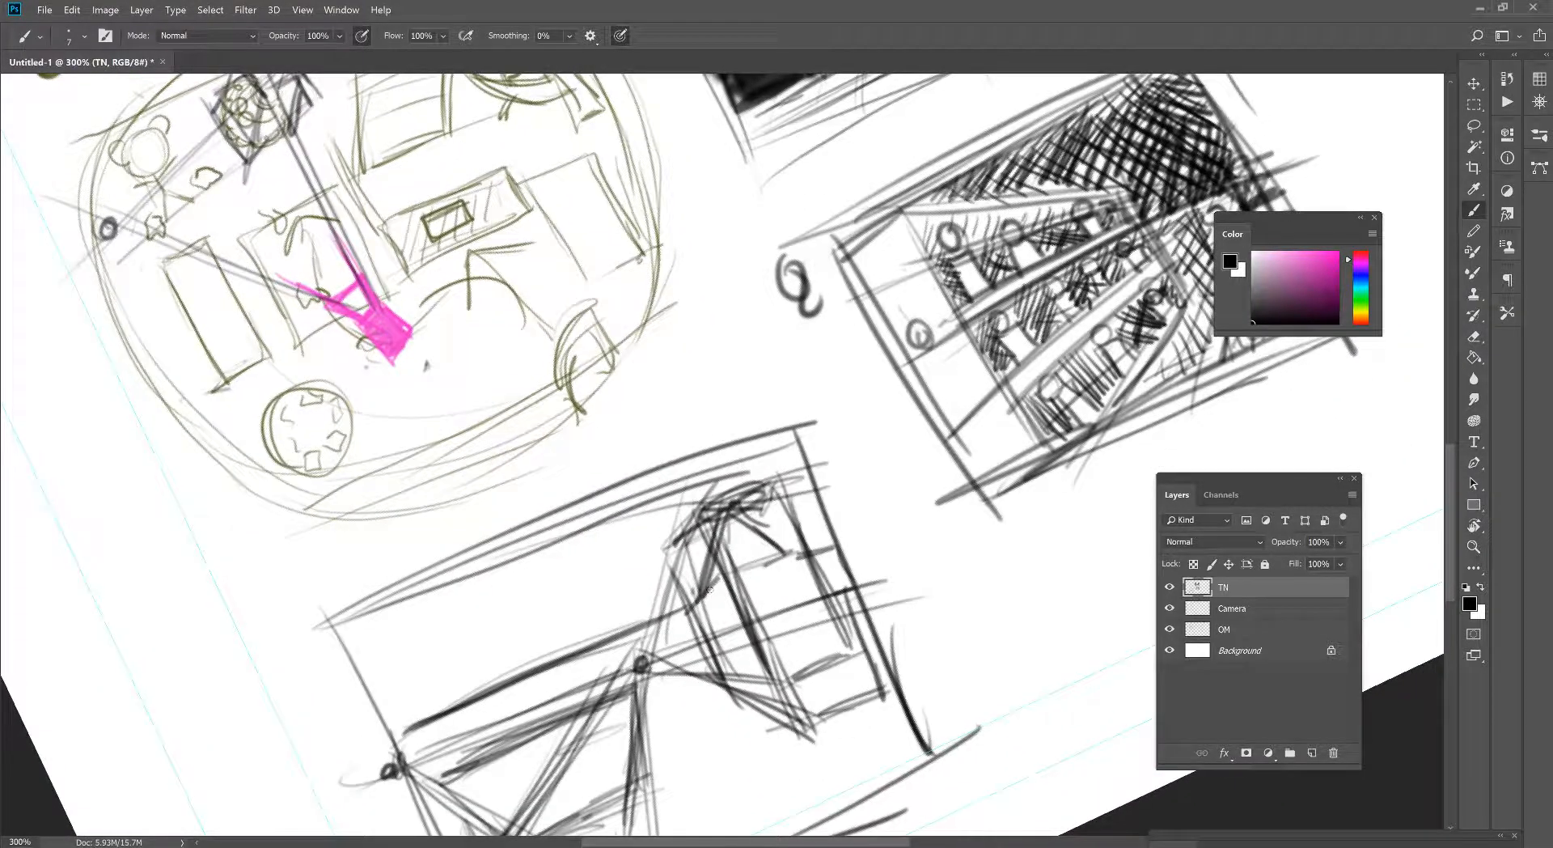
{"action": "left_click_drag", "start_coordinate": [708, 592], "coordinate": [794, 551]}
{"action": "left_click_drag", "start_coordinate": [735, 605], "coordinate": [705, 637]}
{"action": "left_click_drag", "start_coordinate": [862, 505], "coordinate": [758, 591]}
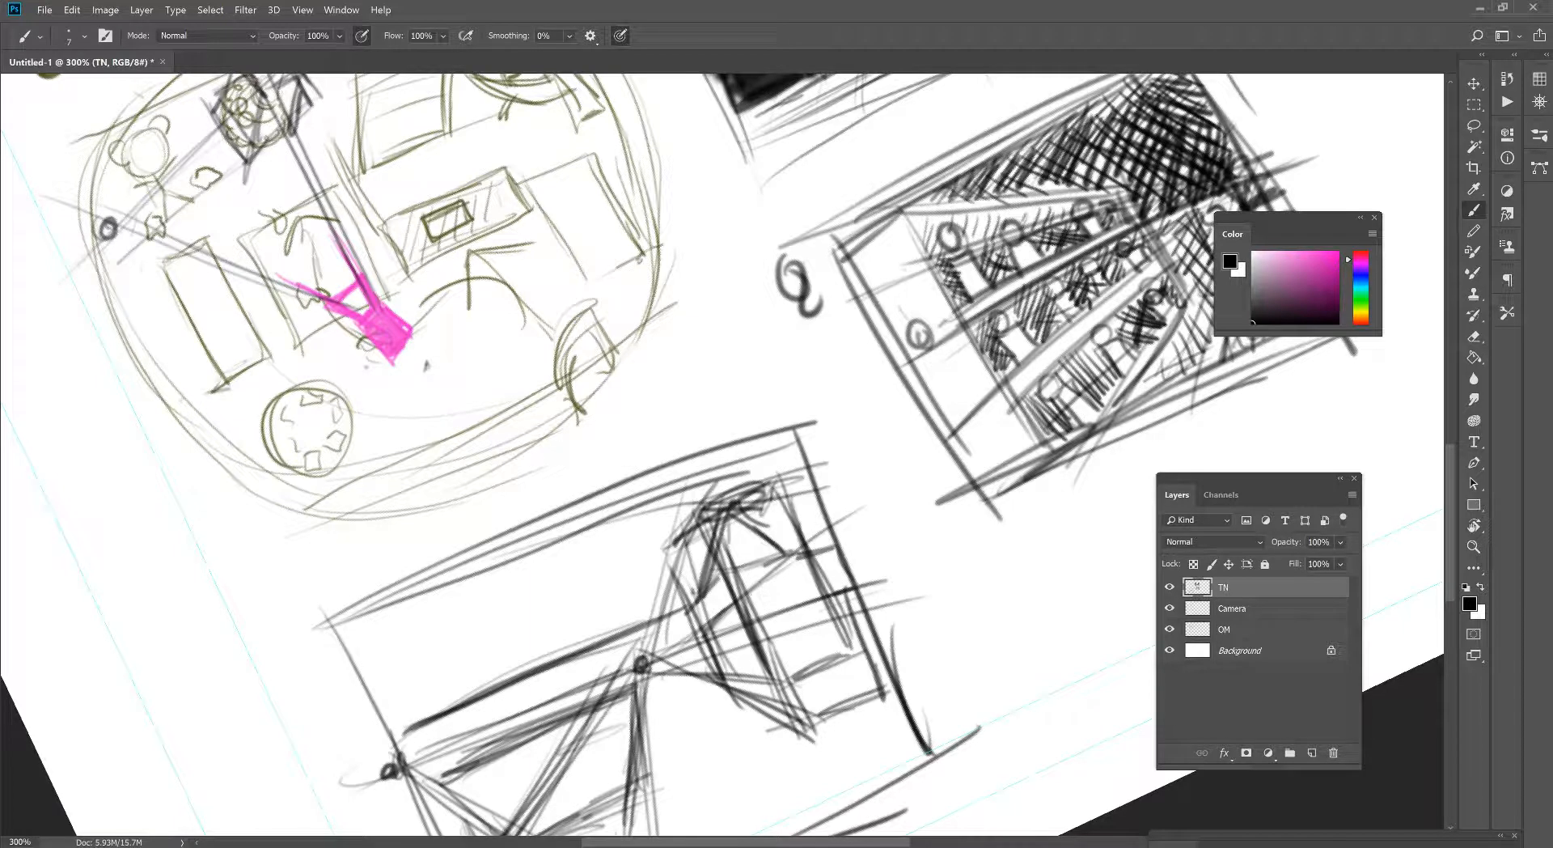
{"action": "left_click_drag", "start_coordinate": [917, 575], "coordinate": [940, 571]}
{"action": "left_click_drag", "start_coordinate": [915, 579], "coordinate": [701, 592]}
{"action": "left_click_drag", "start_coordinate": [706, 592], "coordinate": [893, 576]}
{"action": "mouse_move", "coordinate": [786, 580]}
{"action": "left_mouse_down"}
{"action": "mouse_move", "coordinate": [754, 584]}
{"action": "mouse_move", "coordinate": [872, 587]}
{"action": "left_mouse_up"}
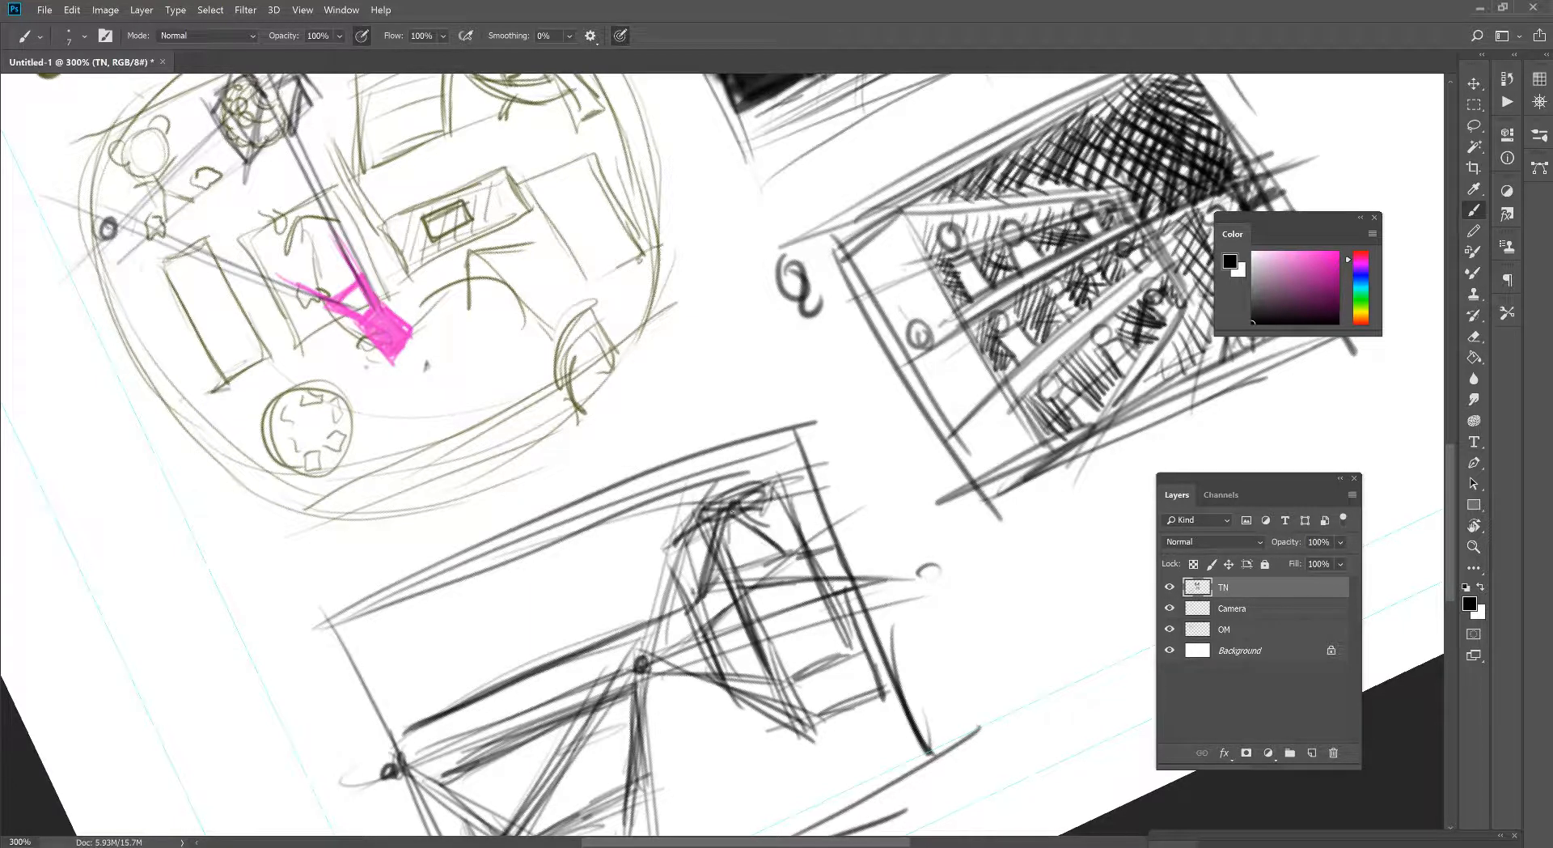
- Build up the tall toy with a circular middle, an elliptical base, small wheel-like circles and a small block on top
{"action": "mouse_move", "coordinate": [751, 590]}
{"action": "left_mouse_down"}
{"action": "mouse_move", "coordinate": [807, 564]}
{"action": "mouse_move", "coordinate": [728, 589]}
{"action": "mouse_move", "coordinate": [780, 558]}
{"action": "mouse_move", "coordinate": [731, 595]}
{"action": "mouse_move", "coordinate": [712, 517]}
{"action": "mouse_move", "coordinate": [783, 579]}
{"action": "mouse_move", "coordinate": [753, 564]}
{"action": "mouse_move", "coordinate": [740, 624]}
{"action": "mouse_move", "coordinate": [734, 612]}
{"action": "mouse_move", "coordinate": [829, 588]}
{"action": "mouse_move", "coordinate": [724, 635]}
{"action": "mouse_move", "coordinate": [732, 550]}
{"action": "mouse_move", "coordinate": [777, 540]}
{"action": "left_mouse_up"}
{"action": "left_click_drag", "start_coordinate": [842, 591], "coordinate": [788, 541]}
{"action": "mouse_move", "coordinate": [796, 554]}
{"action": "left_mouse_down"}
{"action": "mouse_move", "coordinate": [838, 596]}
{"action": "mouse_move", "coordinate": [784, 631]}
{"action": "left_mouse_up"}
{"action": "mouse_move", "coordinate": [736, 522]}
{"action": "left_mouse_down"}
{"action": "mouse_move", "coordinate": [710, 549]}
{"action": "mouse_move", "coordinate": [730, 534]}
{"action": "left_mouse_up"}
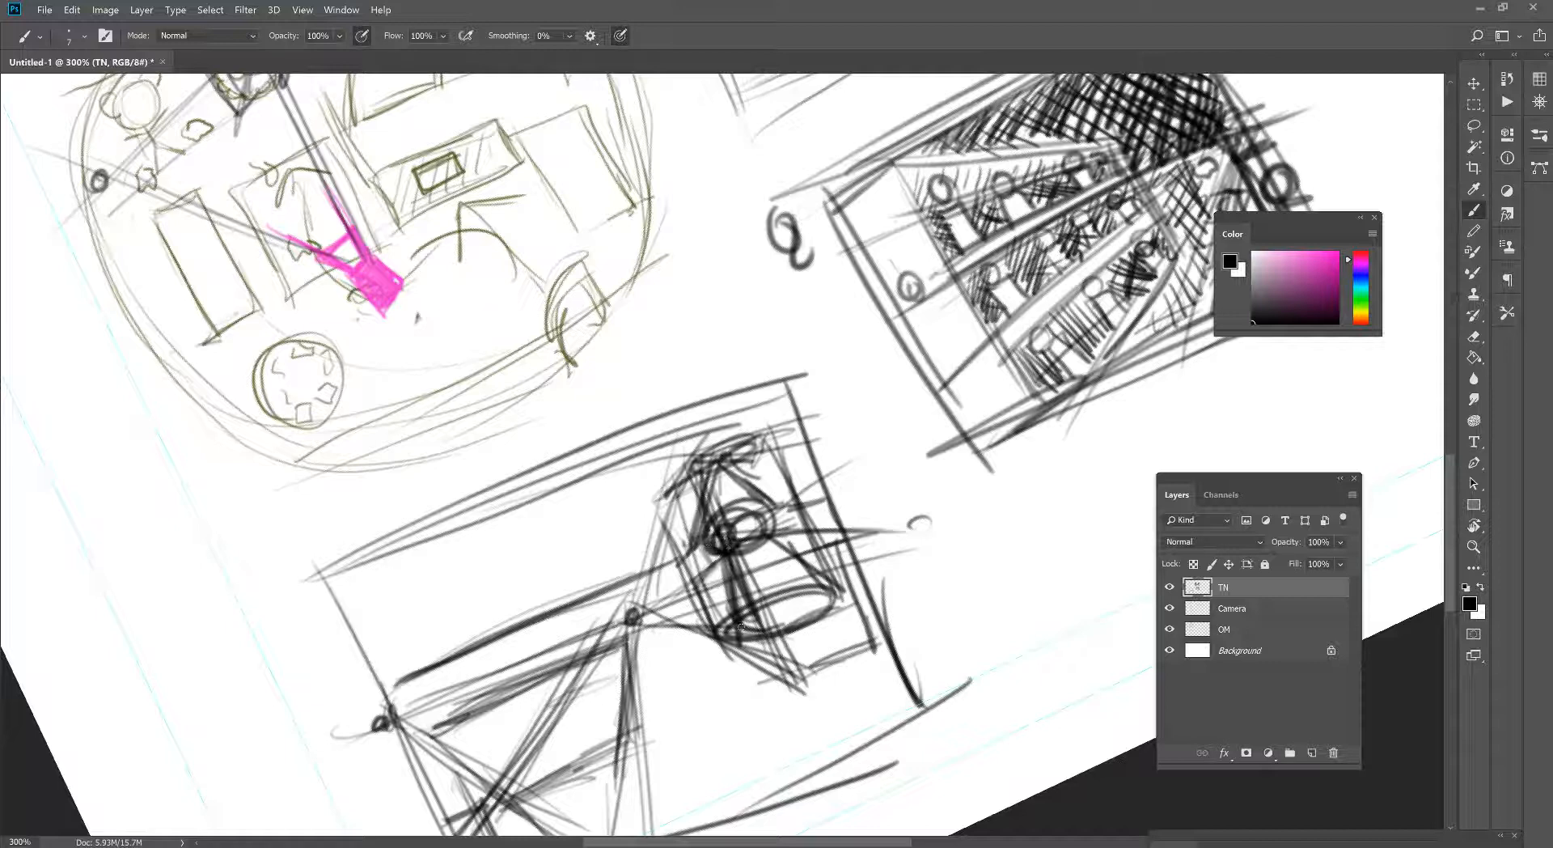
{"action": "mouse_move", "coordinate": [749, 639]}
{"action": "left_mouse_down"}
{"action": "mouse_move", "coordinate": [769, 669]}
{"action": "mouse_move", "coordinate": [817, 639]}
{"action": "mouse_move", "coordinate": [745, 678]}
{"action": "mouse_move", "coordinate": [760, 639]}
{"action": "mouse_move", "coordinate": [841, 609]}
{"action": "left_mouse_up"}
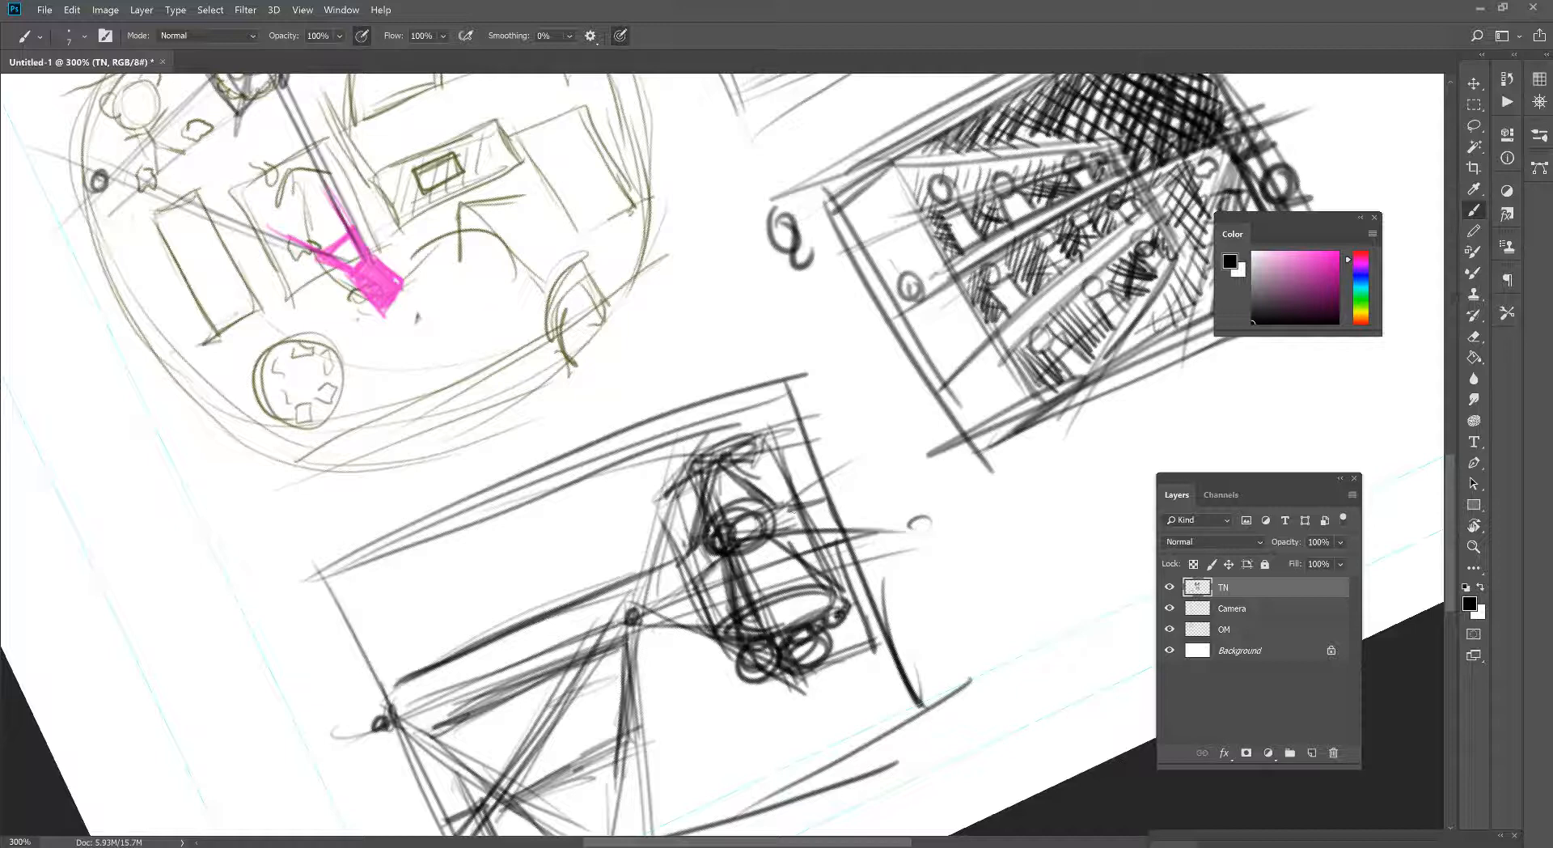
{"action": "mouse_move", "coordinate": [715, 443]}
{"action": "left_mouse_down"}
{"action": "mouse_move", "coordinate": [713, 421]}
{"action": "mouse_move", "coordinate": [727, 437]}
{"action": "left_mouse_up"}
- Sketch a teddy-bear-like figure on the left shelf block and erase the construction lines inside its body
{"action": "mouse_move", "coordinate": [740, 512]}
{"action": "left_mouse_down"}
{"action": "mouse_move", "coordinate": [810, 435]}
{"action": "mouse_move", "coordinate": [817, 390]}
{"action": "left_mouse_up"}
{"action": "mouse_move", "coordinate": [571, 623]}
{"action": "left_mouse_down"}
{"action": "mouse_move", "coordinate": [694, 563]}
{"action": "mouse_move", "coordinate": [586, 610]}
{"action": "mouse_move", "coordinate": [673, 575]}
{"action": "mouse_move", "coordinate": [556, 607]}
{"action": "mouse_move", "coordinate": [527, 590]}
{"action": "mouse_move", "coordinate": [603, 602]}
{"action": "mouse_move", "coordinate": [611, 561]}
{"action": "mouse_move", "coordinate": [641, 591]}
{"action": "mouse_move", "coordinate": [615, 610]}
{"action": "mouse_move", "coordinate": [620, 565]}
{"action": "mouse_move", "coordinate": [626, 626]}
{"action": "mouse_move", "coordinate": [599, 623]}
{"action": "mouse_move", "coordinate": [635, 588]}
{"action": "mouse_move", "coordinate": [644, 623]}
{"action": "mouse_move", "coordinate": [656, 598]}
{"action": "mouse_move", "coordinate": [613, 657]}
{"action": "mouse_move", "coordinate": [607, 642]}
{"action": "mouse_move", "coordinate": [675, 627]}
{"action": "mouse_move", "coordinate": [574, 621]}
{"action": "mouse_move", "coordinate": [649, 575]}
{"action": "left_mouse_up"}
{"action": "key", "text": "e"}
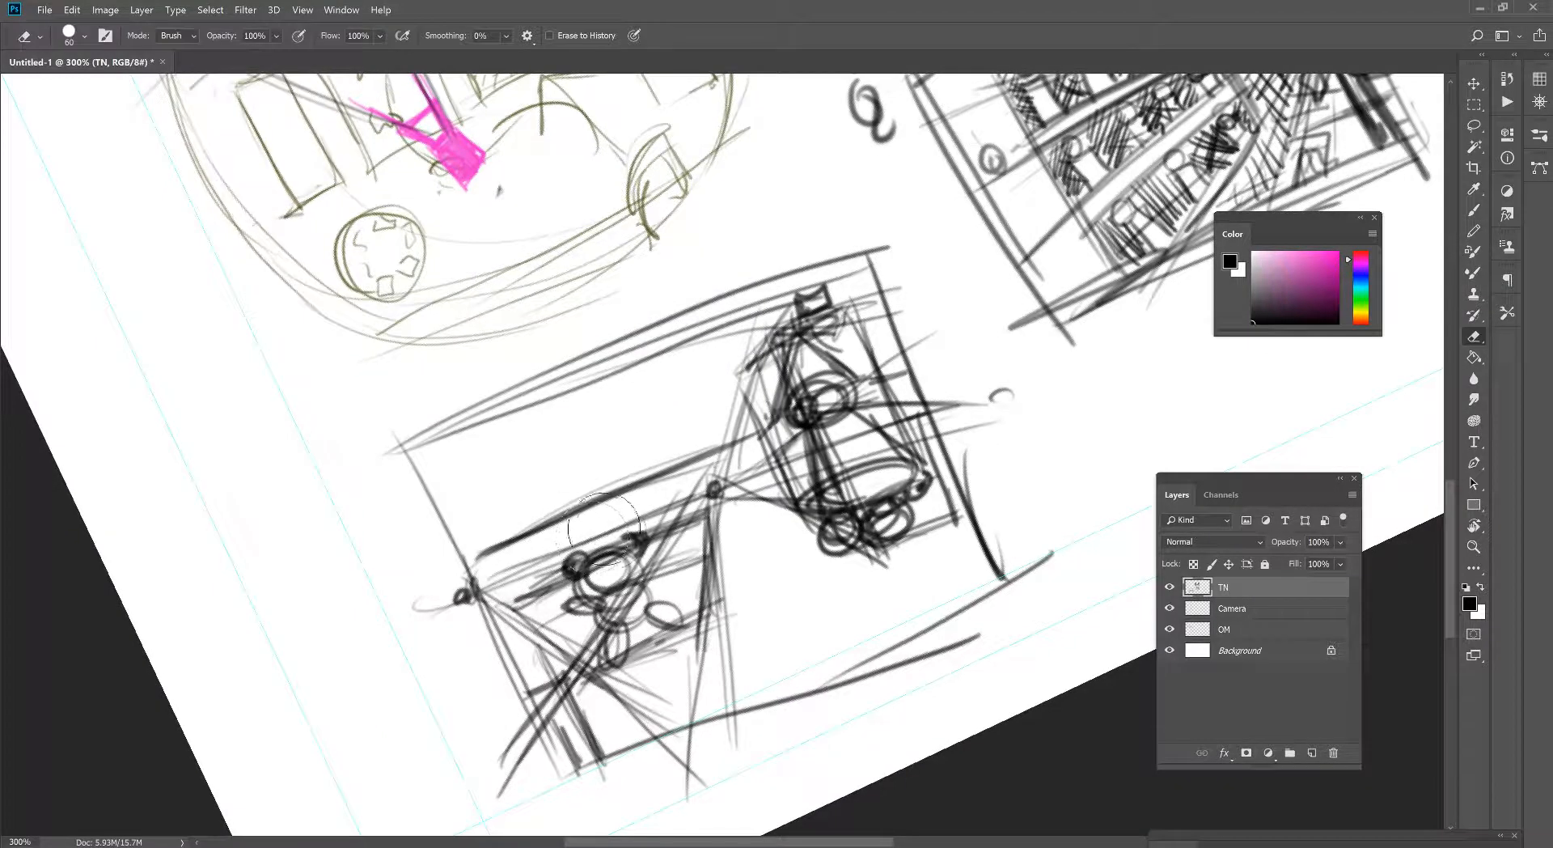
{"action": "key", "text": "bracketleft"}
{"action": "key", "text": "bracketleft"}
{"action": "key", "text": "bracketleft"}
{"action": "key", "text": "bracketleft"}
{"action": "key", "text": "bracketleft"}
{"action": "key", "text": "bracketleft"}
{"action": "key", "text": "bracketleft"}
{"action": "key", "text": "bracketleft"}
{"action": "mouse_move", "coordinate": [574, 564]}
{"action": "left_mouse_down"}
{"action": "mouse_move", "coordinate": [618, 587]}
{"action": "mouse_move", "coordinate": [623, 562]}
{"action": "mouse_move", "coordinate": [587, 570]}
{"action": "mouse_move", "coordinate": [586, 604]}
{"action": "mouse_move", "coordinate": [627, 576]}
{"action": "mouse_move", "coordinate": [612, 651]}
{"action": "mouse_move", "coordinate": [651, 617]}
{"action": "mouse_move", "coordinate": [632, 579]}
{"action": "mouse_move", "coordinate": [650, 558]}
{"action": "mouse_move", "coordinate": [650, 586]}
{"action": "left_mouse_up"}
- Reinforce the left shelf block's vertical edge below the central vanishing point
{"action": "key", "text": "b"}
{"action": "left_click_drag", "start_coordinate": [727, 519], "coordinate": [716, 624]}
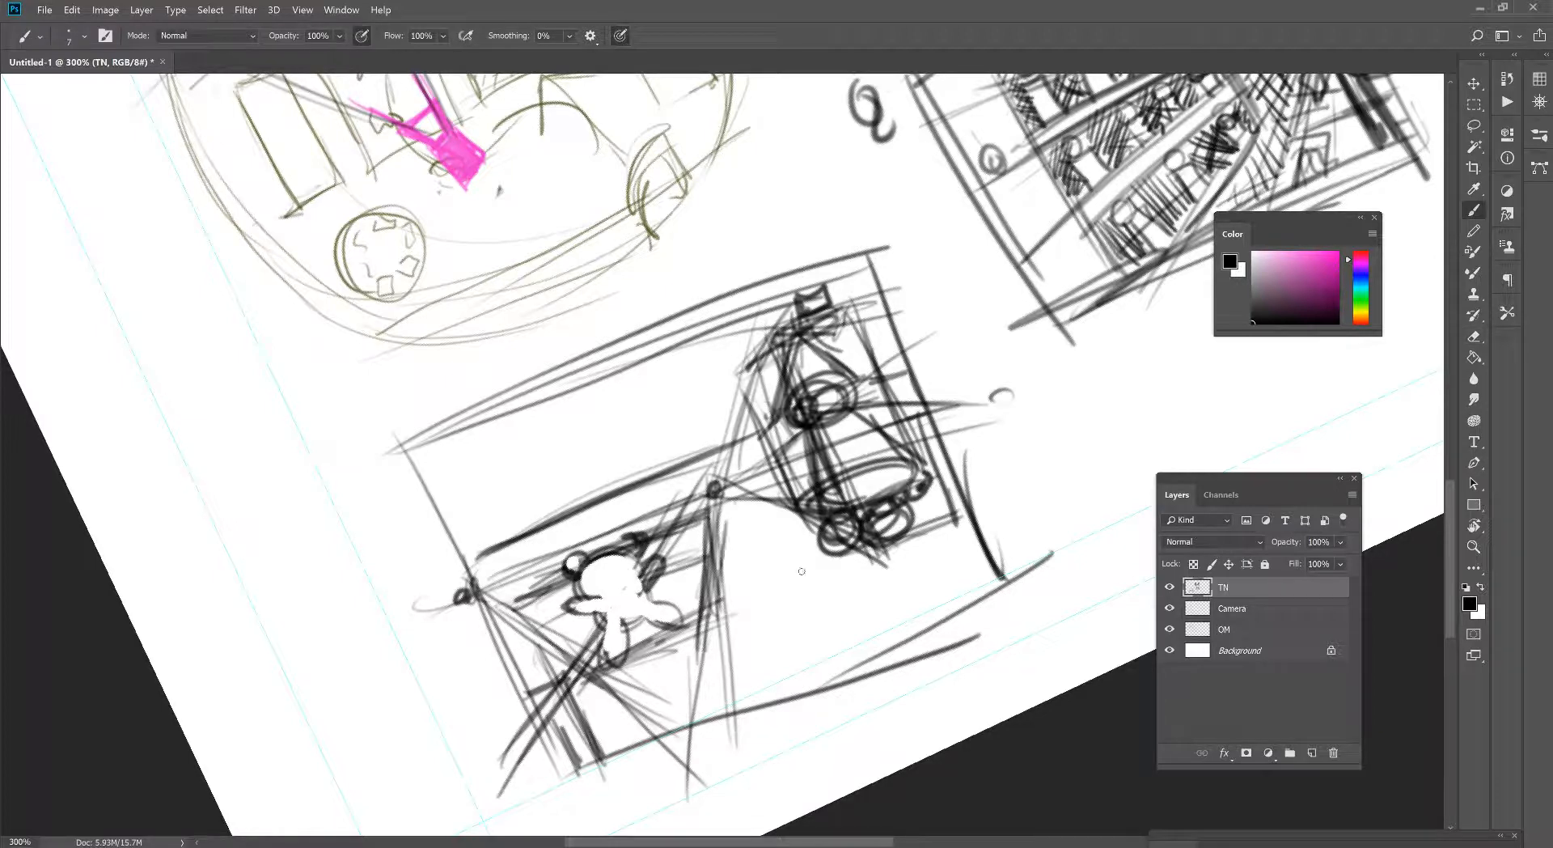
{"action": "left_click_drag", "start_coordinate": [805, 541], "coordinate": [750, 544]}
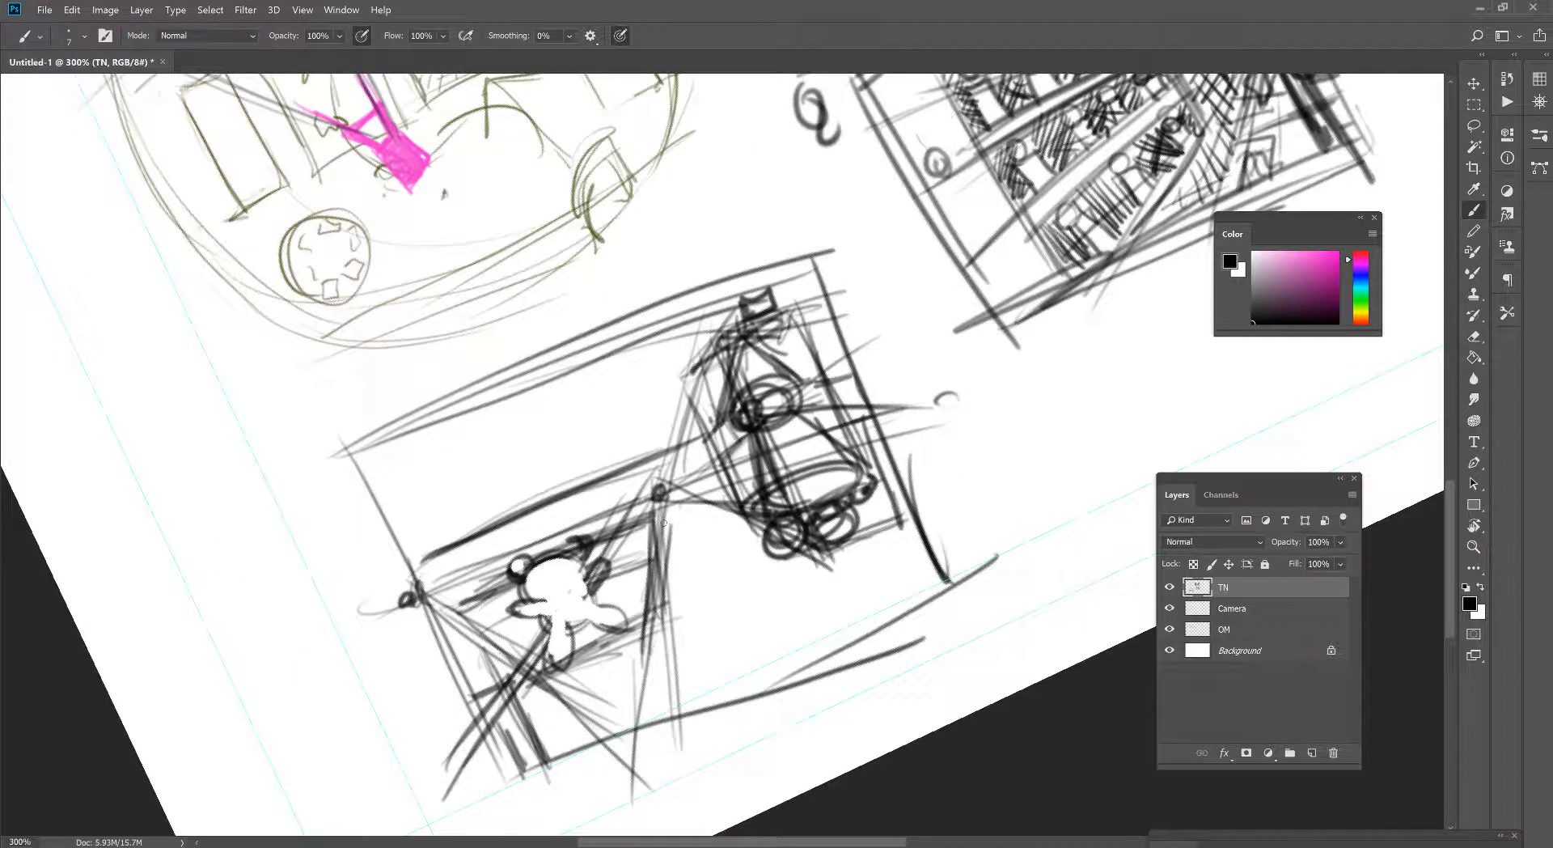
{"action": "left_click_drag", "start_coordinate": [658, 519], "coordinate": [677, 643]}
- Fill the third thumbnail's back wall with dark size 25 strokes and hatch the strip beneath it with a finer brush
{"action": "key", "text": "bracketright"}
{"action": "key", "text": "bracketright"}
{"action": "key", "text": "bracketright"}
{"action": "key", "text": "bracketright"}
{"action": "mouse_move", "coordinate": [372, 484]}
{"action": "left_mouse_down"}
{"action": "mouse_move", "coordinate": [431, 441]}
{"action": "mouse_move", "coordinate": [469, 491]}
{"action": "mouse_move", "coordinate": [652, 364]}
{"action": "mouse_move", "coordinate": [703, 356]}
{"action": "mouse_move", "coordinate": [732, 405]}
{"action": "mouse_move", "coordinate": [708, 321]}
{"action": "mouse_move", "coordinate": [485, 401]}
{"action": "mouse_move", "coordinate": [469, 485]}
{"action": "mouse_move", "coordinate": [405, 538]}
{"action": "mouse_move", "coordinate": [627, 449]}
{"action": "left_mouse_up"}
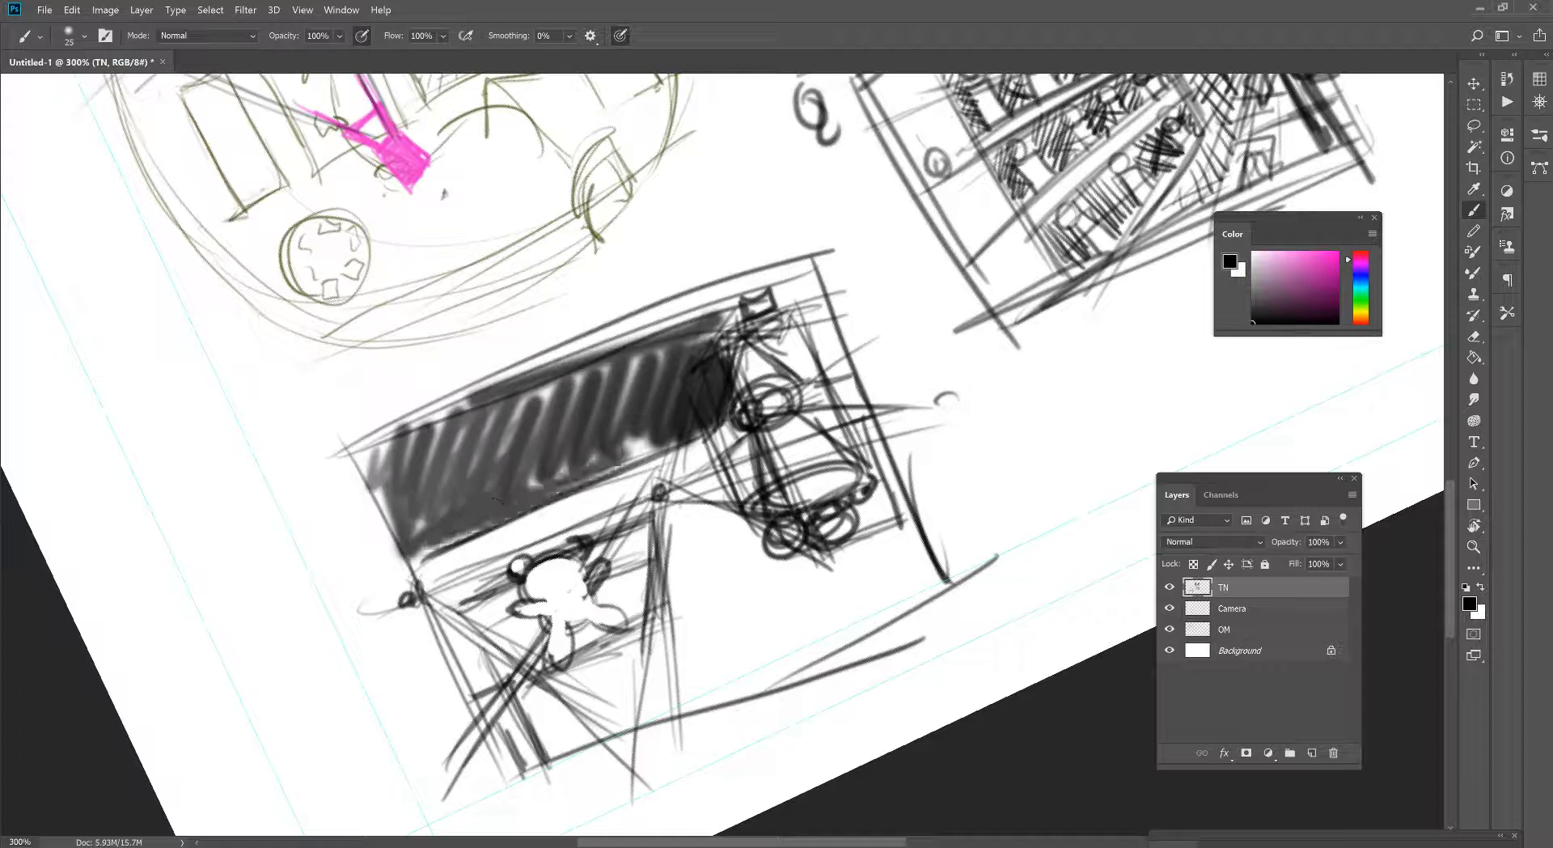
{"action": "mouse_move", "coordinate": [788, 339]}
{"action": "left_mouse_down"}
{"action": "mouse_move", "coordinate": [805, 287]}
{"action": "mouse_move", "coordinate": [761, 307]}
{"action": "mouse_move", "coordinate": [808, 348]}
{"action": "mouse_move", "coordinate": [801, 376]}
{"action": "mouse_move", "coordinate": [817, 389]}
{"action": "mouse_move", "coordinate": [842, 315]}
{"action": "left_mouse_up"}
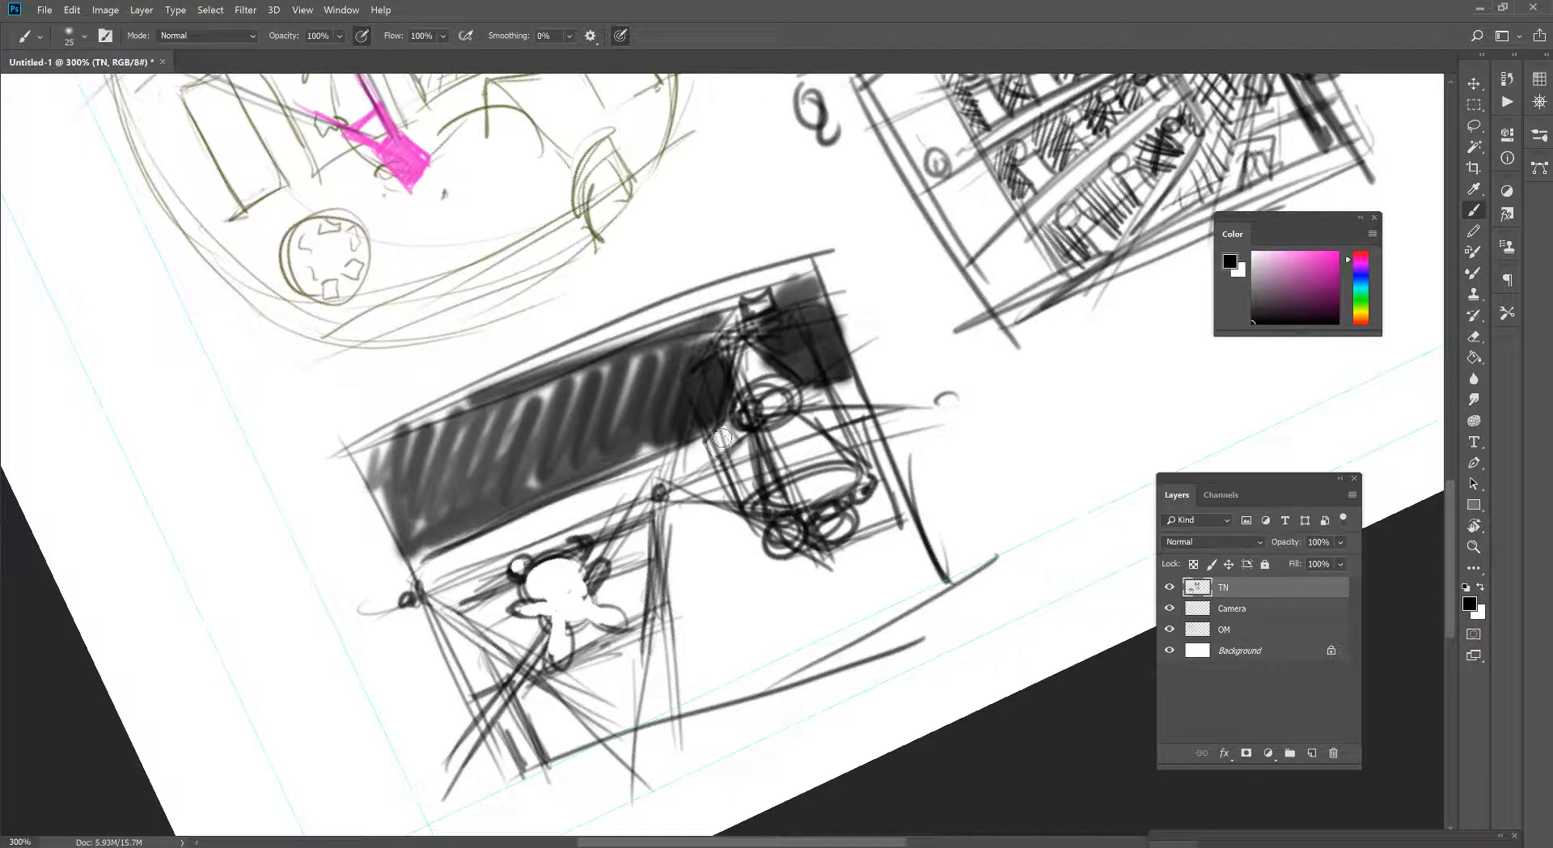
{"action": "key", "text": "bracketleft"}
{"action": "mouse_move", "coordinate": [562, 503]}
{"action": "left_mouse_down"}
{"action": "mouse_move", "coordinate": [477, 534]}
{"action": "mouse_move", "coordinate": [671, 455]}
{"action": "left_mouse_up"}
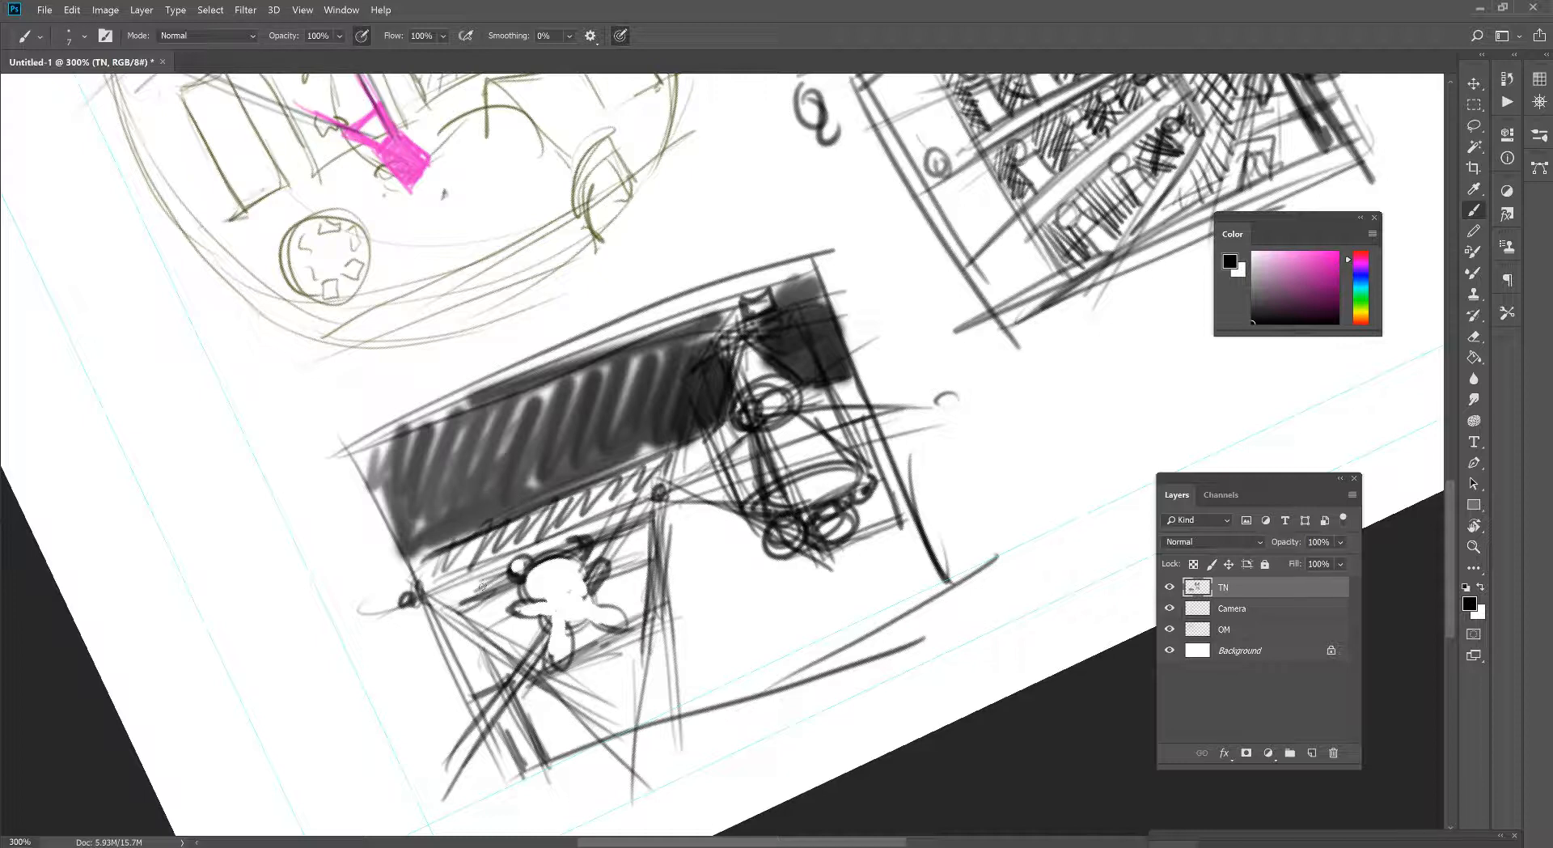
- Draw curved floor lines fanning from the central vanishing point toward the third thumbnail's lower-right corner
{"action": "left_click_drag", "start_coordinate": [677, 516], "coordinate": [726, 699]}
{"action": "left_click_drag", "start_coordinate": [700, 518], "coordinate": [799, 671]}
{"action": "left_click_drag", "start_coordinate": [730, 521], "coordinate": [838, 629]}
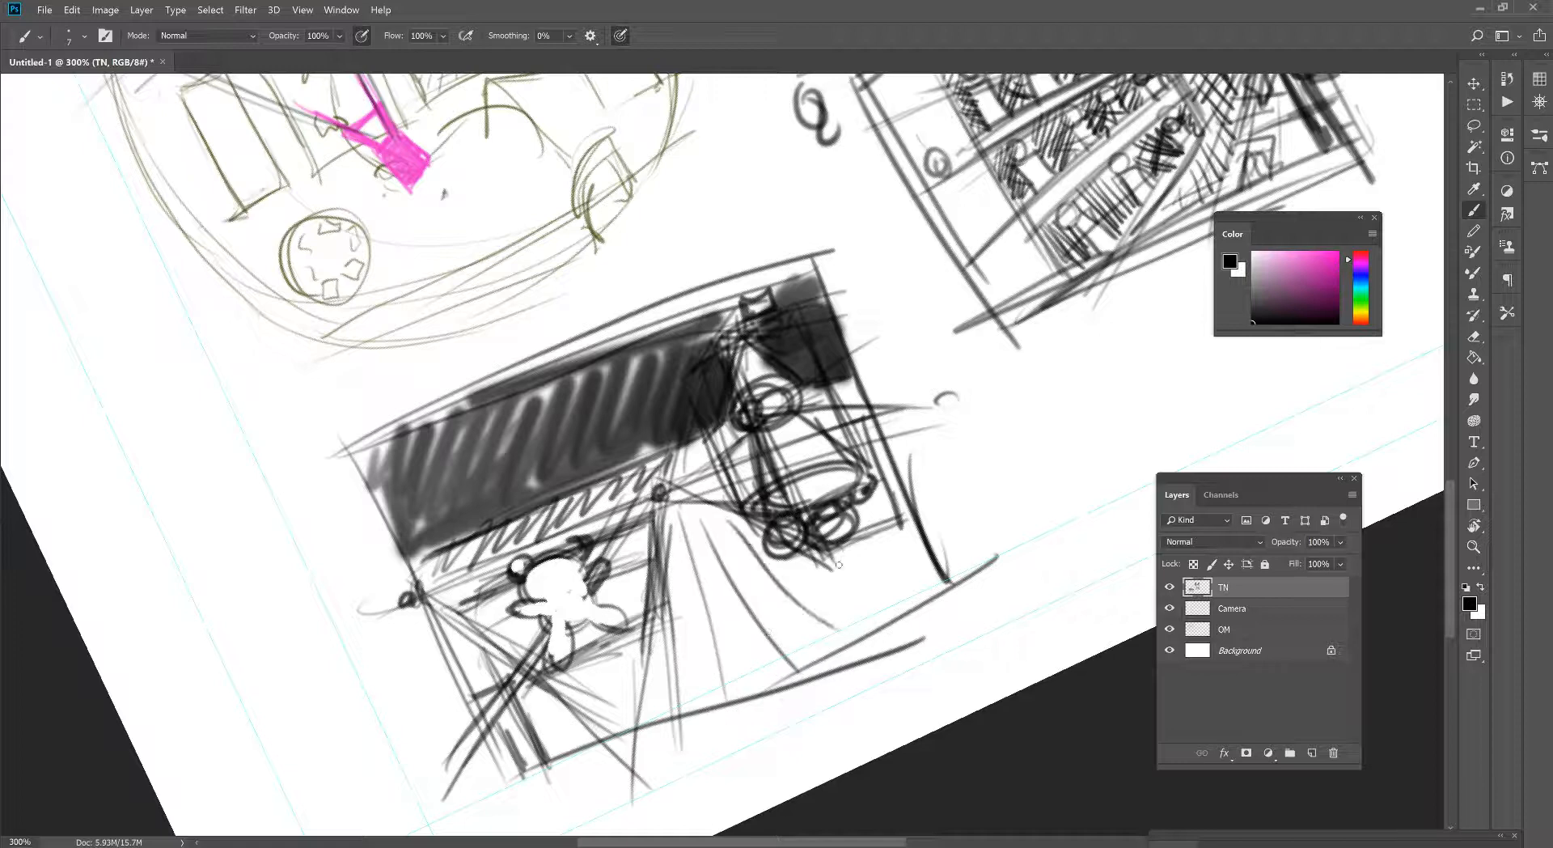
{"action": "left_click_drag", "start_coordinate": [838, 545], "coordinate": [948, 609]}
{"action": "left_click_drag", "start_coordinate": [862, 513], "coordinate": [940, 576]}
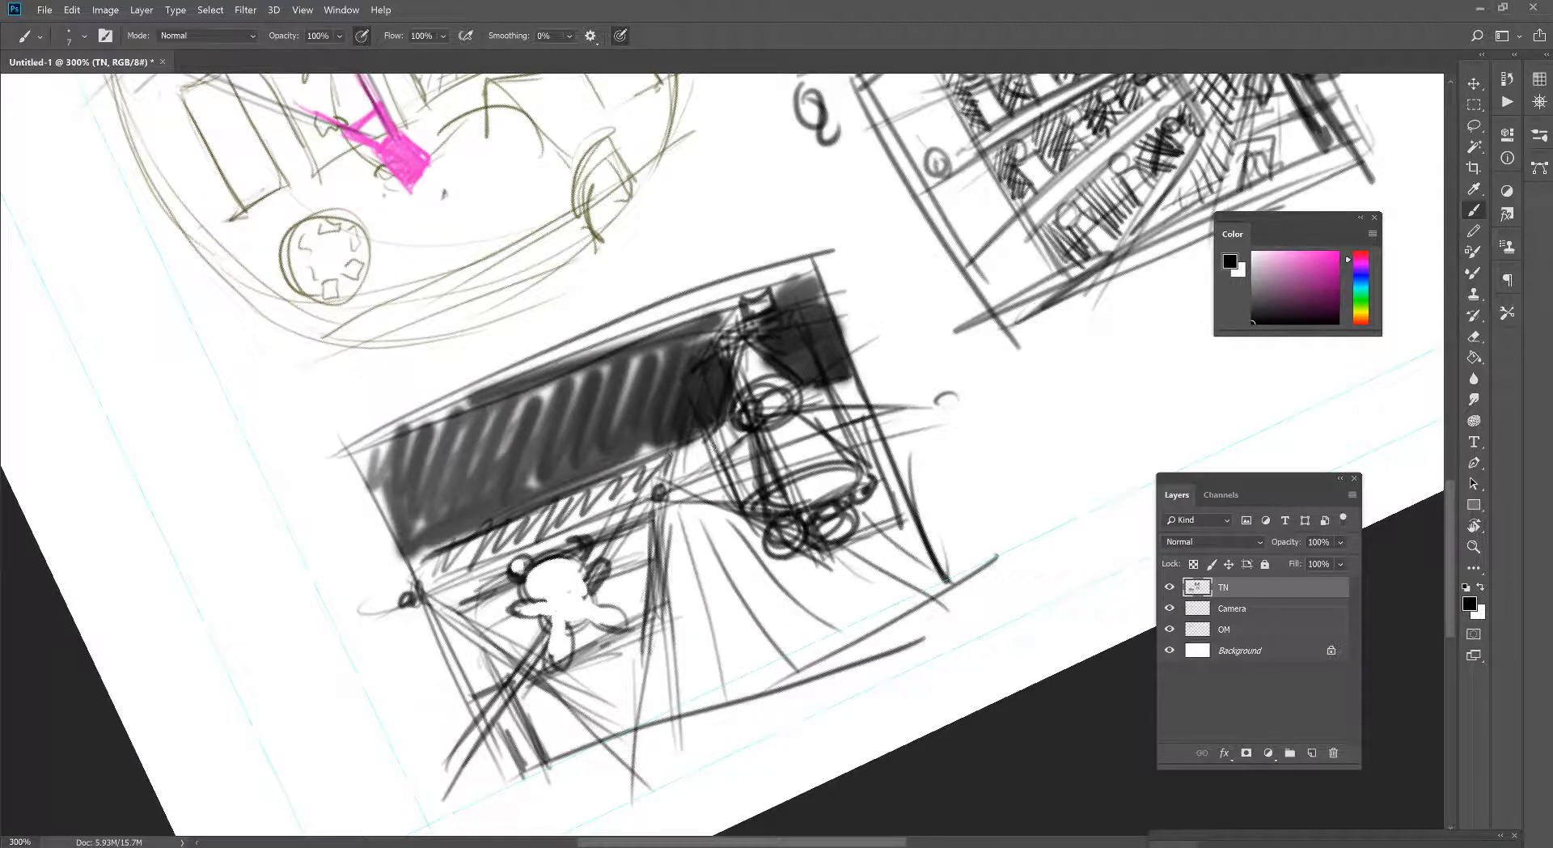
- Hatch the background on both sides of the tall toy and the left shelf block around the small figure
{"action": "left_click_drag", "start_coordinate": [752, 437], "coordinate": [674, 453]}
{"action": "left_click_drag", "start_coordinate": [748, 439], "coordinate": [686, 467]}
{"action": "left_click_drag", "start_coordinate": [756, 459], "coordinate": [705, 479]}
{"action": "mouse_move", "coordinate": [809, 399]}
{"action": "left_mouse_down"}
{"action": "mouse_move", "coordinate": [858, 383]}
{"action": "mouse_move", "coordinate": [812, 426]}
{"action": "mouse_move", "coordinate": [852, 412]}
{"action": "mouse_move", "coordinate": [839, 385]}
{"action": "left_mouse_up"}
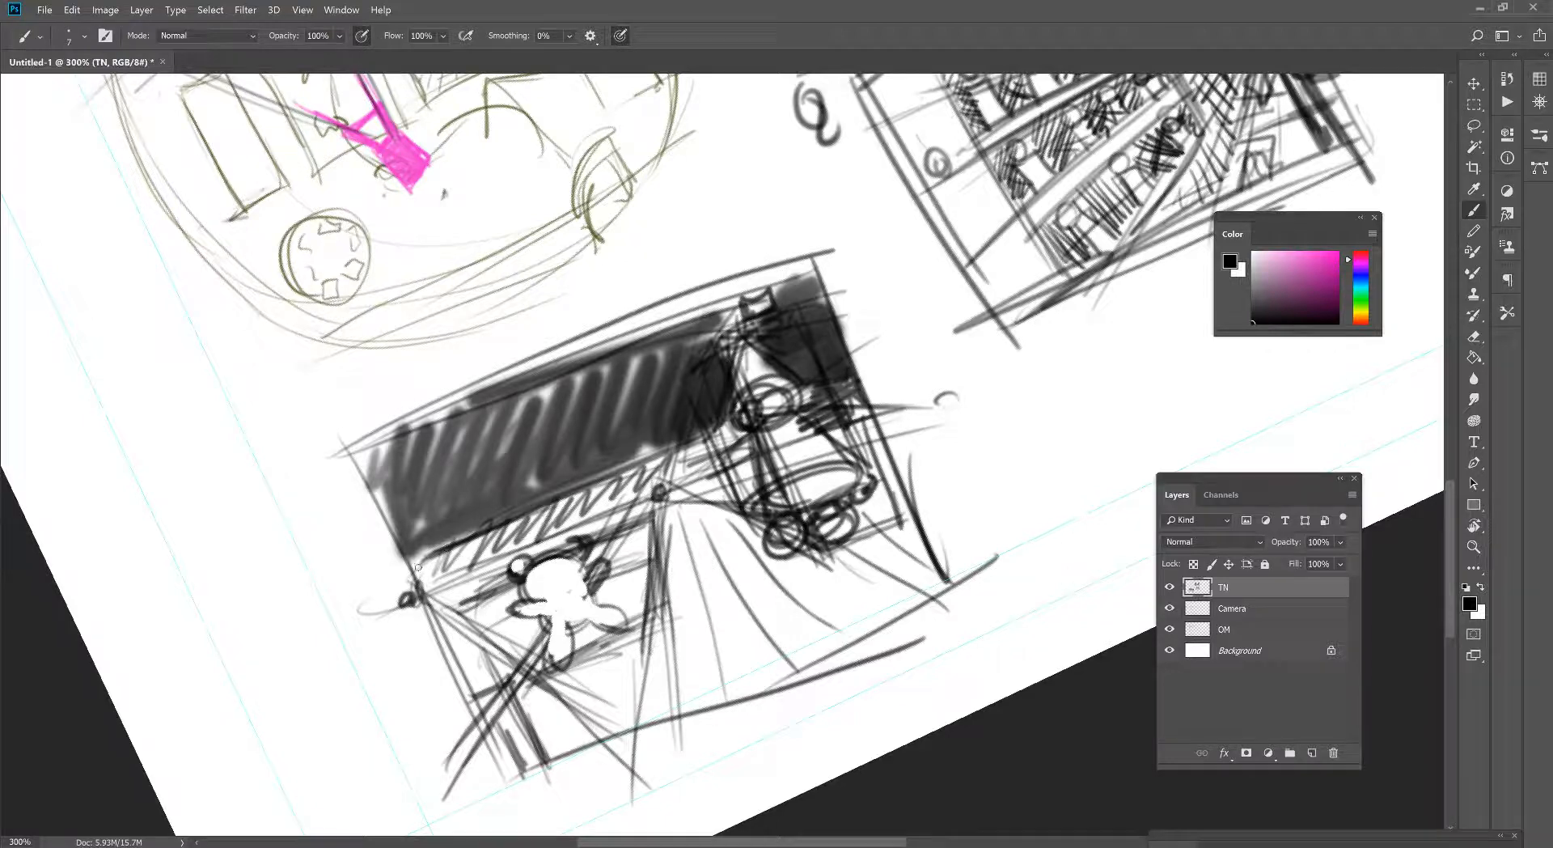
{"action": "left_click_drag", "start_coordinate": [418, 567], "coordinate": [464, 550]}
{"action": "mouse_move", "coordinate": [512, 618]}
{"action": "left_mouse_down"}
{"action": "mouse_move", "coordinate": [533, 605]}
{"action": "mouse_move", "coordinate": [508, 720]}
{"action": "left_mouse_up"}
{"action": "left_click_drag", "start_coordinate": [488, 570], "coordinate": [502, 704]}
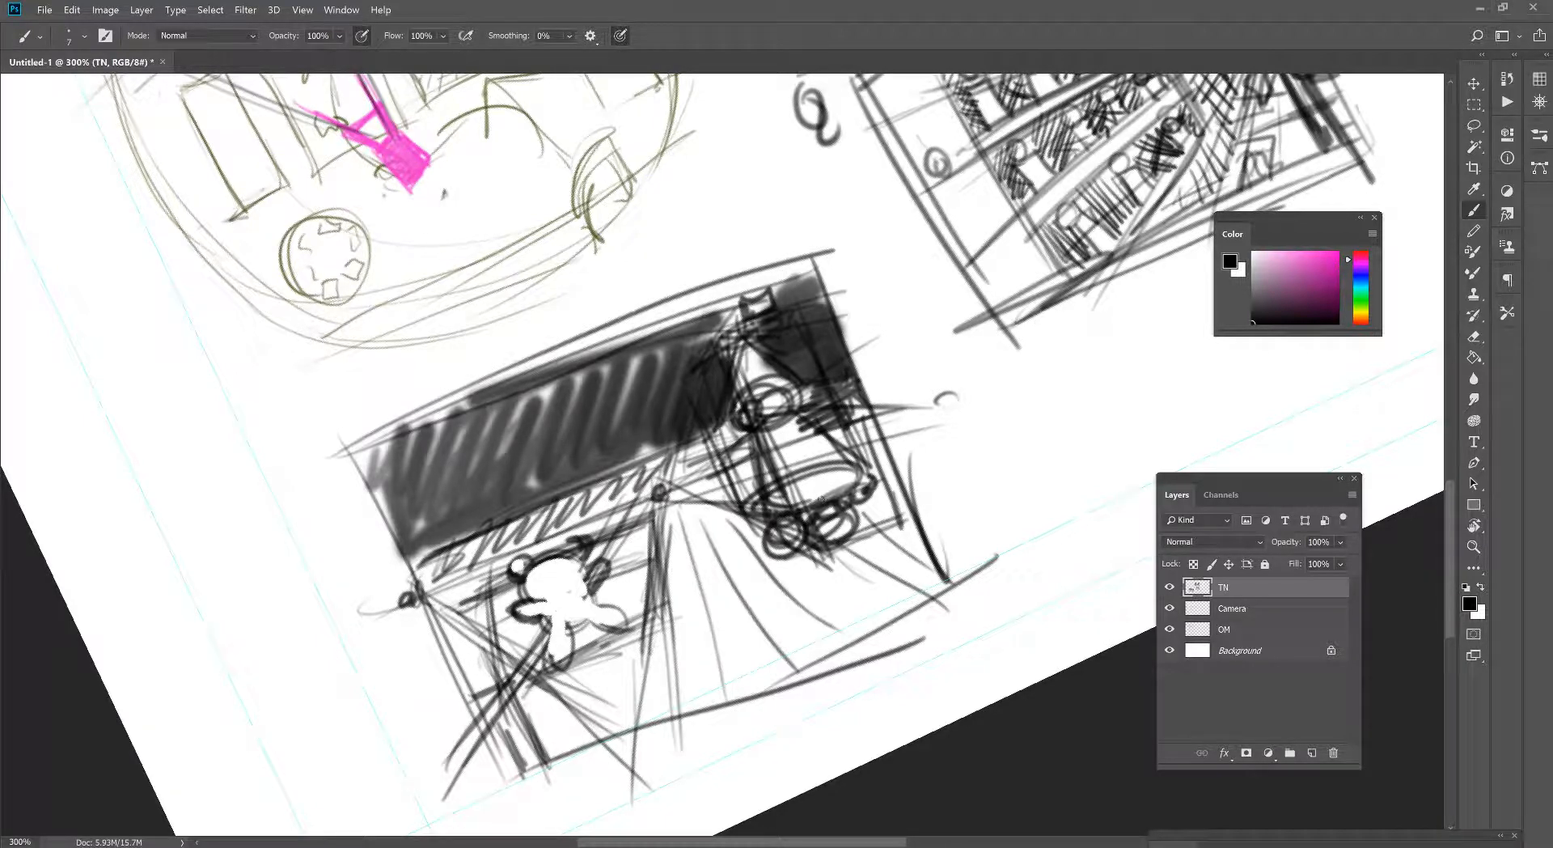
- Shade the left shelf block's faces below the small figure with long downward hatch lines
{"action": "key", "text": "z"}
{"action": "left_click", "coordinate": [744, 582], "text": "alt"}
{"action": "left_click", "coordinate": [744, 582], "text": "alt"}
{"action": "left_click", "coordinate": [745, 581]}
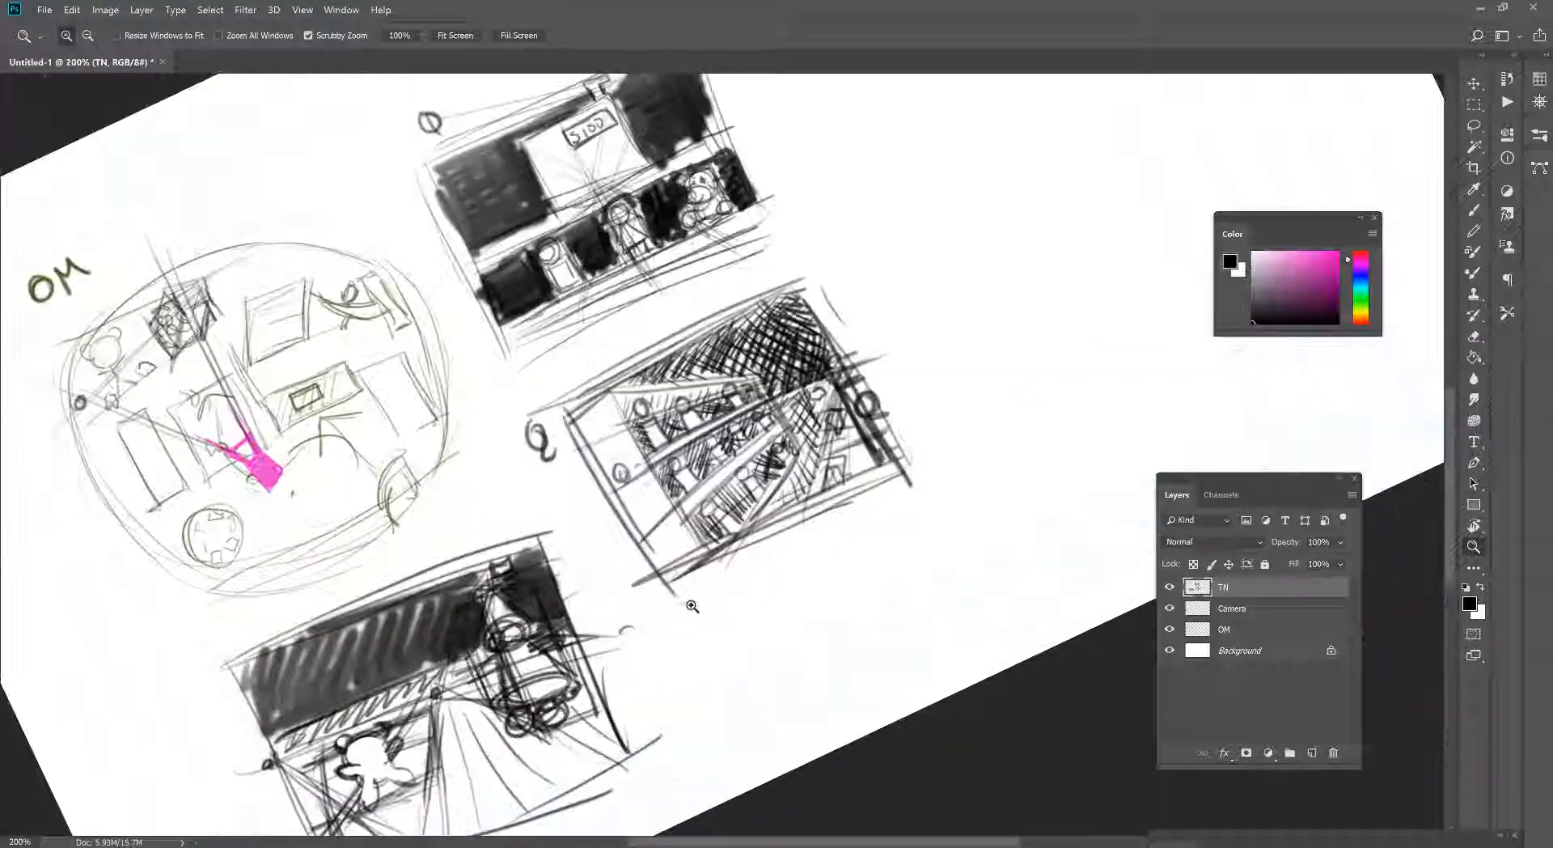
{"action": "left_click_drag", "start_coordinate": [526, 665], "coordinate": [633, 542]}
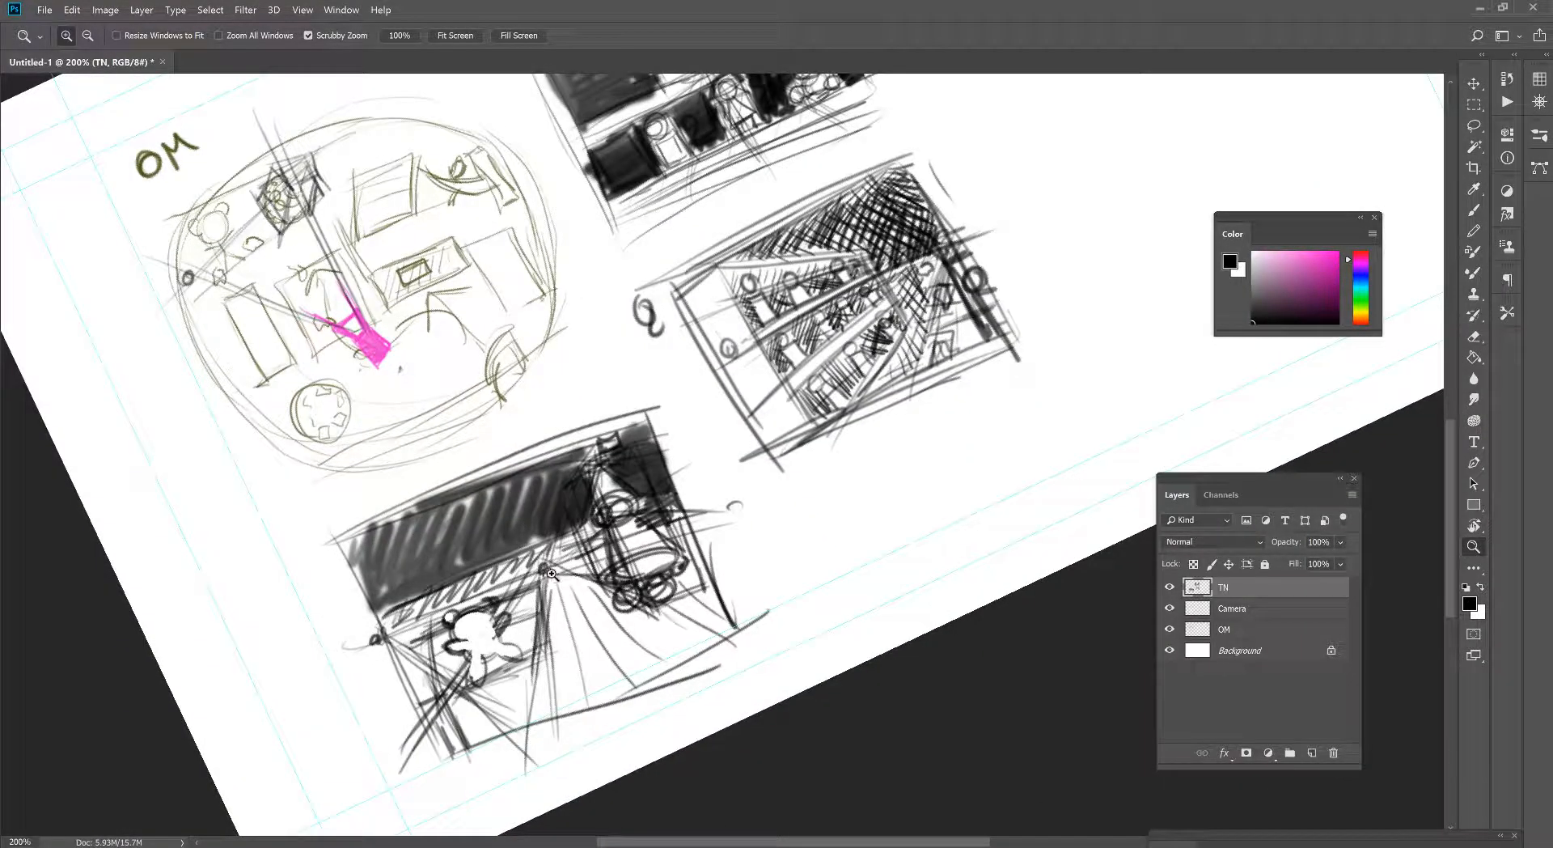
{"action": "key", "text": "b"}
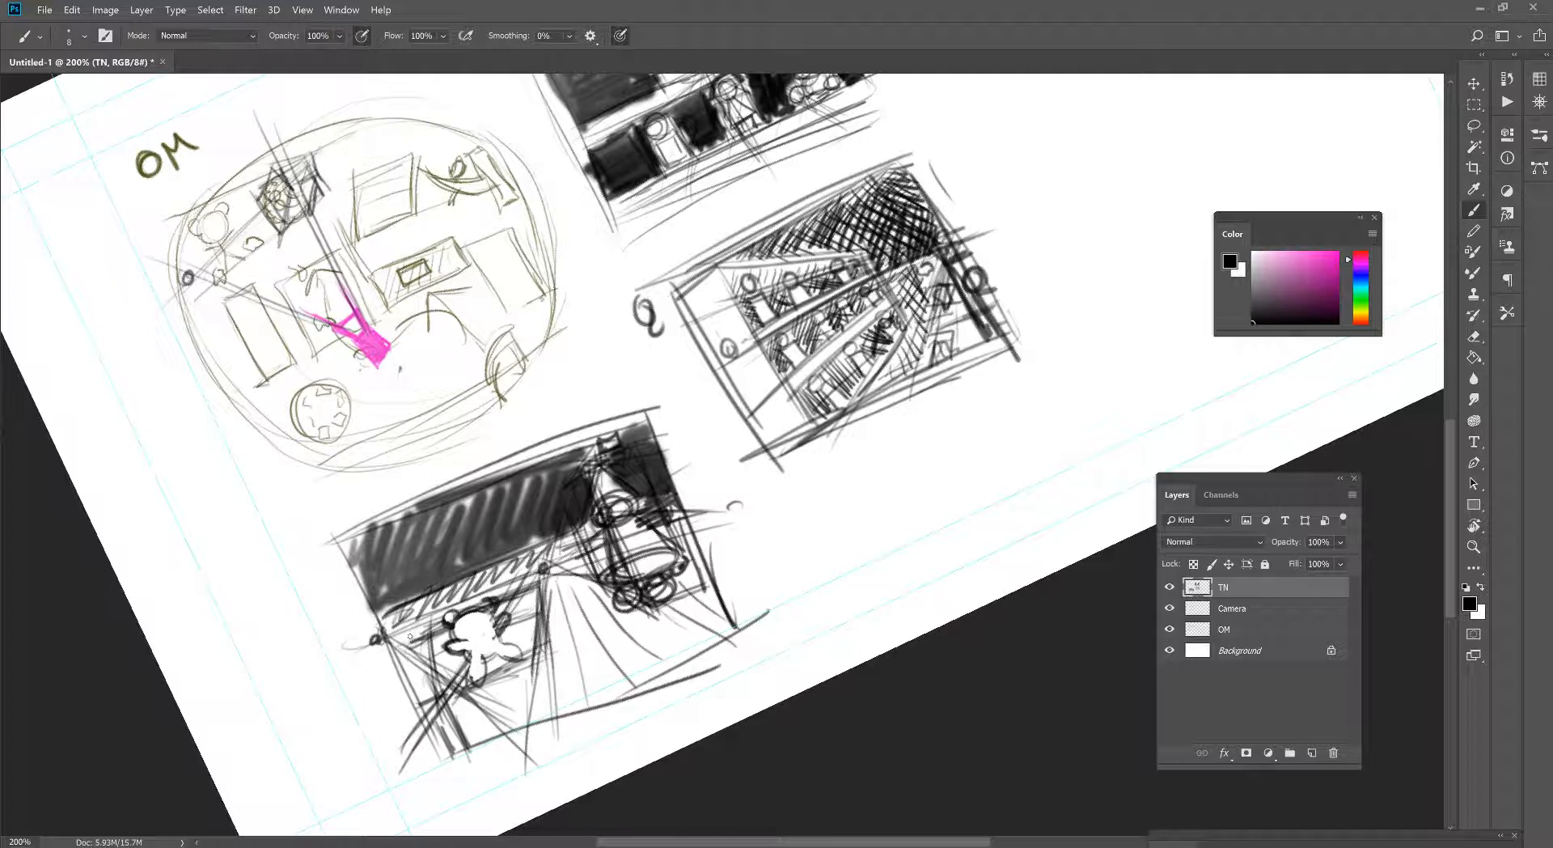
{"action": "mouse_move", "coordinate": [424, 632]}
{"action": "left_mouse_down"}
{"action": "mouse_move", "coordinate": [409, 738]}
{"action": "mouse_move", "coordinate": [437, 760]}
{"action": "left_mouse_up"}
{"action": "left_click_drag", "start_coordinate": [484, 647], "coordinate": [454, 752]}
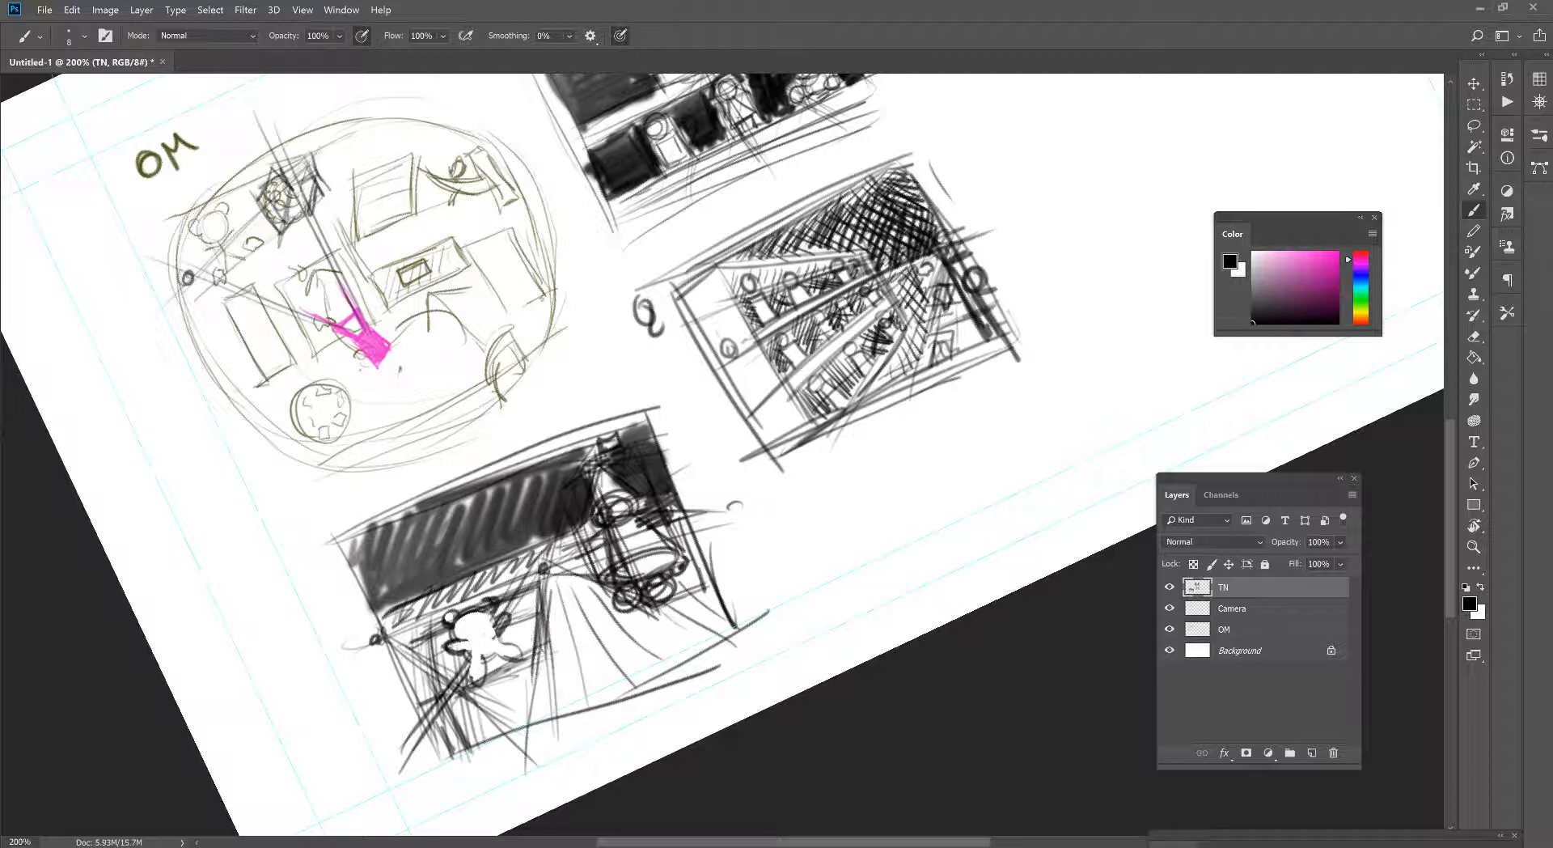
{"action": "mouse_move", "coordinate": [497, 685]}
{"action": "left_mouse_down"}
{"action": "mouse_move", "coordinate": [483, 740]}
{"action": "mouse_move", "coordinate": [493, 731]}
{"action": "left_mouse_up"}
{"action": "left_click_drag", "start_coordinate": [522, 598], "coordinate": [520, 728]}
- Fill the floor with more lines radiating from the central vanishing point to the third thumbnail's bottom edge
{"action": "left_click_drag", "start_coordinate": [543, 595], "coordinate": [543, 710]}
{"action": "mouse_move", "coordinate": [553, 589]}
{"action": "left_mouse_down"}
{"action": "mouse_move", "coordinate": [561, 707]}
{"action": "mouse_move", "coordinate": [597, 695]}
{"action": "left_mouse_up"}
{"action": "mouse_move", "coordinate": [571, 580]}
{"action": "left_mouse_down"}
{"action": "mouse_move", "coordinate": [618, 697]}
{"action": "mouse_move", "coordinate": [620, 671]}
{"action": "left_mouse_up"}
{"action": "mouse_move", "coordinate": [580, 584]}
{"action": "left_mouse_down"}
{"action": "mouse_move", "coordinate": [657, 657]}
{"action": "mouse_move", "coordinate": [632, 639]}
{"action": "left_mouse_up"}
{"action": "mouse_move", "coordinate": [649, 608]}
{"action": "left_mouse_down"}
{"action": "mouse_move", "coordinate": [683, 632]}
{"action": "mouse_move", "coordinate": [653, 614]}
{"action": "left_mouse_up"}
{"action": "left_click_drag", "start_coordinate": [660, 601], "coordinate": [716, 636]}
{"action": "left_click_drag", "start_coordinate": [682, 597], "coordinate": [718, 616]}
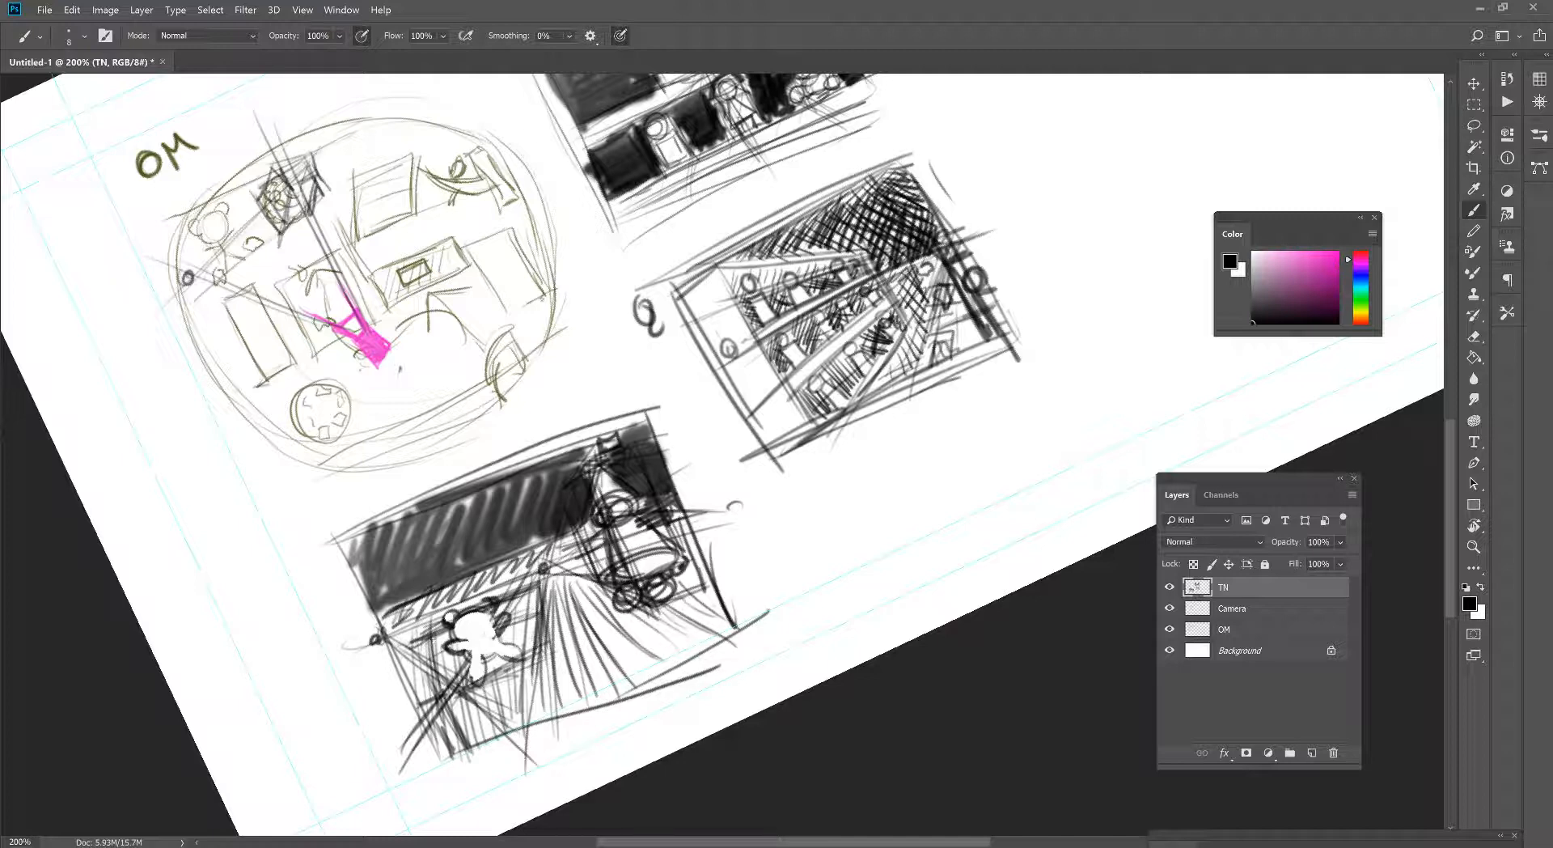
- Cross-hatch the left shelf block and the floor with transverse lines, and add short shading strokes to the tall toy
{"action": "left_click_drag", "start_coordinate": [390, 641], "coordinate": [527, 742]}
{"action": "left_click_drag", "start_coordinate": [490, 681], "coordinate": [488, 687]}
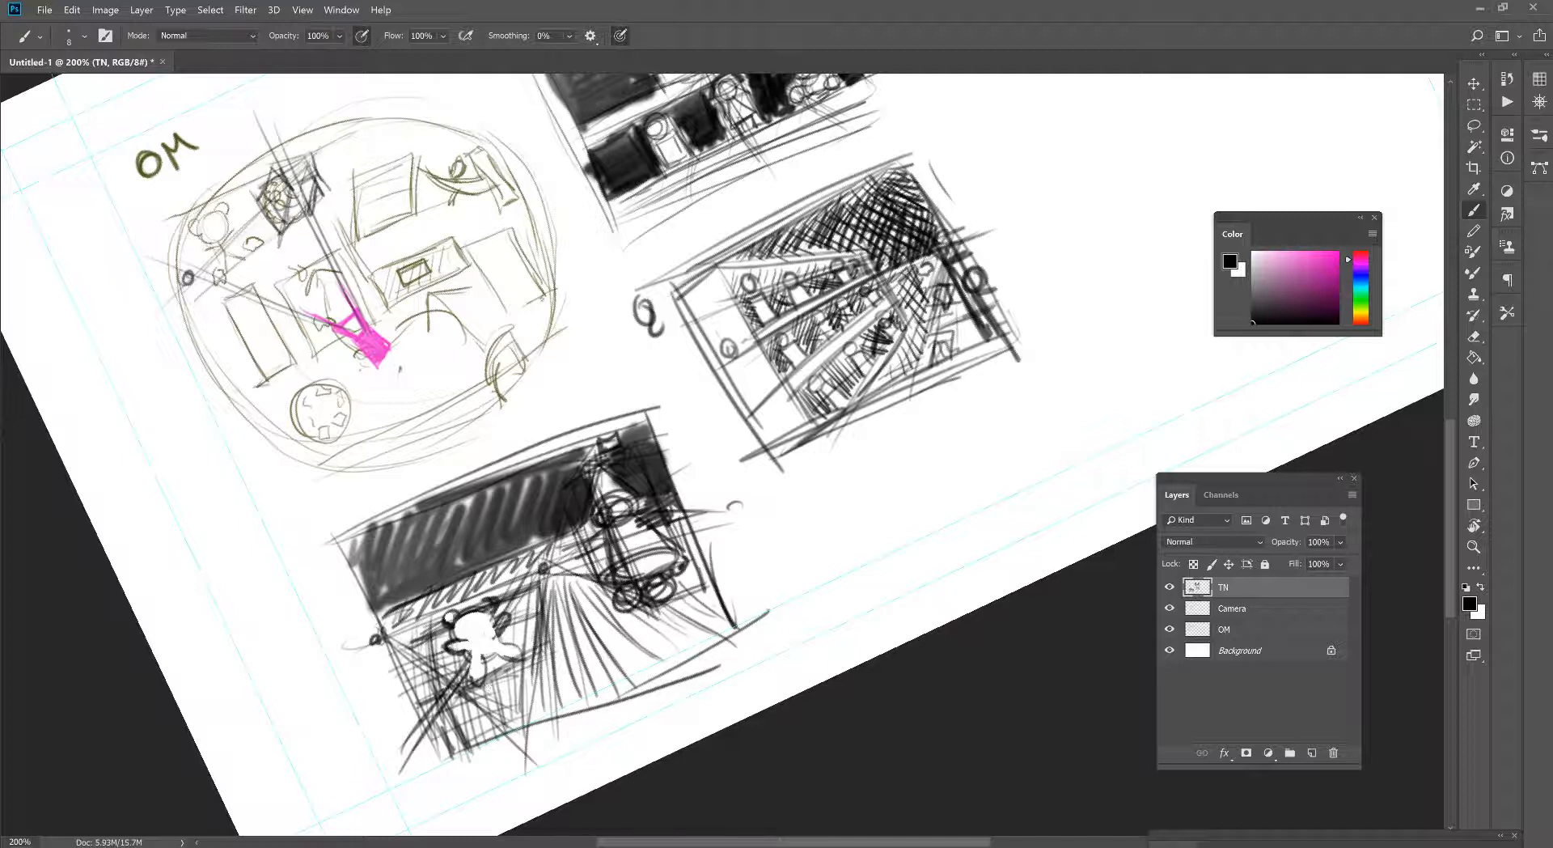
{"action": "left_click_drag", "start_coordinate": [526, 602], "coordinate": [582, 582]}
{"action": "mouse_move", "coordinate": [525, 624]}
{"action": "left_mouse_down"}
{"action": "mouse_move", "coordinate": [611, 591]}
{"action": "mouse_move", "coordinate": [614, 603]}
{"action": "left_mouse_up"}
{"action": "left_click_drag", "start_coordinate": [543, 663], "coordinate": [653, 622]}
{"action": "left_click_drag", "start_coordinate": [558, 669], "coordinate": [693, 635]}
{"action": "mouse_move", "coordinate": [559, 710]}
{"action": "left_mouse_down"}
{"action": "mouse_move", "coordinate": [715, 653]}
{"action": "mouse_move", "coordinate": [719, 606]}
{"action": "left_mouse_up"}
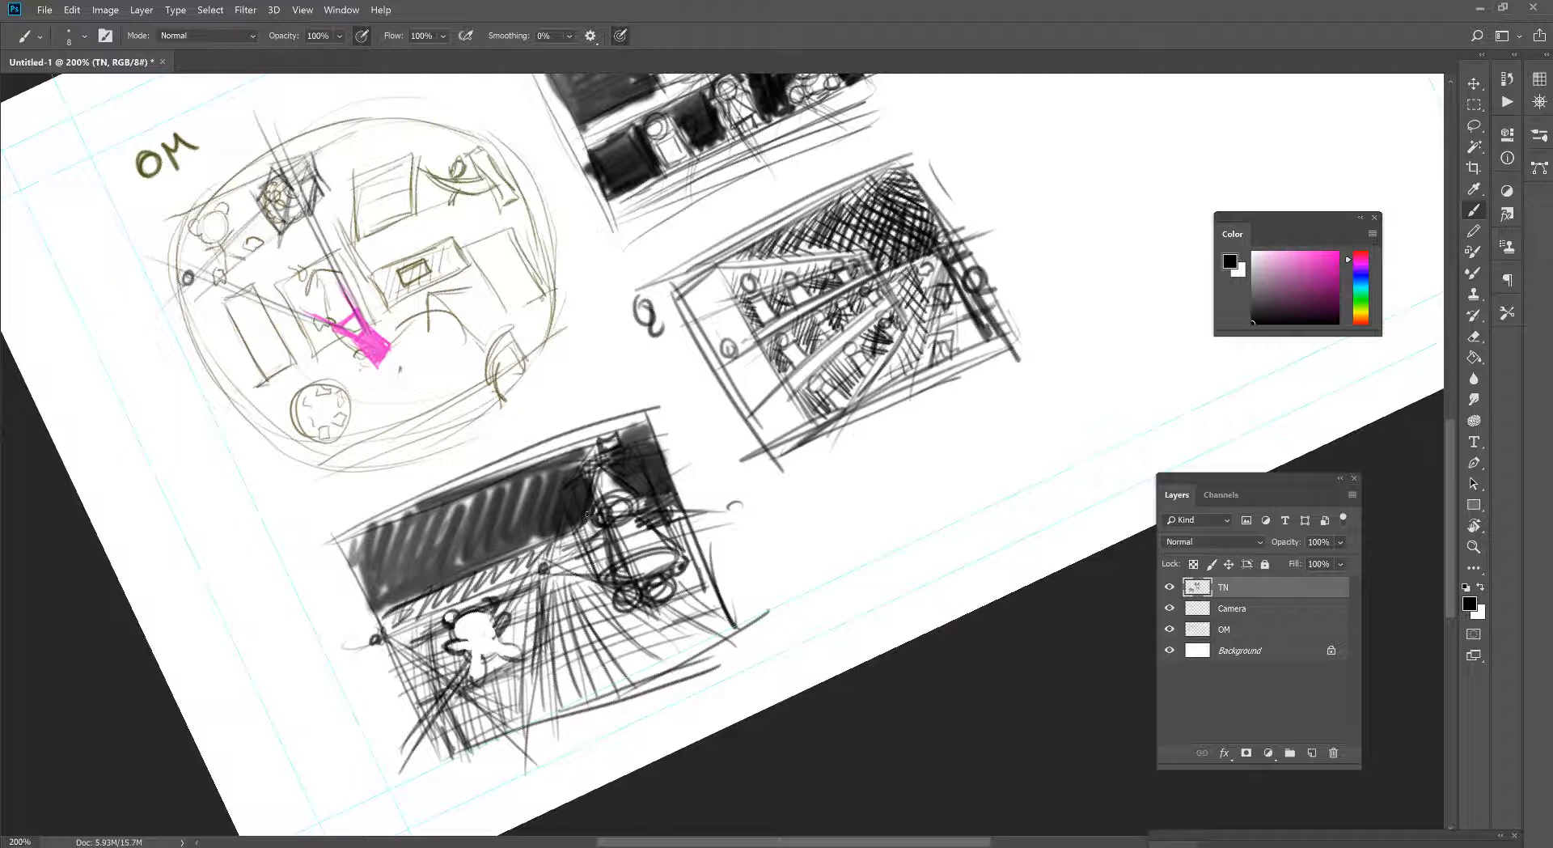
{"action": "left_click_drag", "start_coordinate": [580, 575], "coordinate": [590, 556]}
{"action": "left_click_drag", "start_coordinate": [599, 582], "coordinate": [608, 539]}
- Select the whole third thumbnail with a rectangular marquee
{"action": "key", "text": "z"}
{"action": "left_click", "coordinate": [641, 595], "text": "alt"}
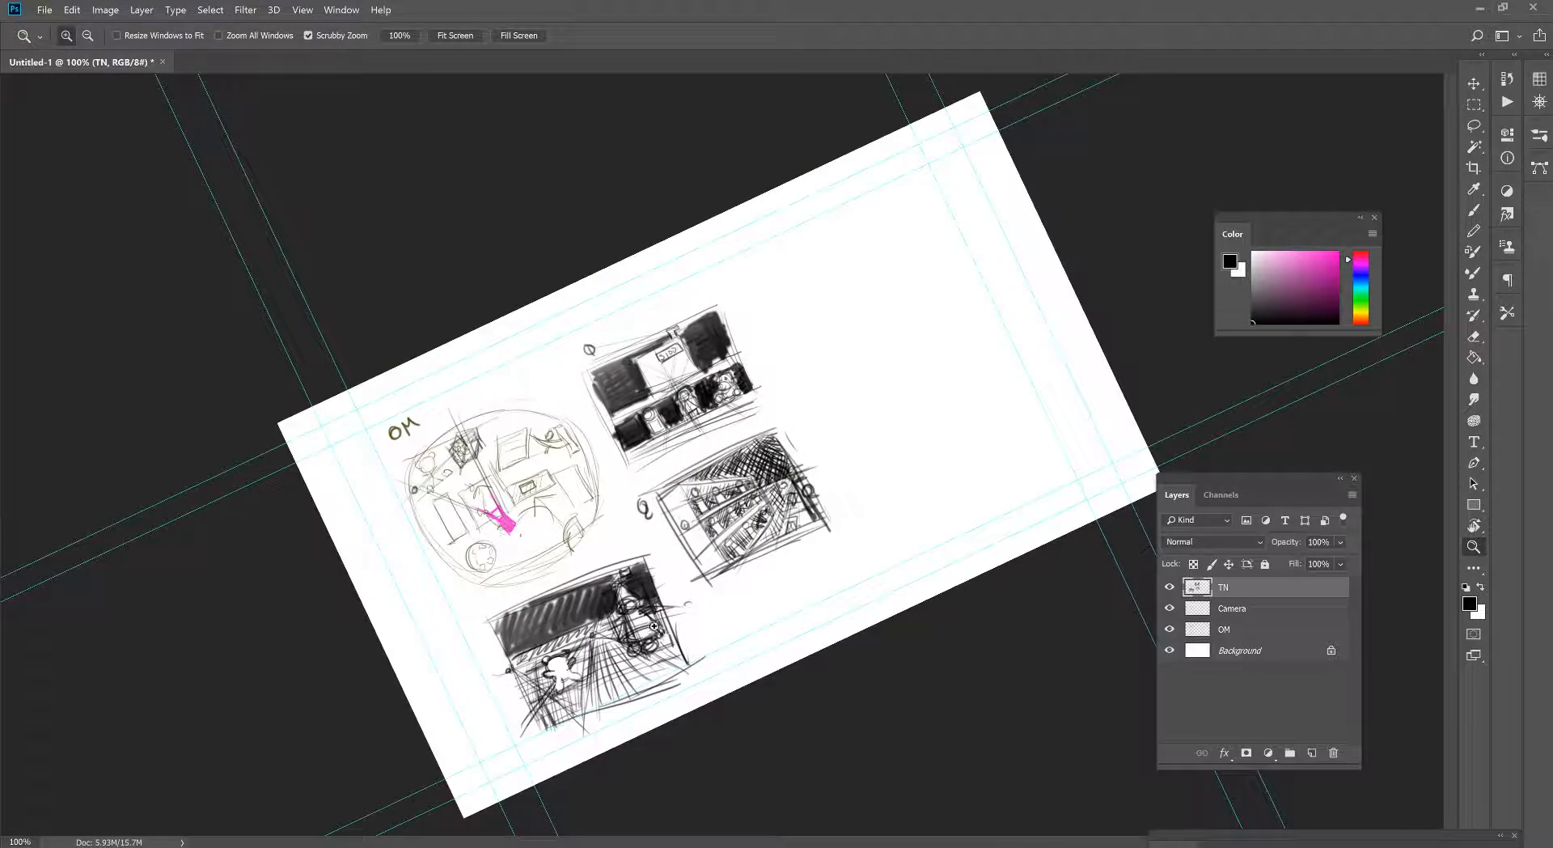
{"action": "key", "text": "ctrl+t"}
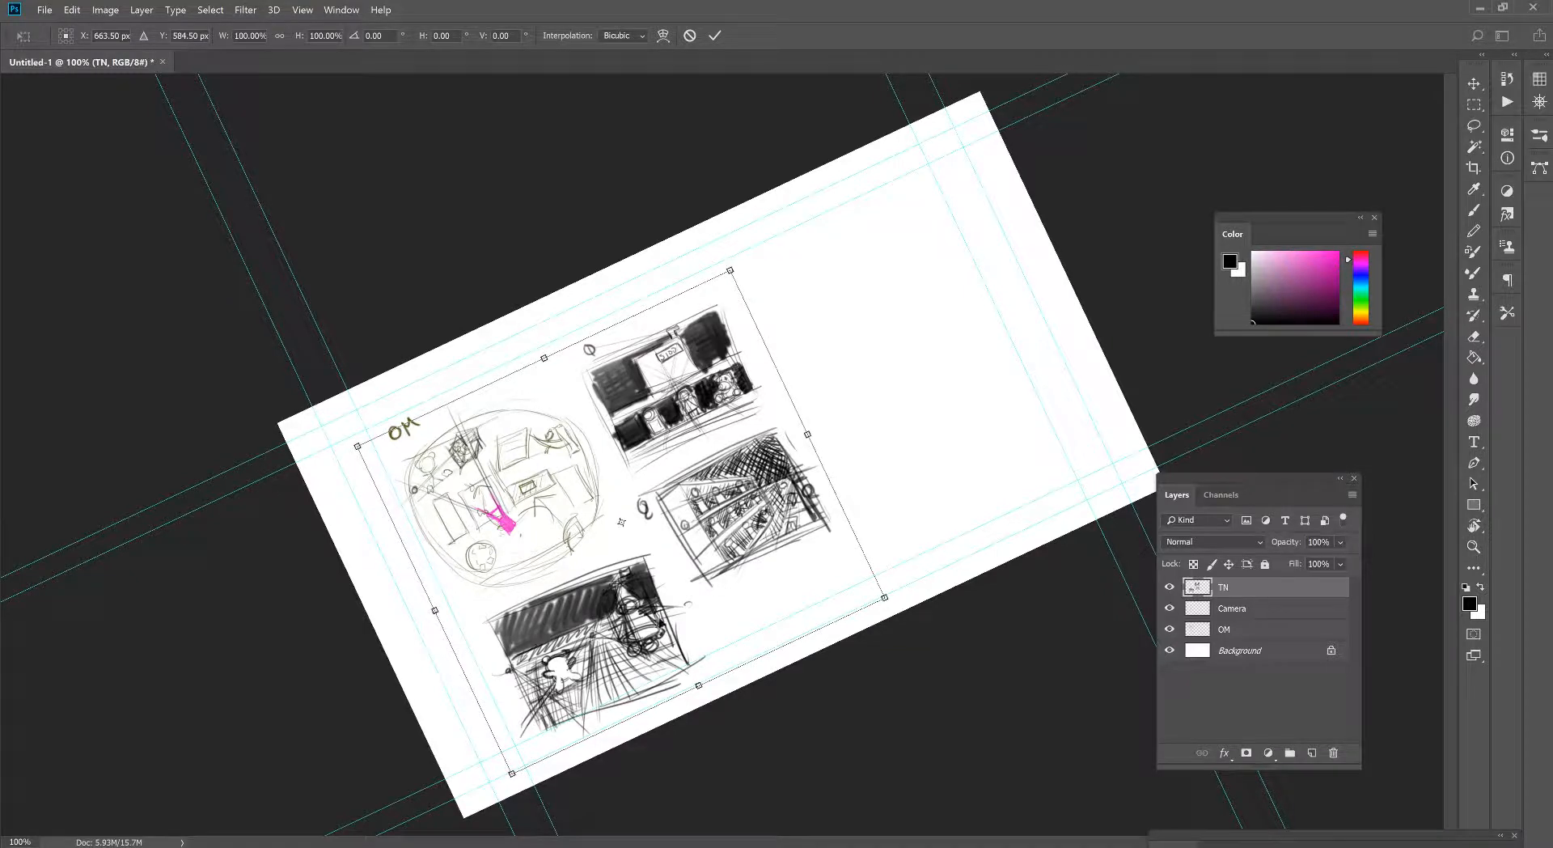
{"action": "key", "text": "Escape"}
{"action": "key", "text": "m"}
{"action": "left_click_drag", "start_coordinate": [647, 548], "coordinate": [511, 769]}
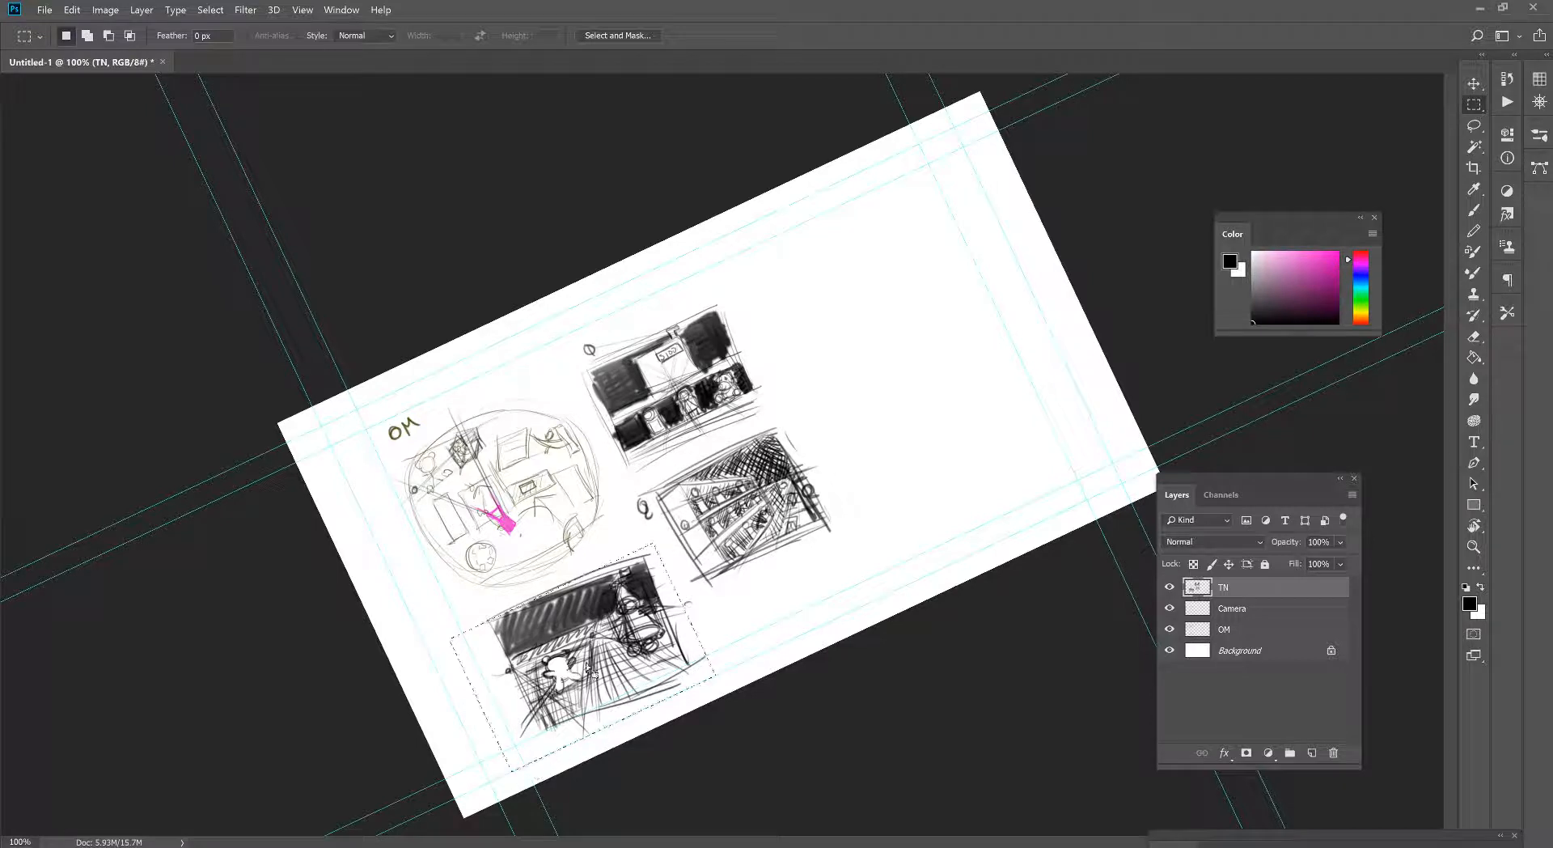
{"action": "left_click_drag", "start_coordinate": [459, 607], "coordinate": [711, 681]}
- Move the third thumbnail beside the first one, rotate it about -6.4°, and clear the selection
{"action": "key", "text": "v"}
{"action": "left_click_drag", "start_coordinate": [583, 660], "coordinate": [833, 310]}
{"action": "key", "text": "ctrl+t"}
{"action": "left_click_drag", "start_coordinate": [947, 205], "coordinate": [935, 192]}
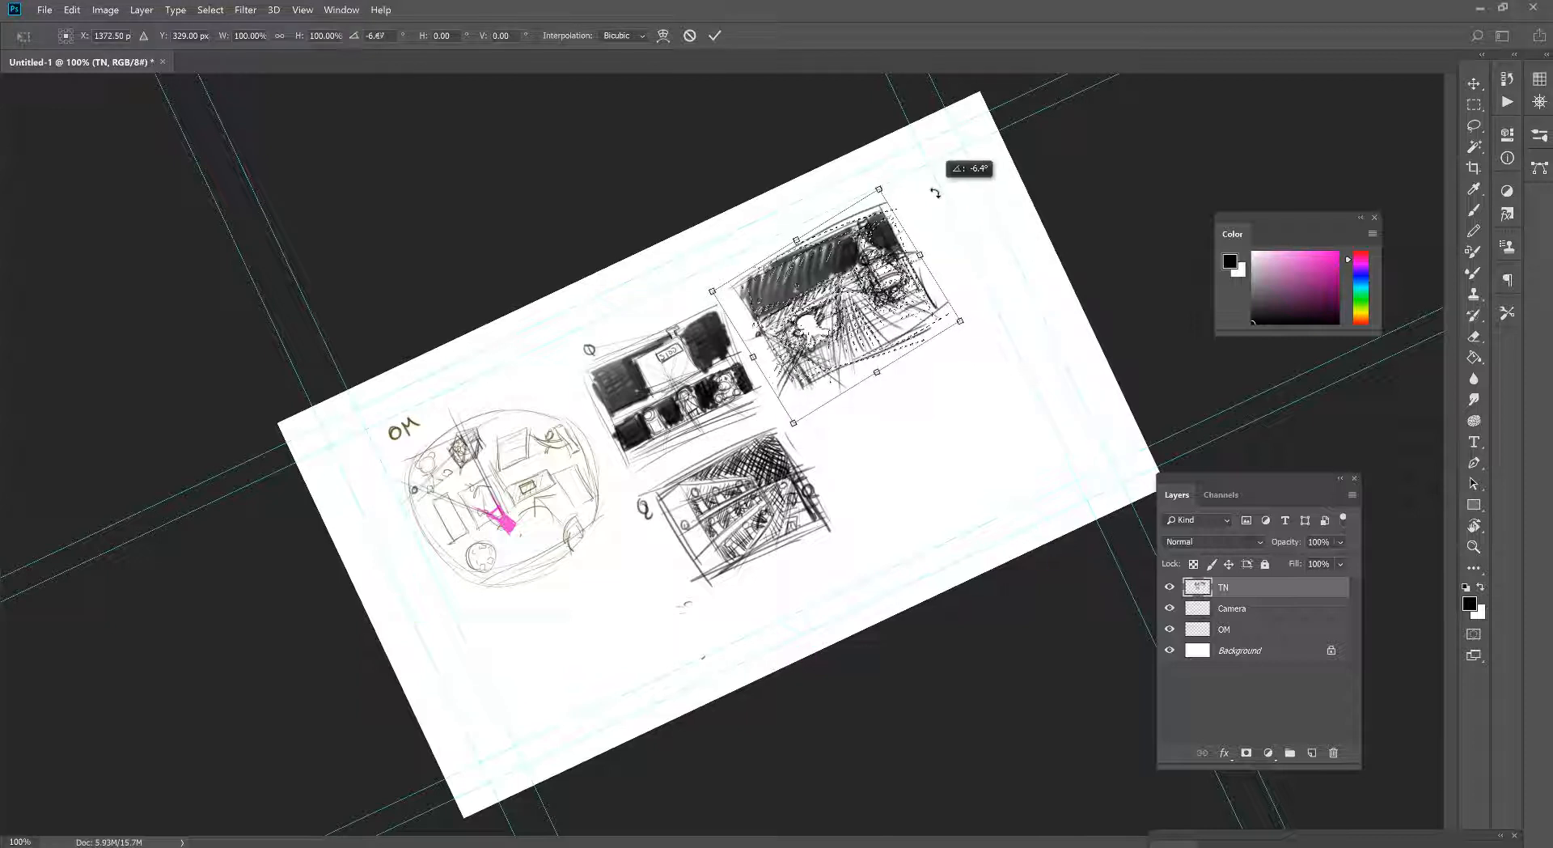
{"action": "key", "text": "Return"}
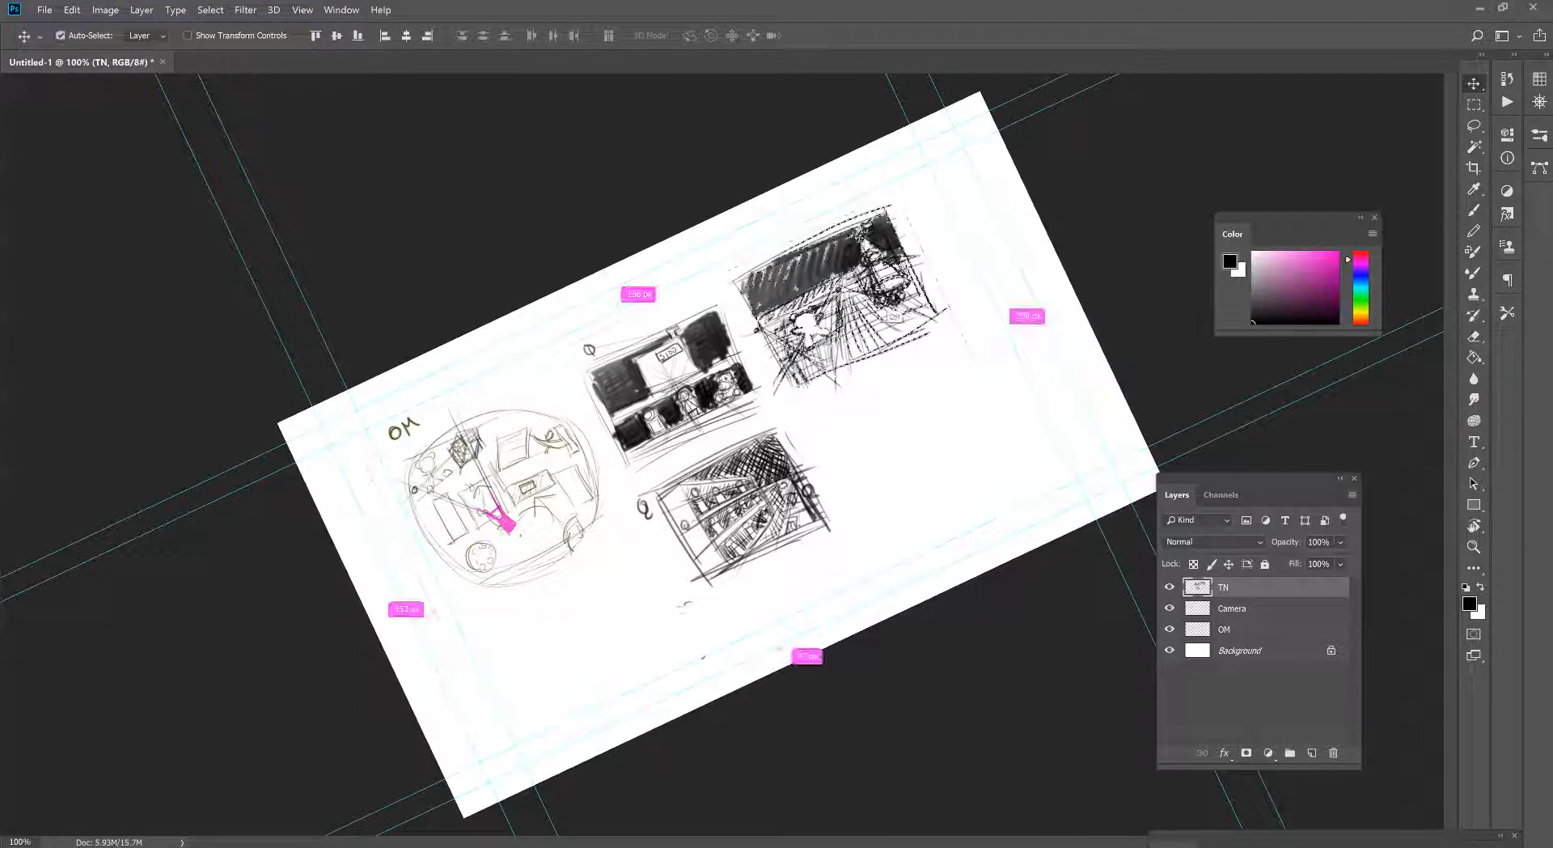
{"action": "key", "text": "ctrl+d"}
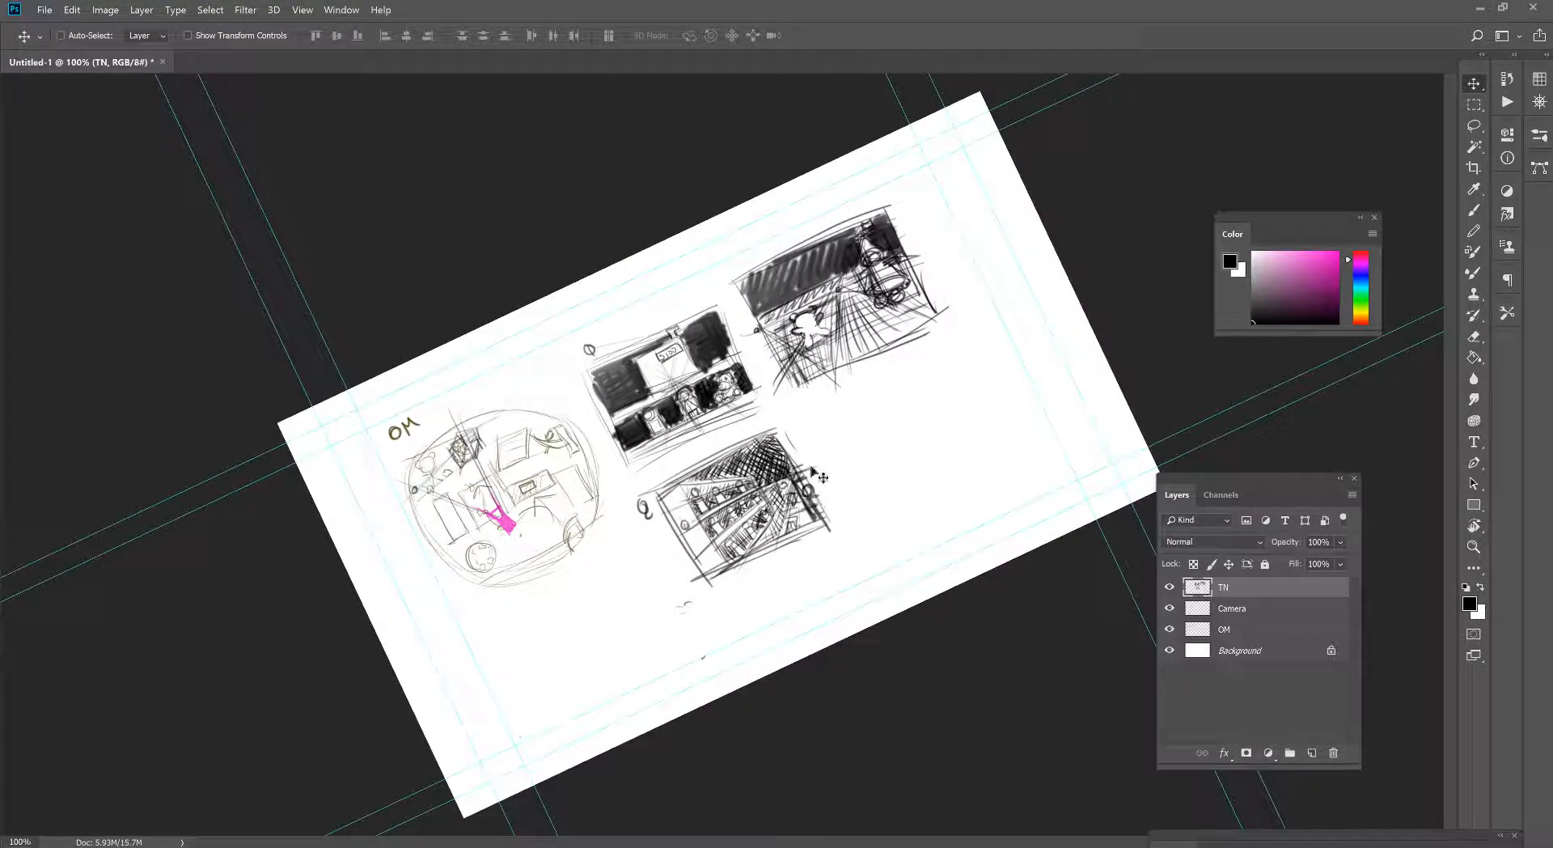